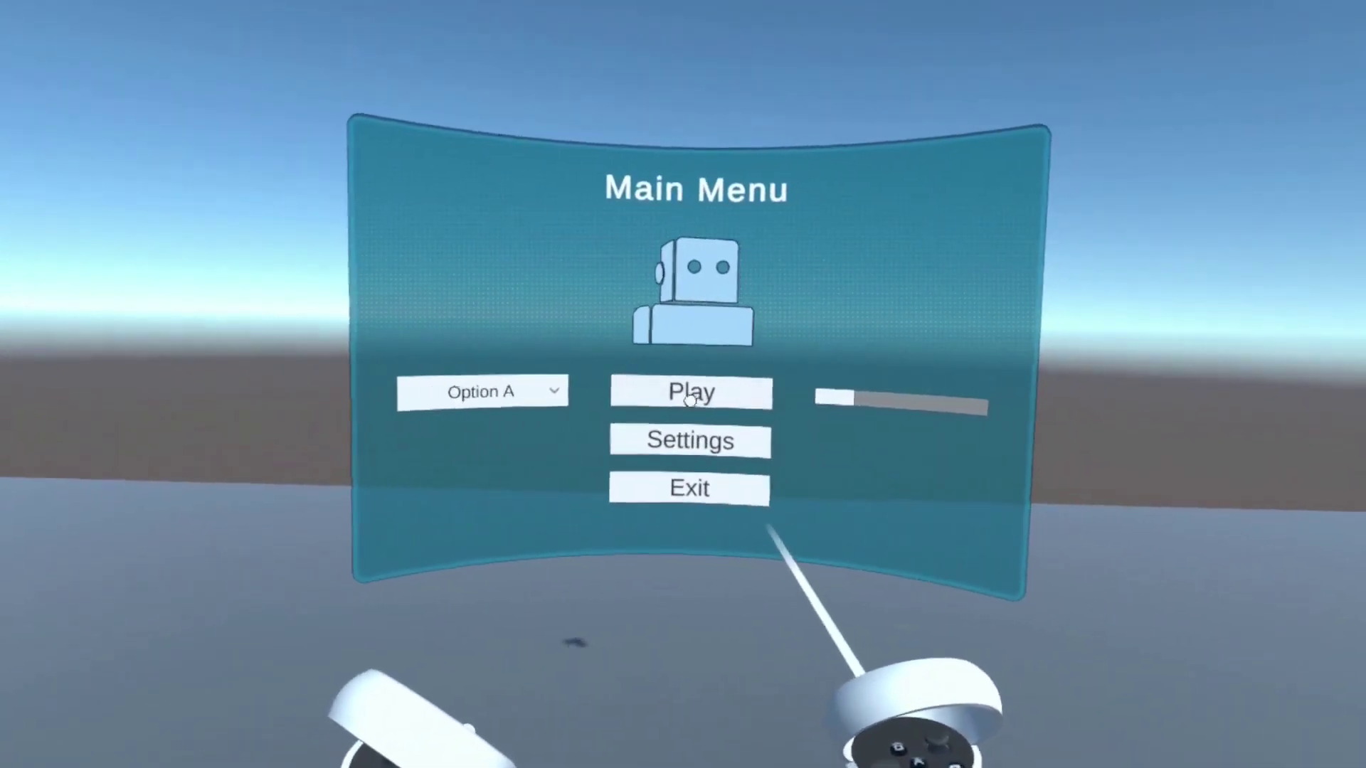
In the headset build, press the menu's Play, slide the slider to about two-thirds, and open the Option A dropdown.
left_click(690, 400)
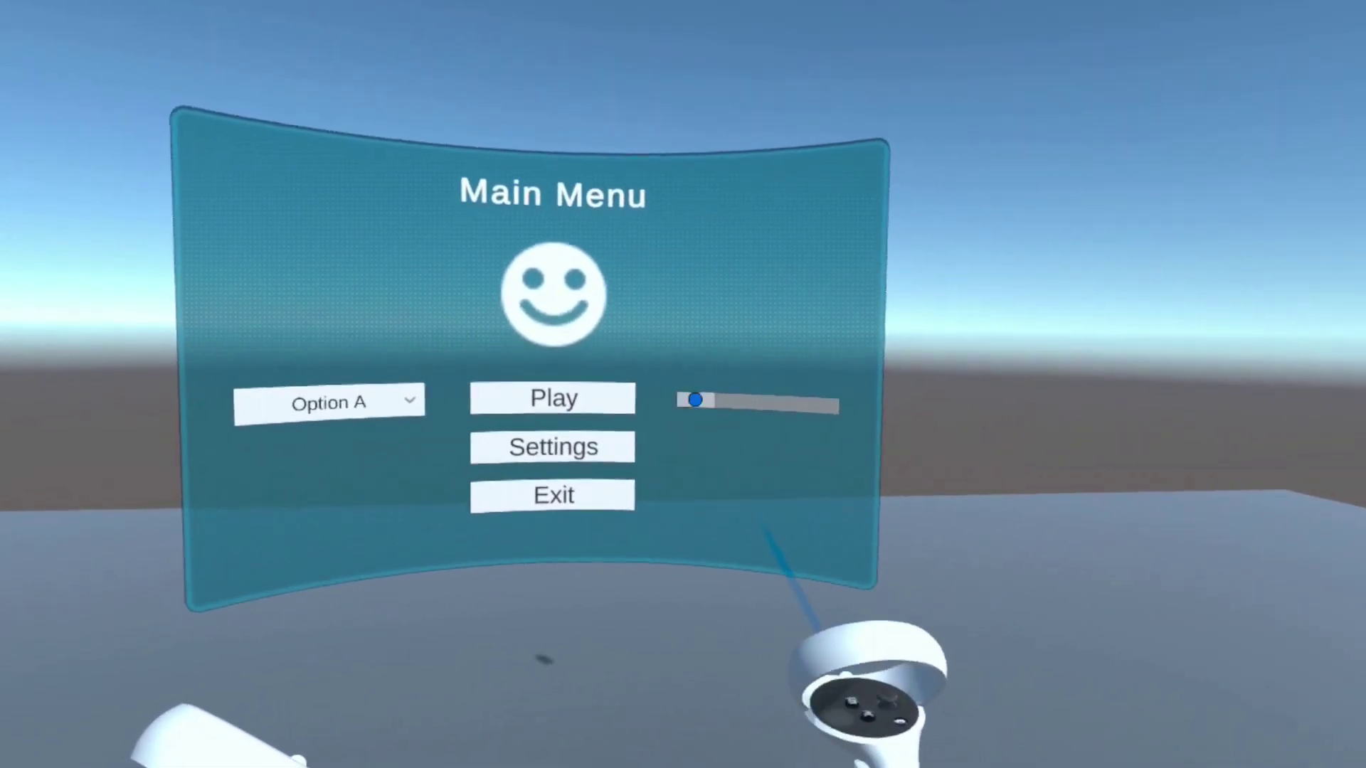
left_click_drag(695, 399, 782, 403)
left_click(601, 394)
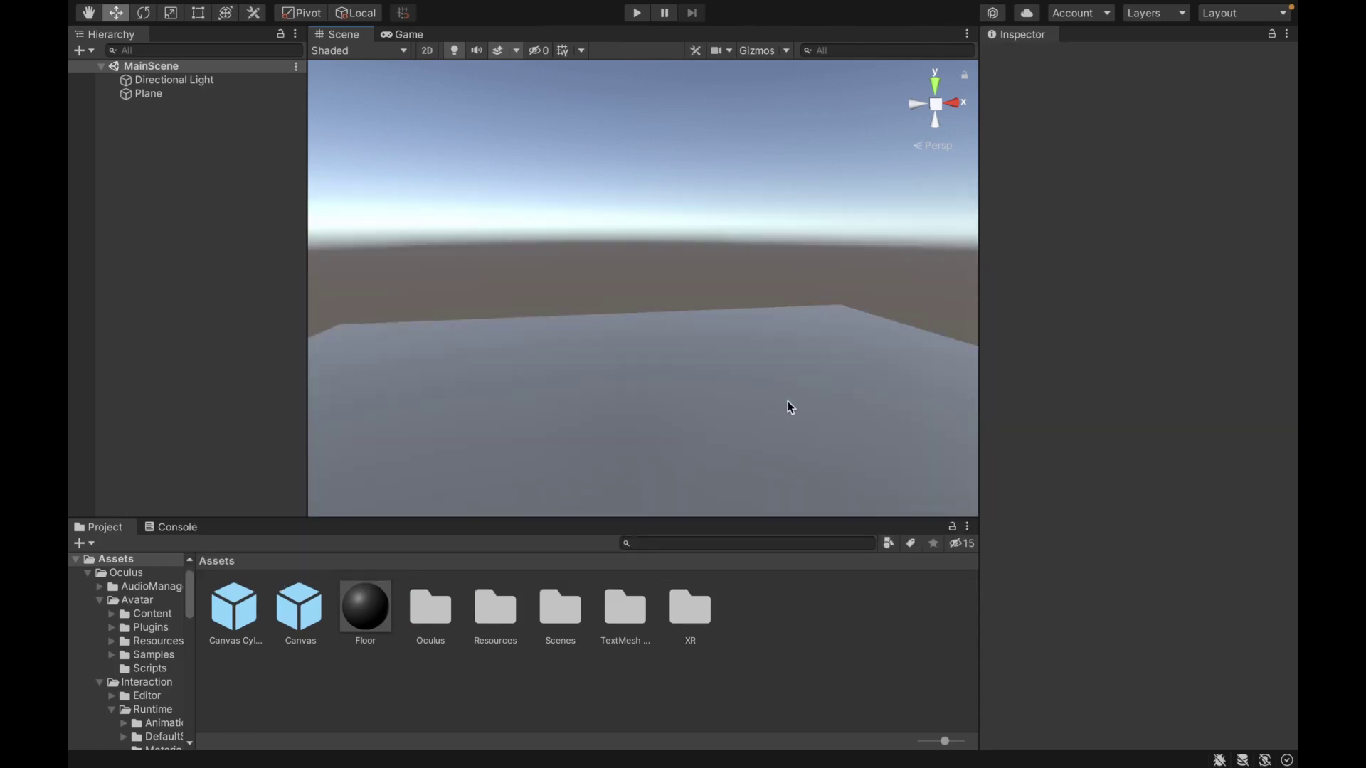
In Project Settings > Tags and Layers, name User Layer 6 'Hide'.
mouse_move(300, 5)
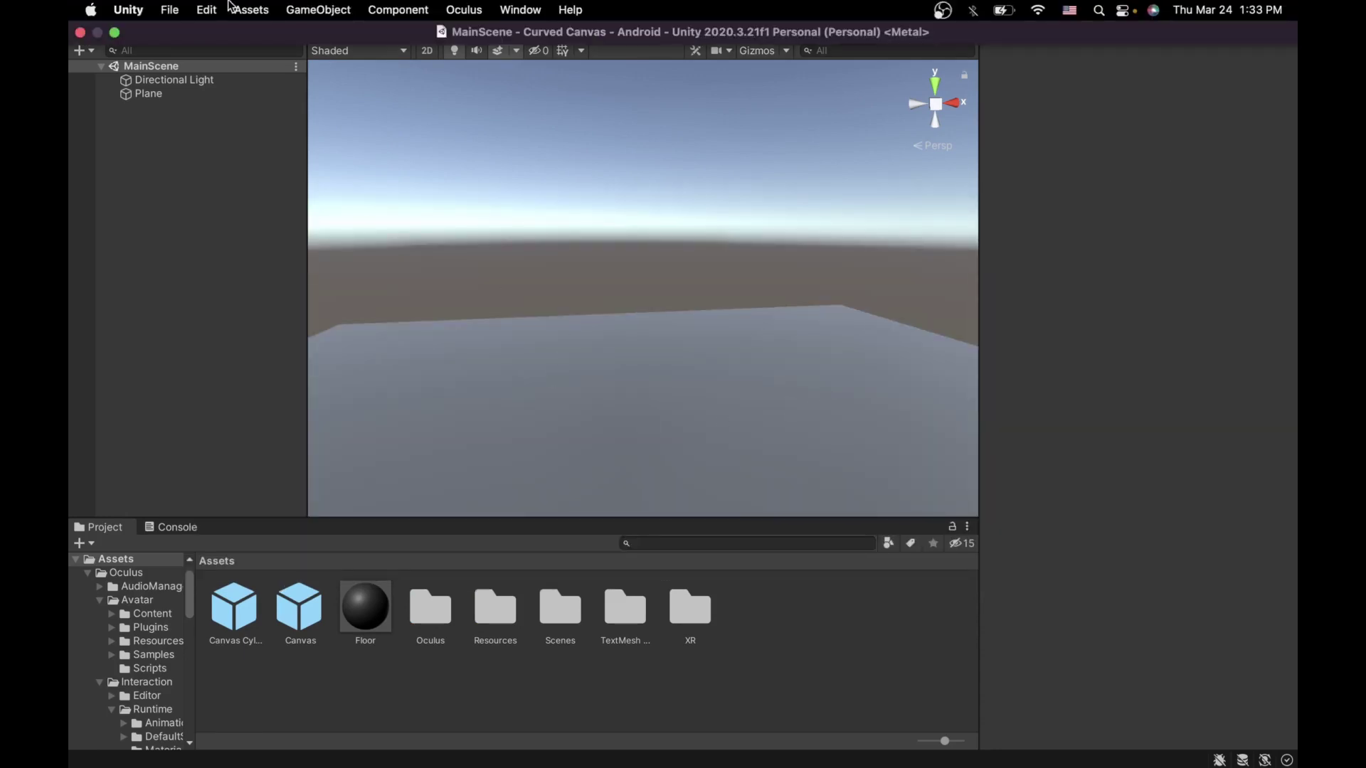
left_click(207, 9)
left_click(288, 545)
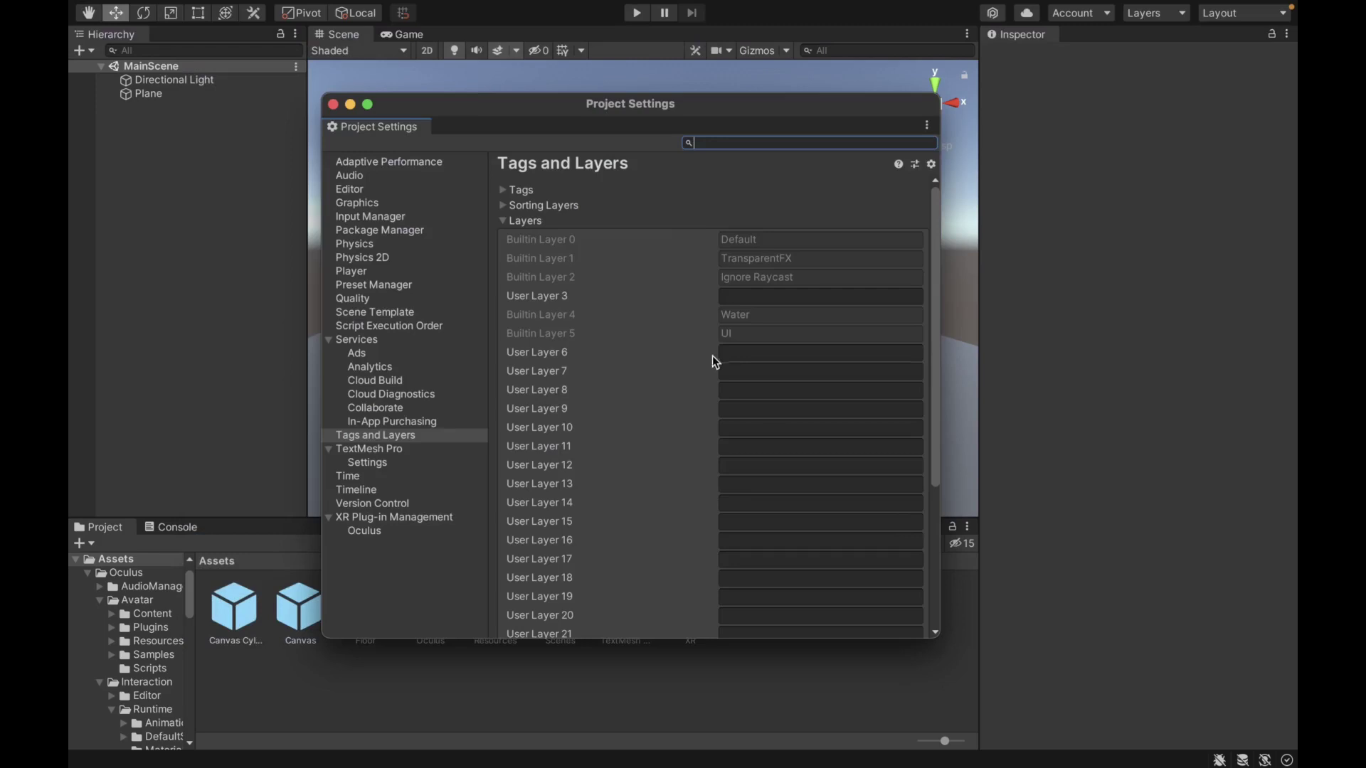
left_click(734, 353)
type("Hide")
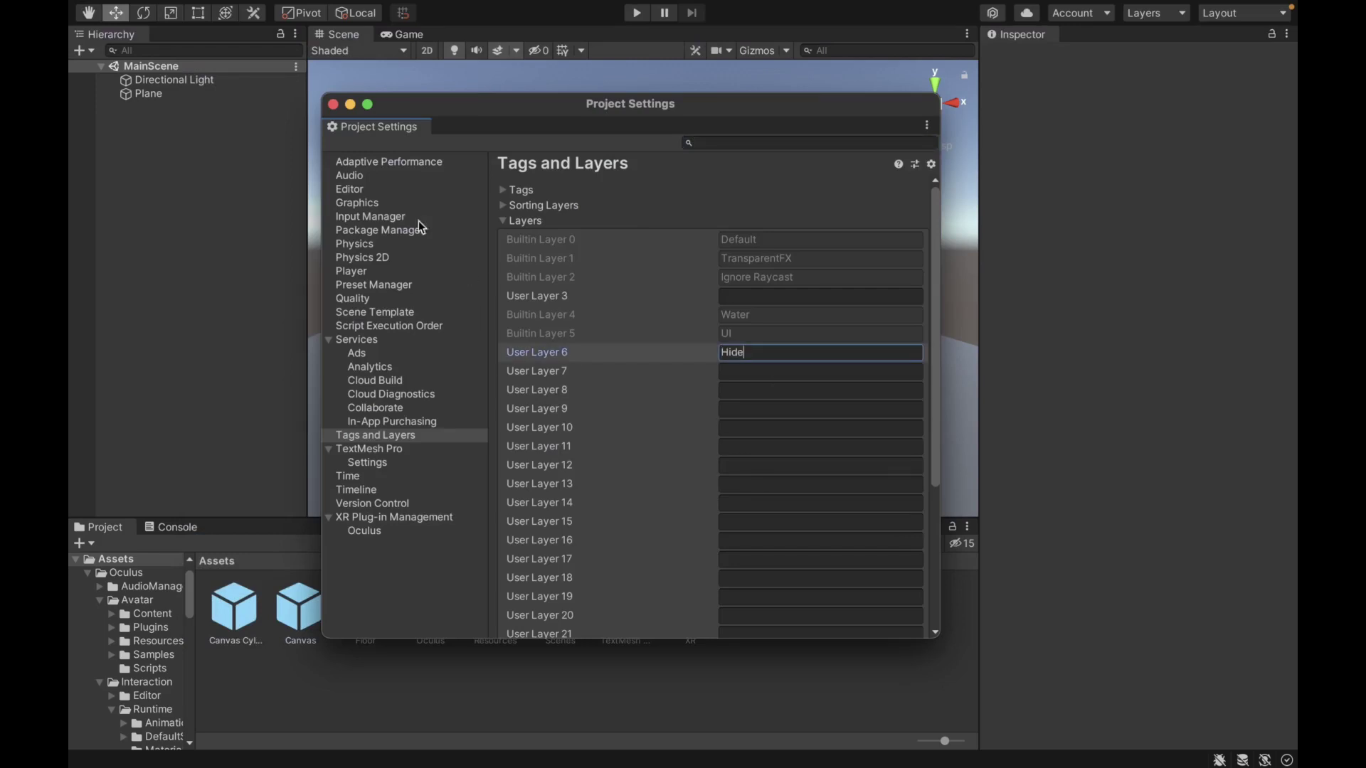
Close Project Settings and drag the OculusInteractionSampleRig prefab from the Project search into the Hierarchy.
left_click(333, 104)
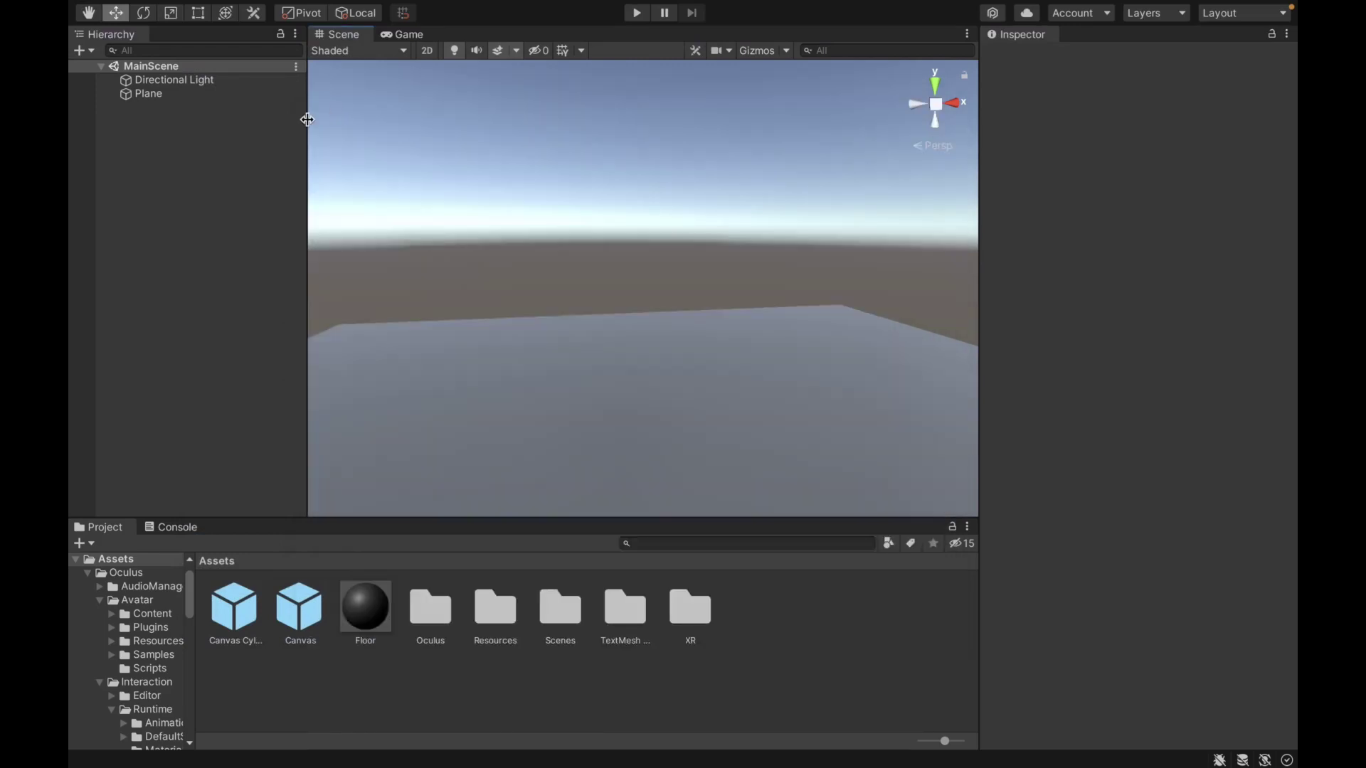
left_click(759, 544)
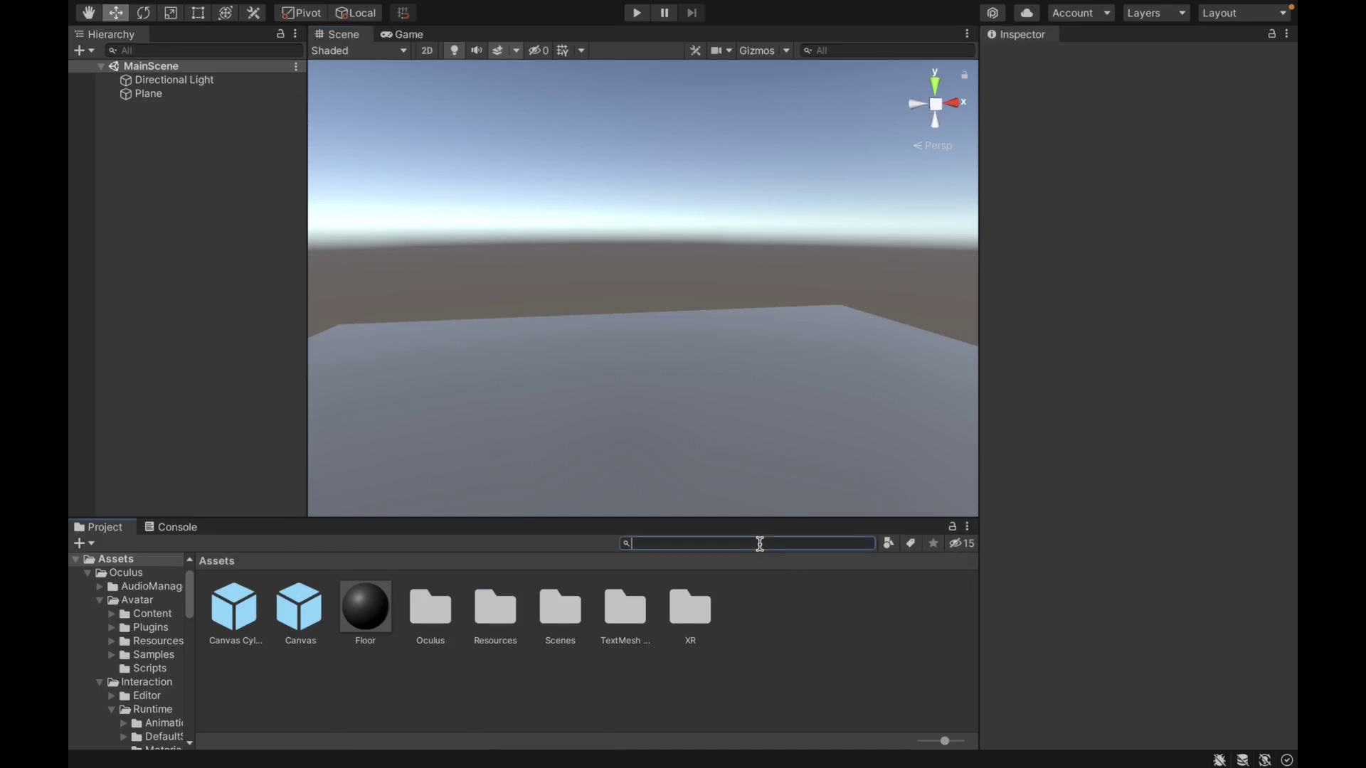
type("oculusint")
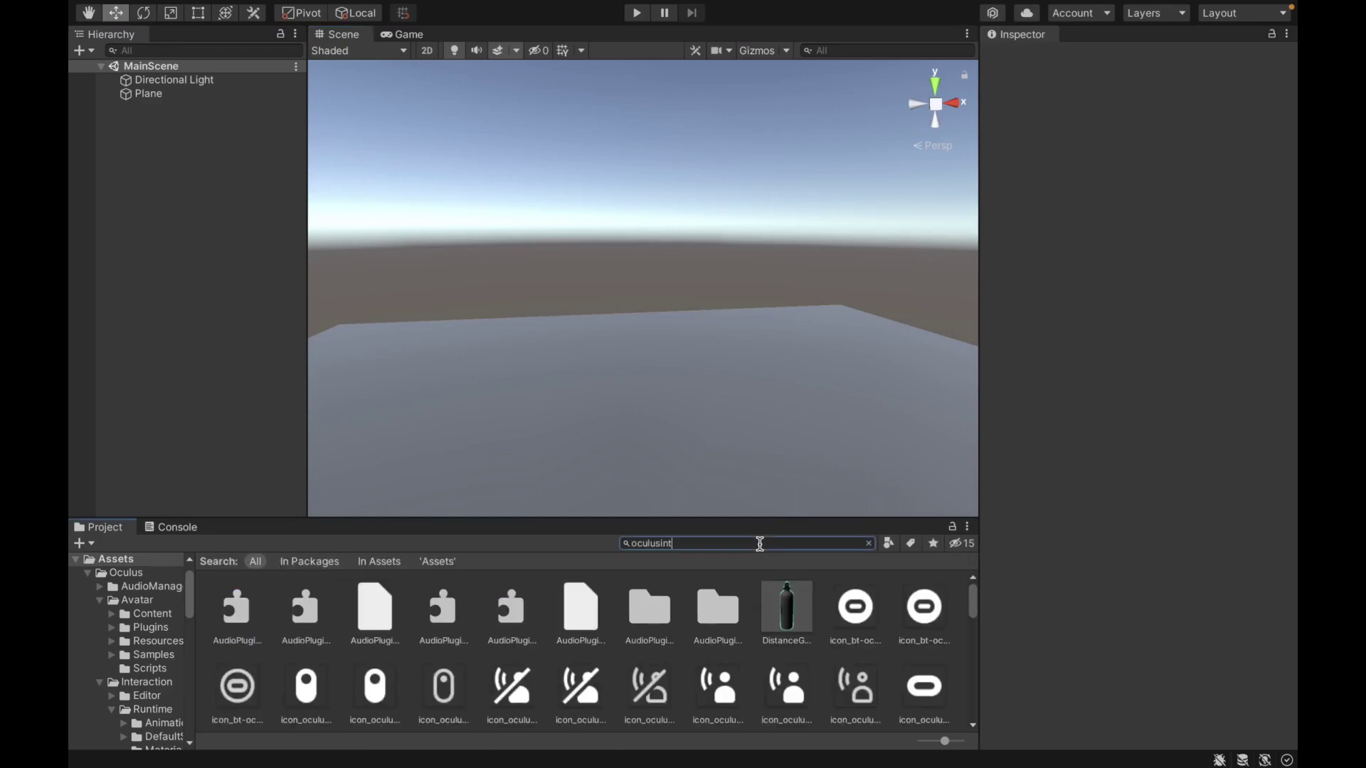
type("eractionsample")
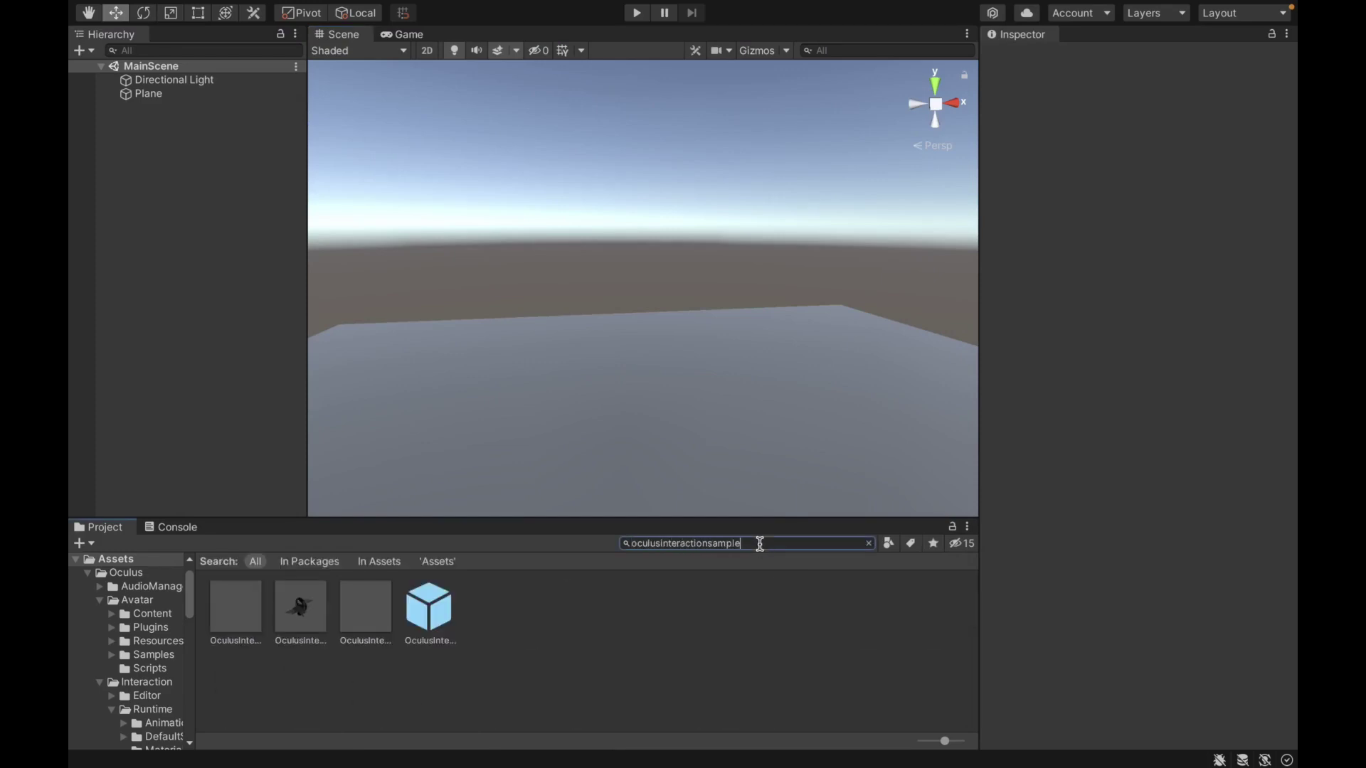
type("rig")
left_click_drag(227, 613, 185, 256)
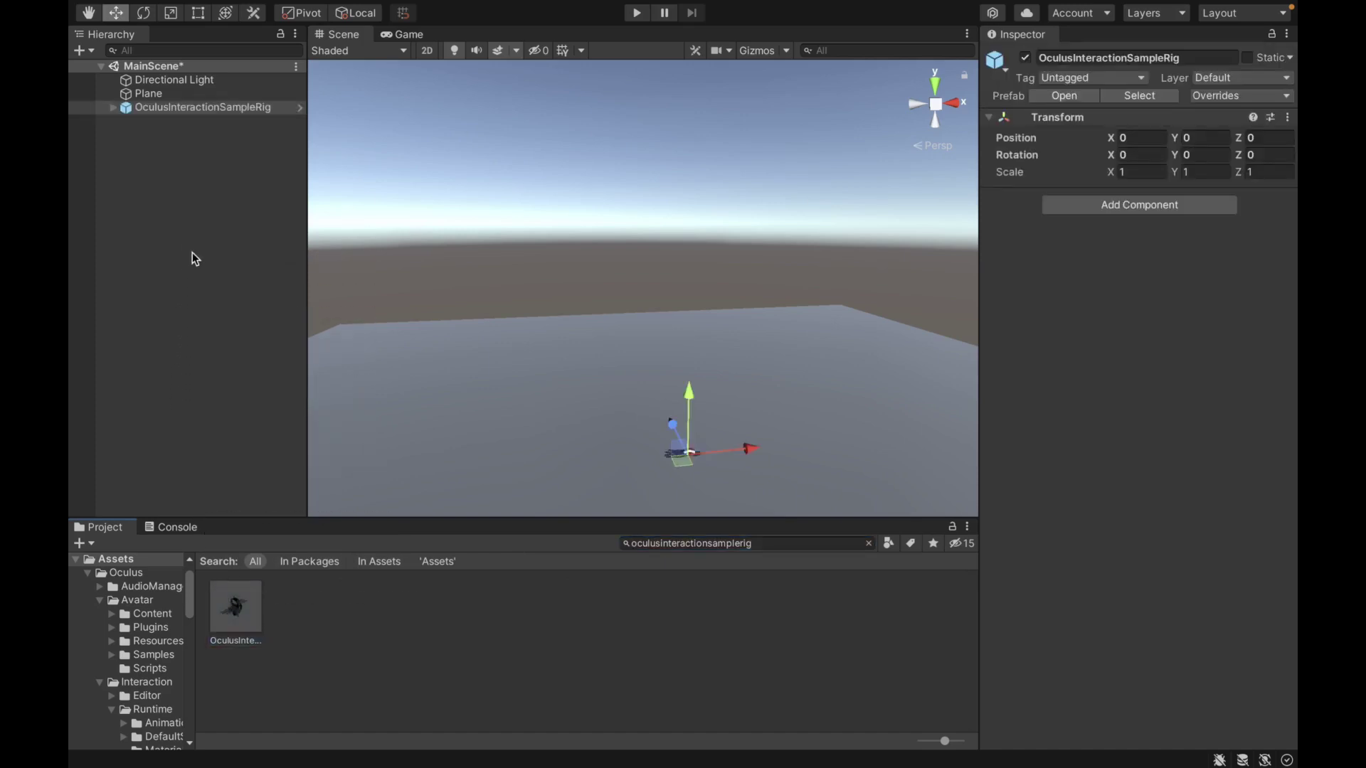
Expand the rig through InputOVR > Controllers > RightController and select ControllerInteractors.
left_click(117, 107)
left_click(113, 107)
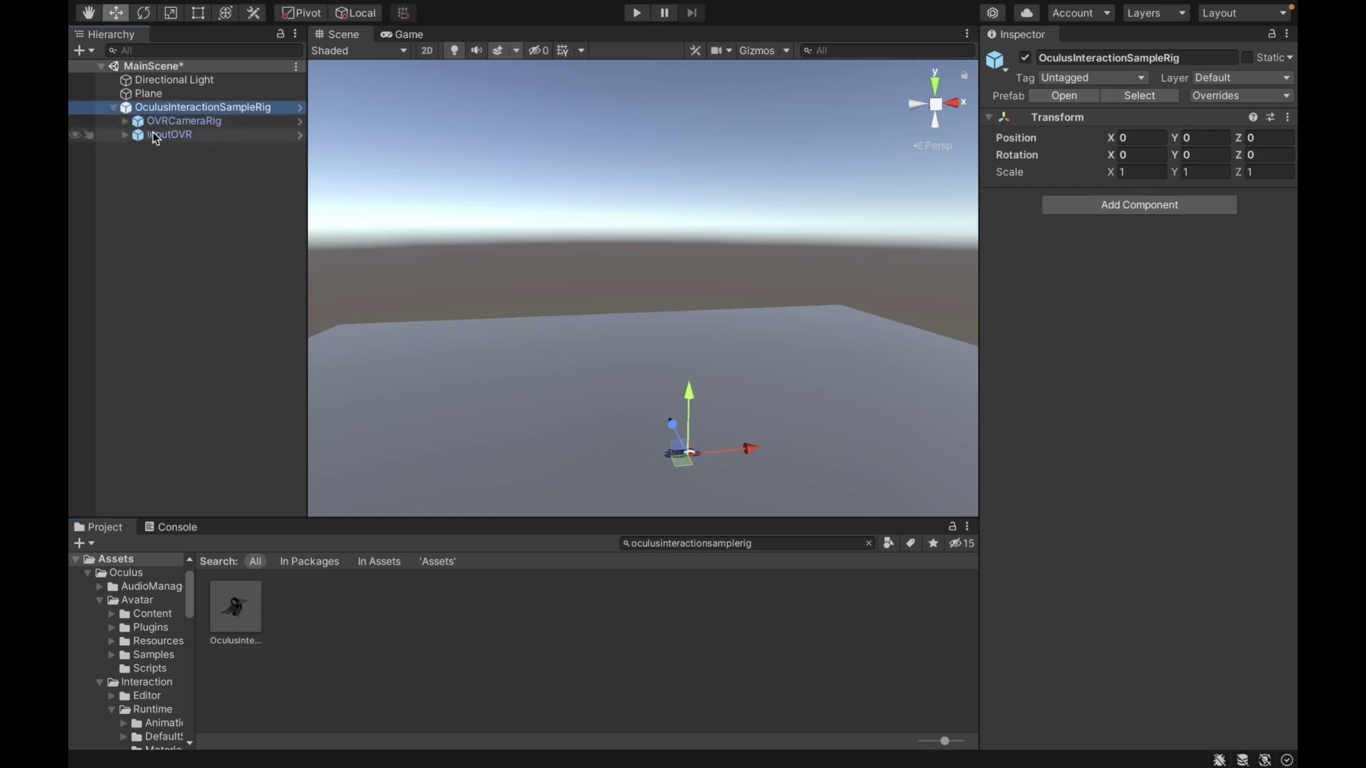
left_click(125, 135)
left_click(138, 147)
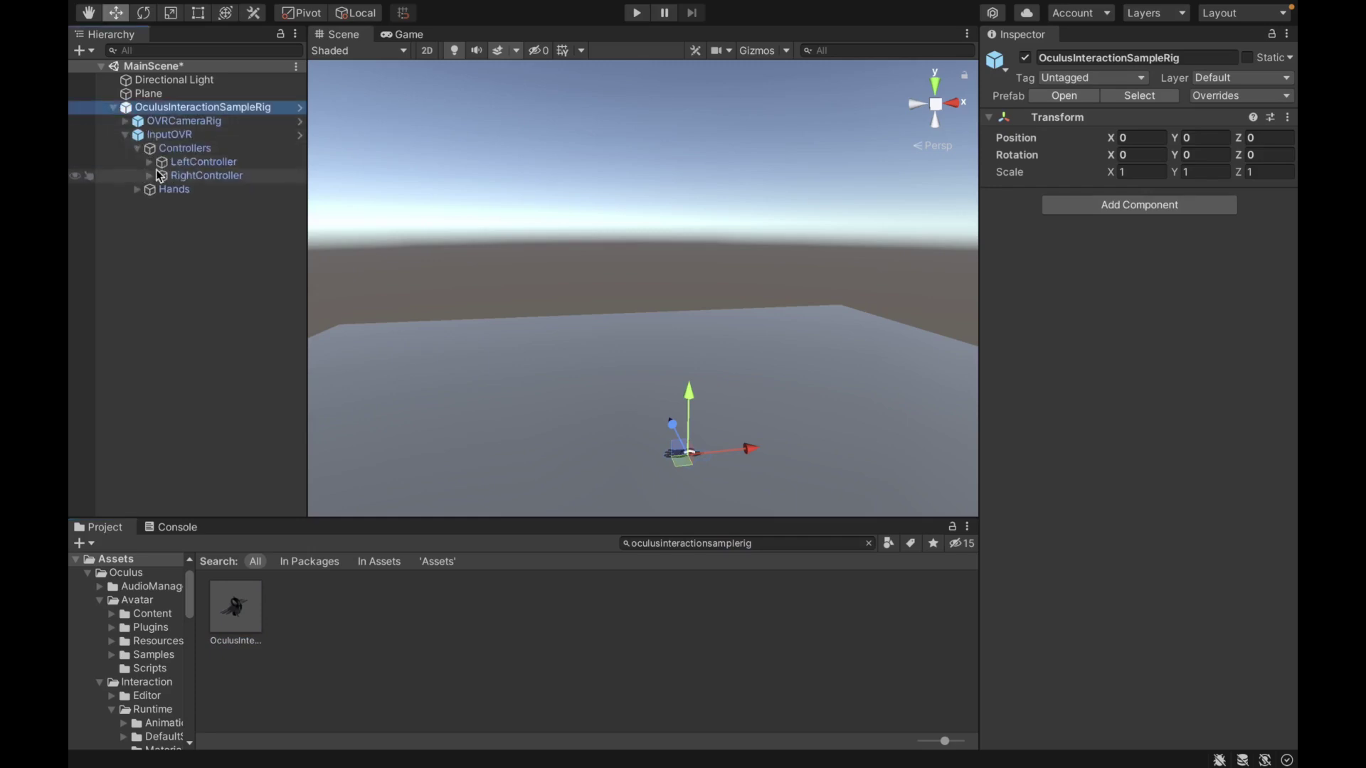
left_click(149, 176)
left_click(161, 204)
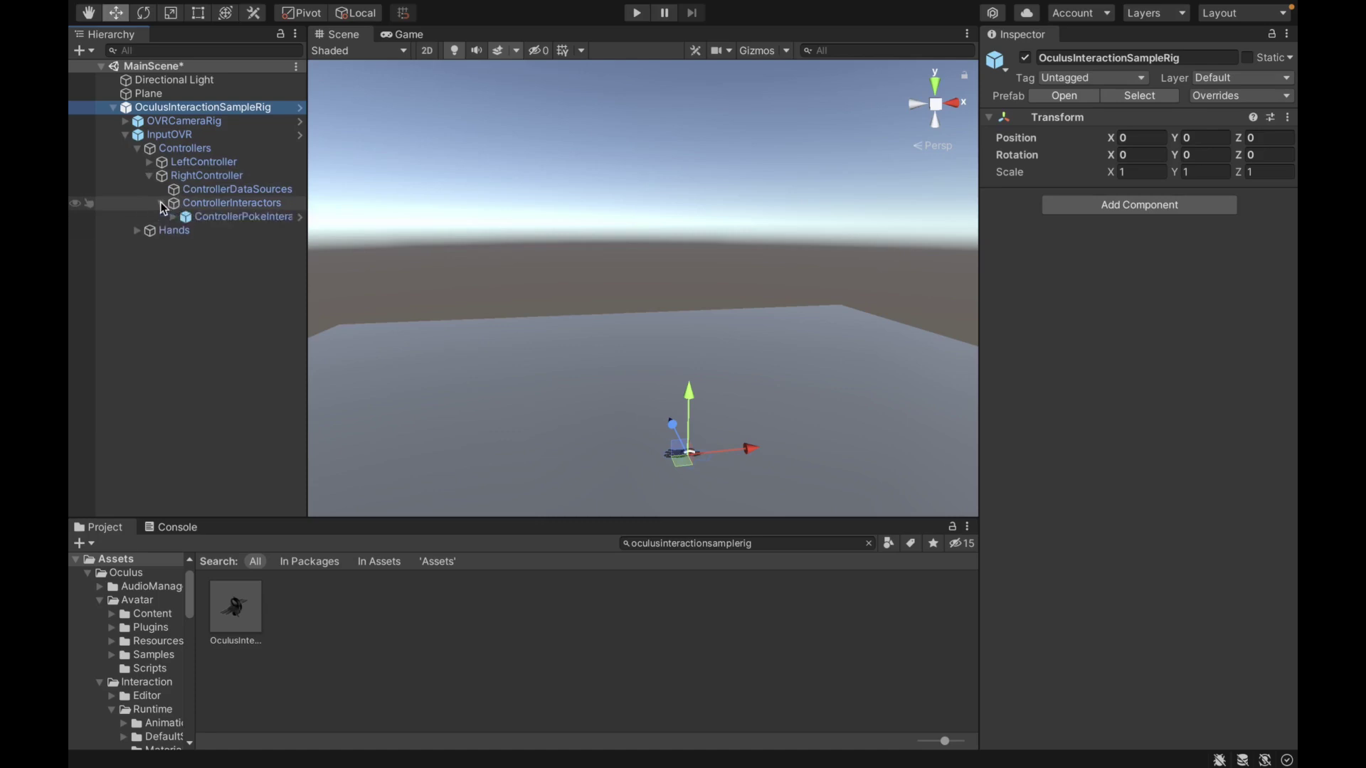
left_click(214, 205)
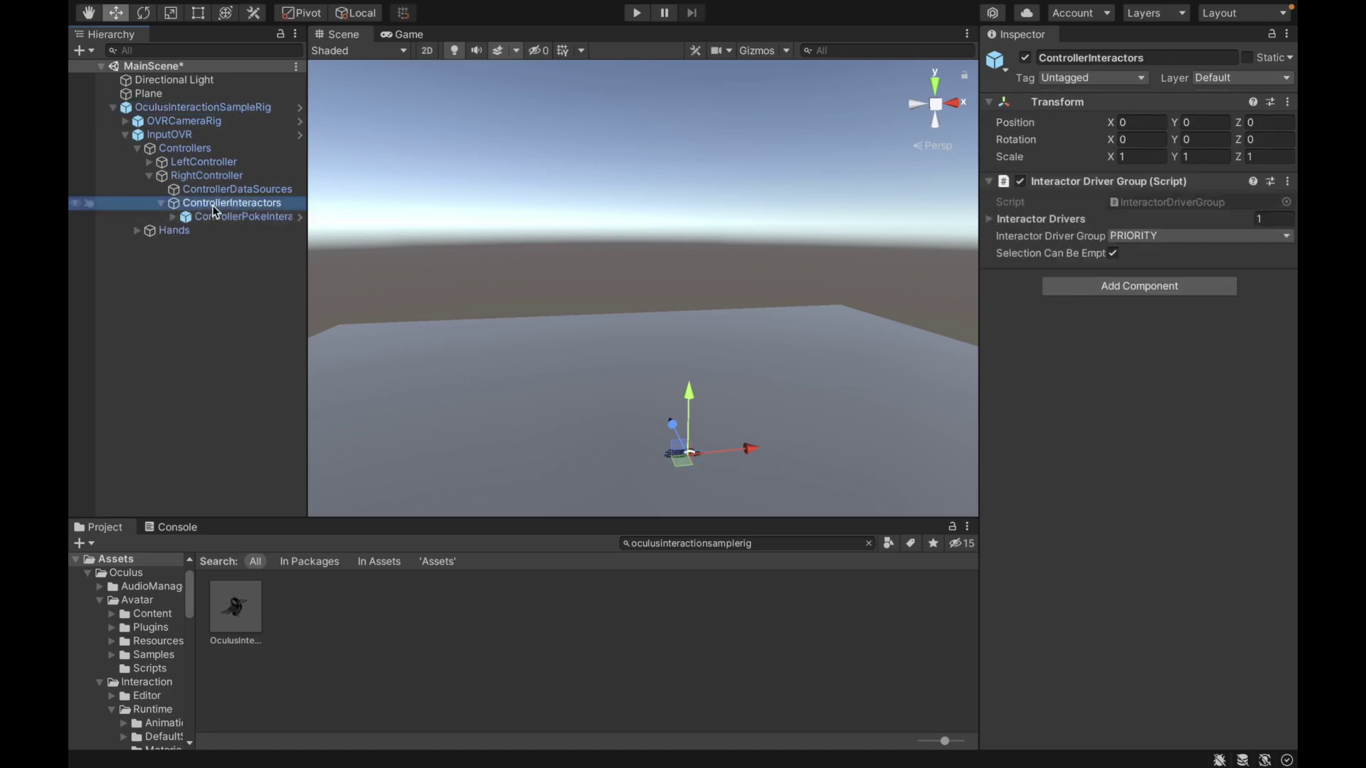
Search 'controllerray' and place the ControllerRayInteractor prefab under ControllerInteractors.
left_click(834, 545)
type("contr")
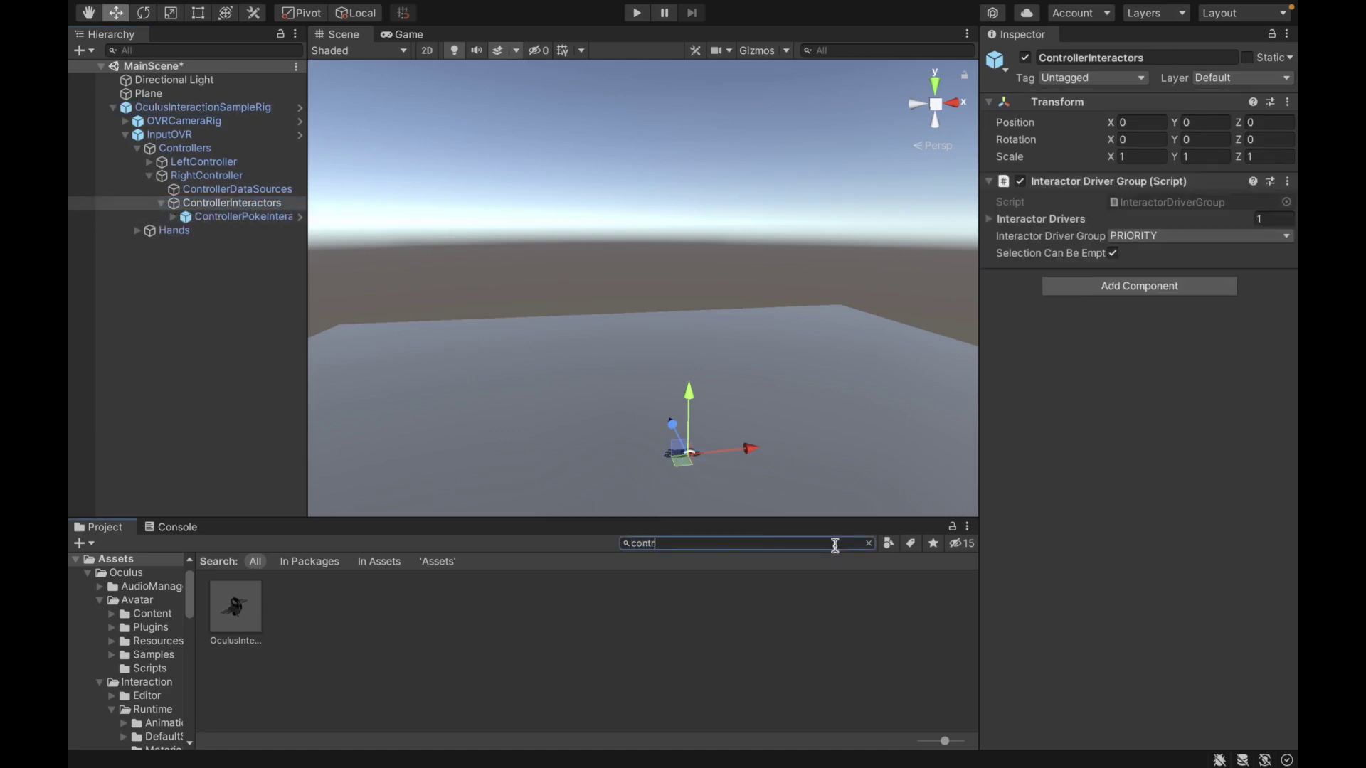
type("ollerrayin")
left_click_drag(244, 615, 249, 201)
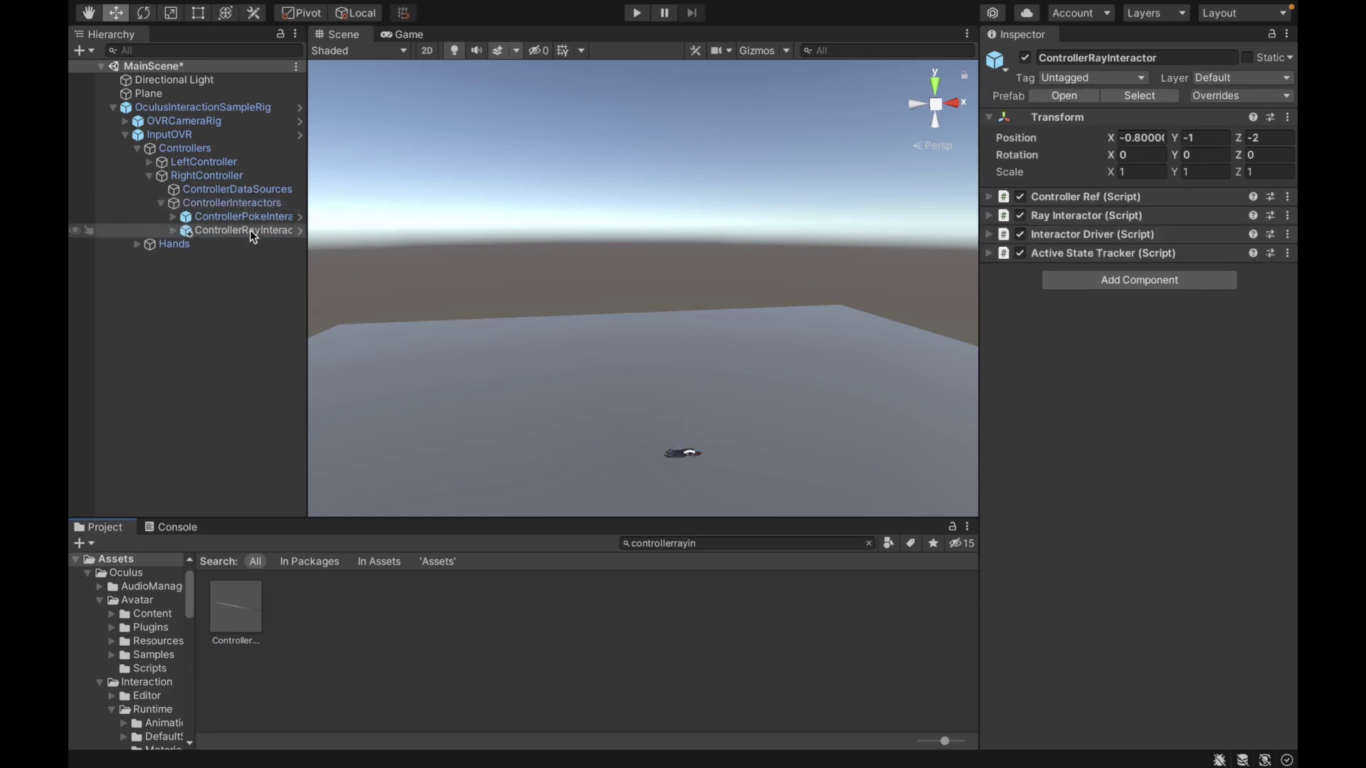
Set the ray's Controller Ref to RightController, then collapse ControllerInteractors and RightController.
left_click(986, 197)
left_click_drag(217, 176, 1132, 229)
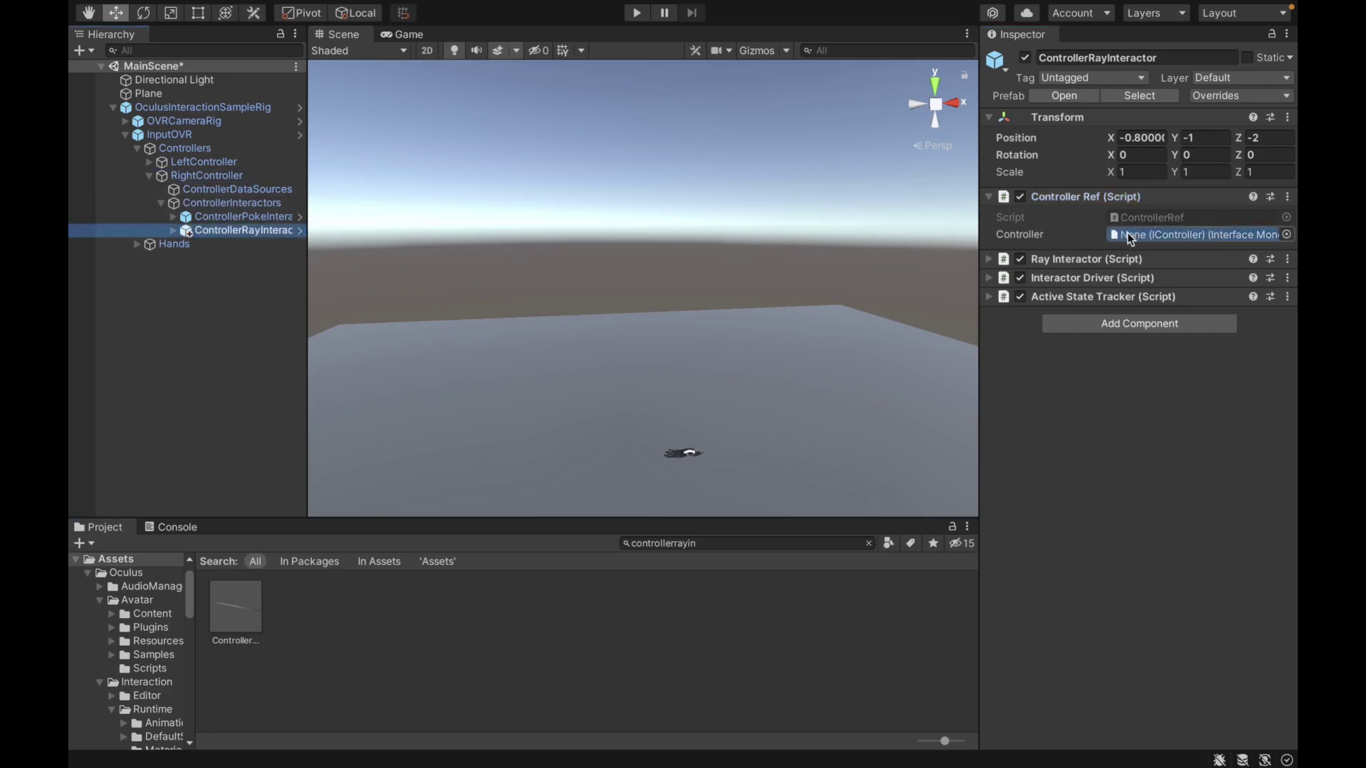
left_click(160, 203)
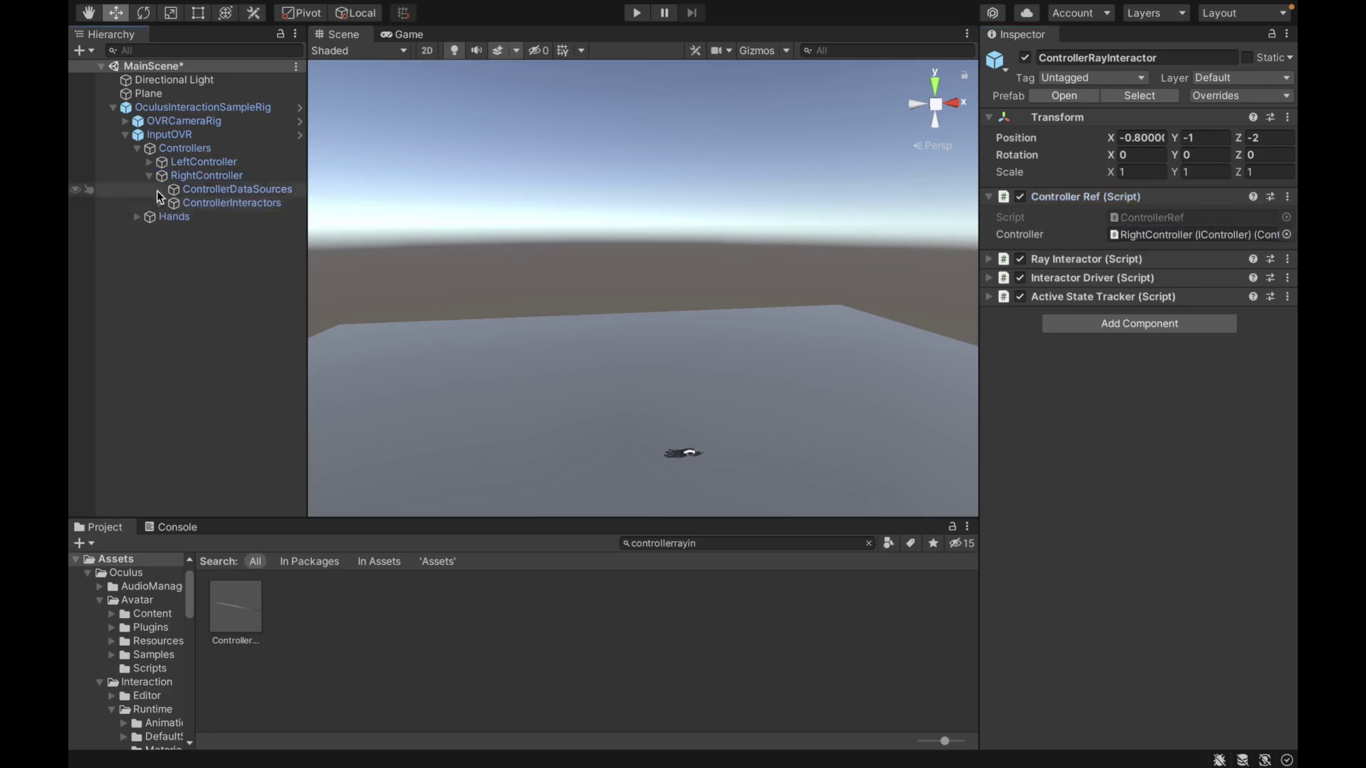
left_click(149, 176)
Expand OVRCameraRig > TrackingSpace and select the Left, Center and Right eye anchors.
left_click(125, 134)
left_click(125, 122)
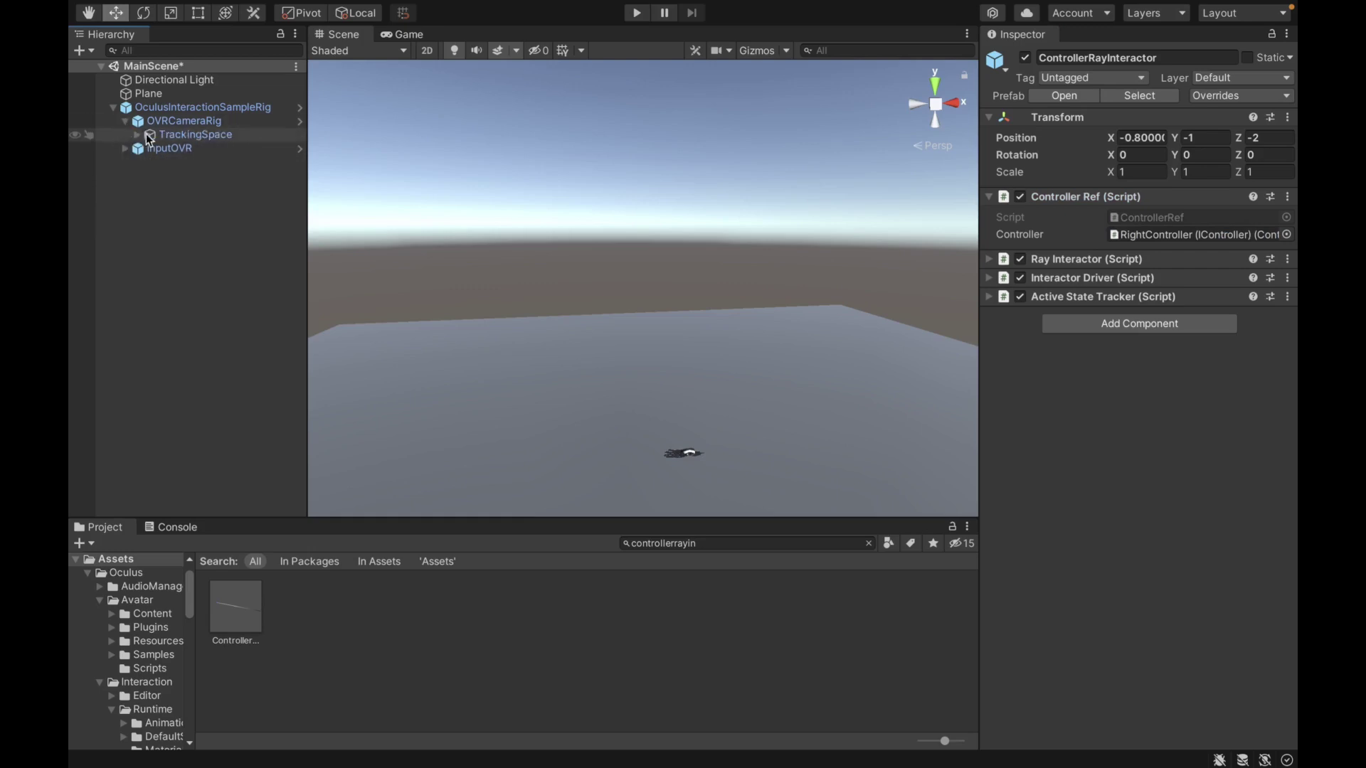
left_click(136, 134)
left_click(186, 147)
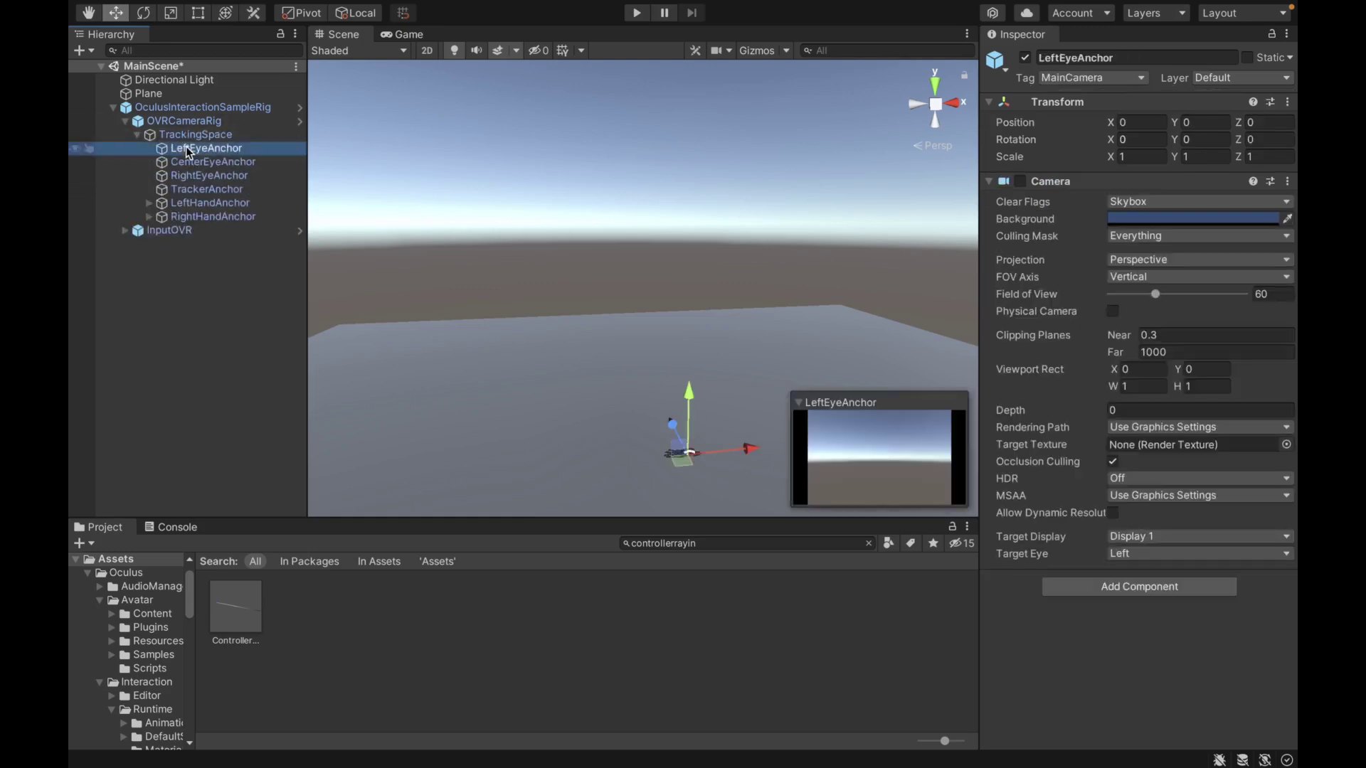
left_click(219, 177, "shift")
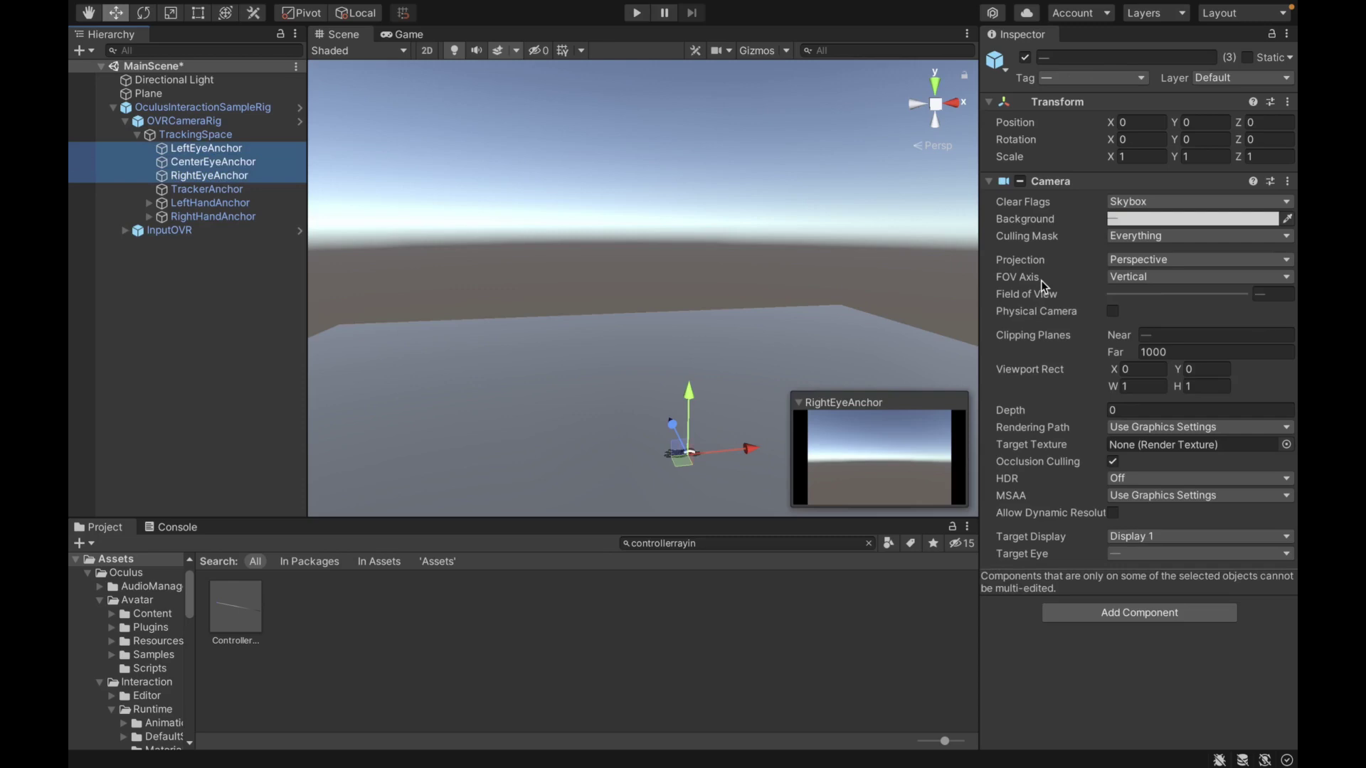
Uncheck Hide in the cameras' Culling Mask, then collapse the rig and clear the selection.
left_click(1137, 237)
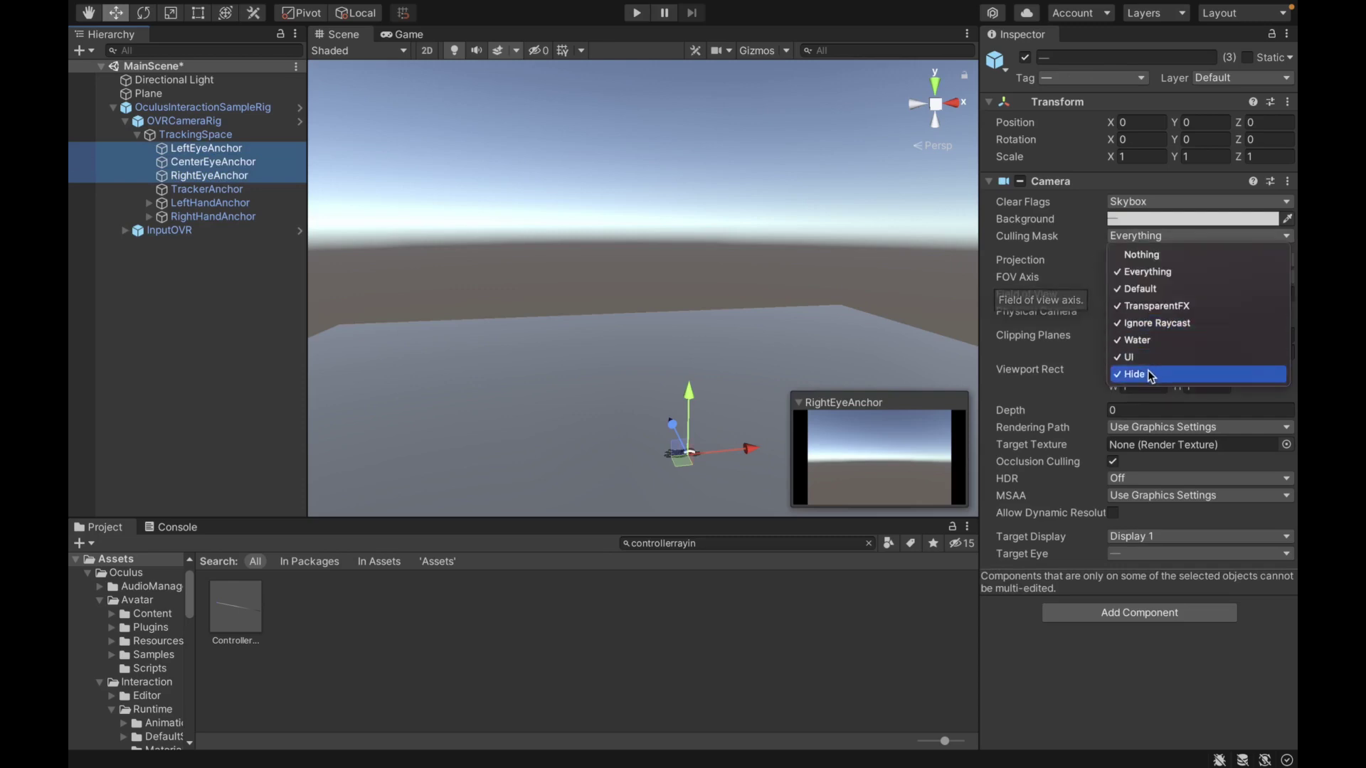
left_click(1150, 375)
left_click(1143, 234)
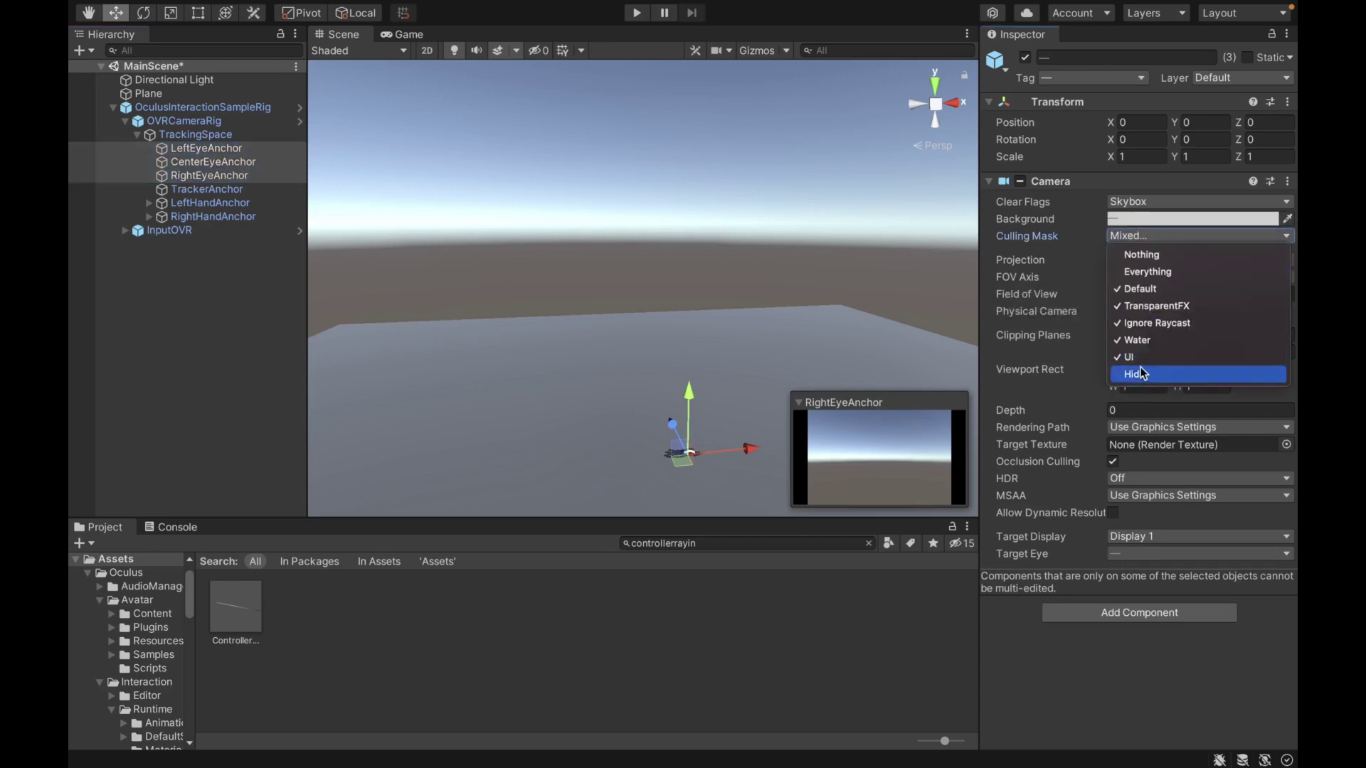
left_click(1152, 238)
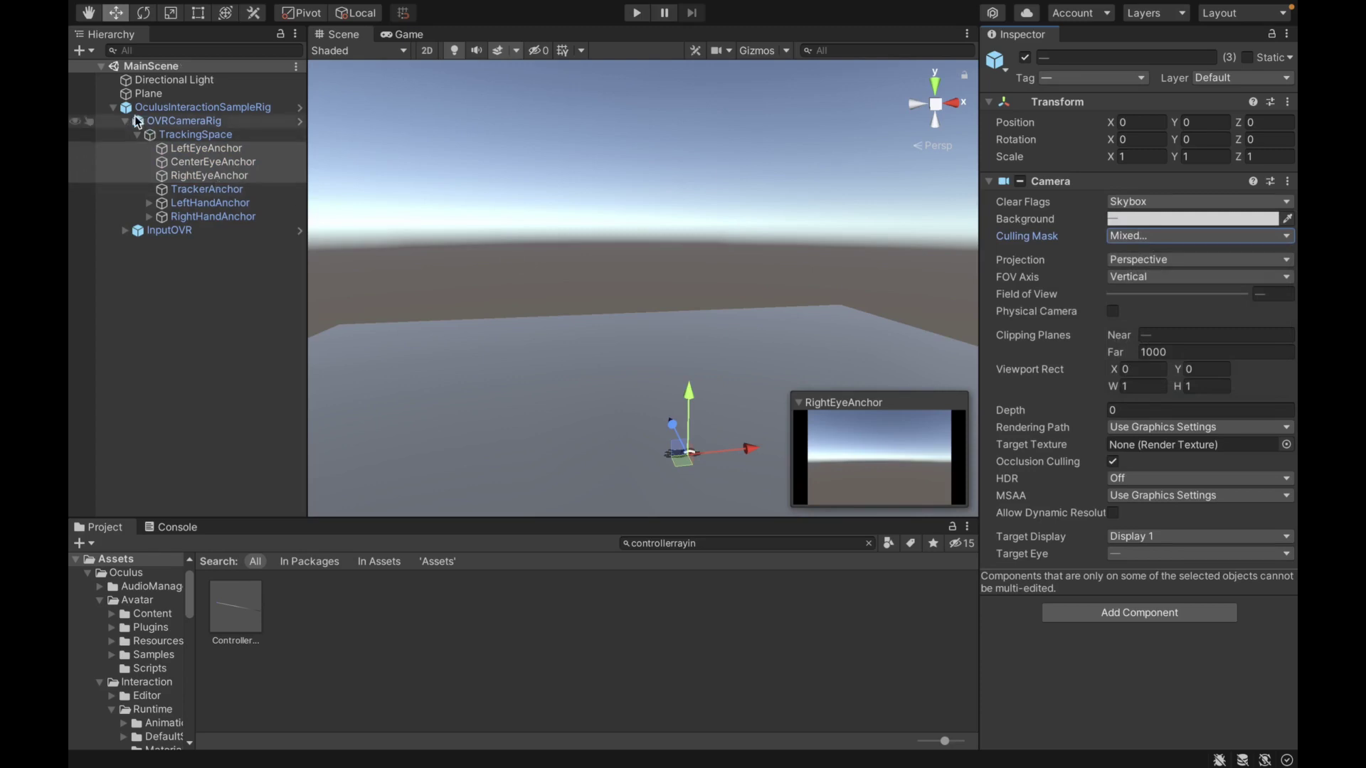
left_click(112, 108)
left_click(164, 139)
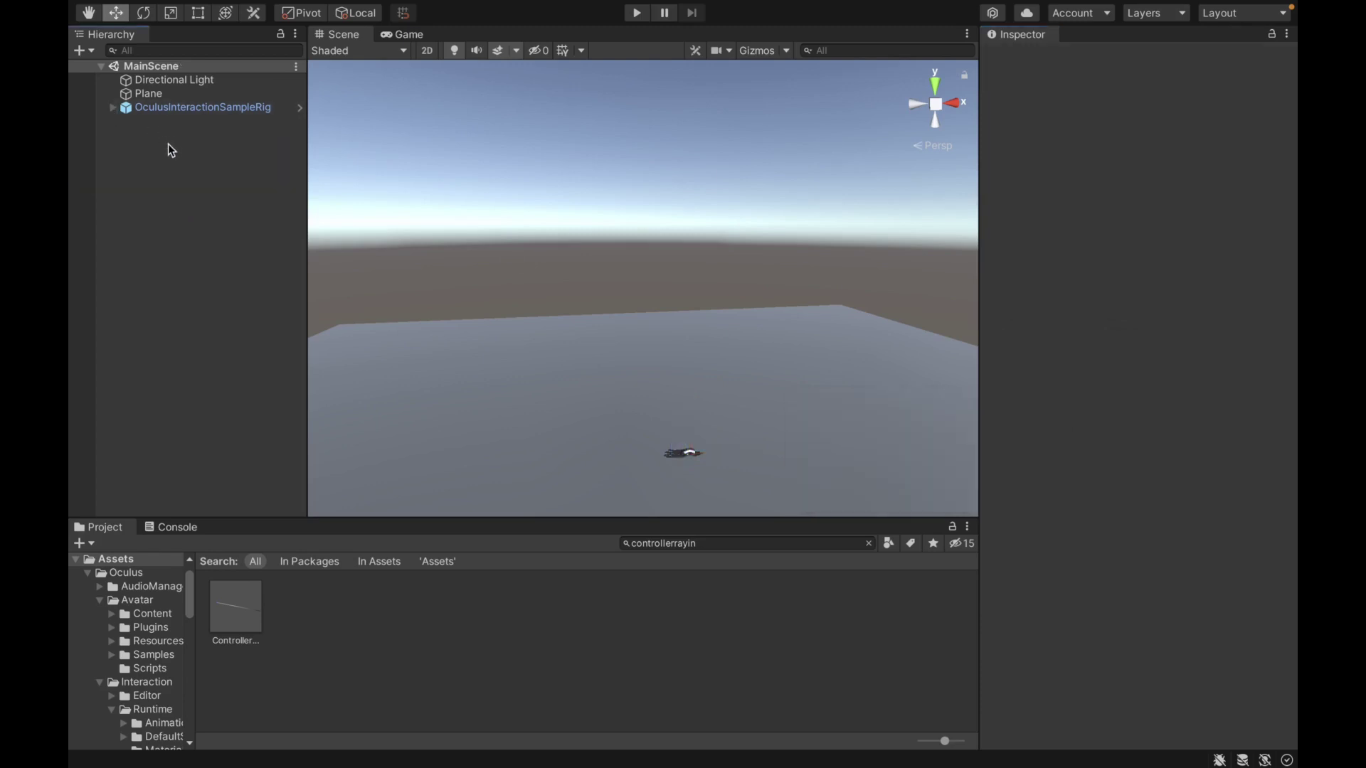
right_click(168, 144)
left_click(260, 361)
type("C")
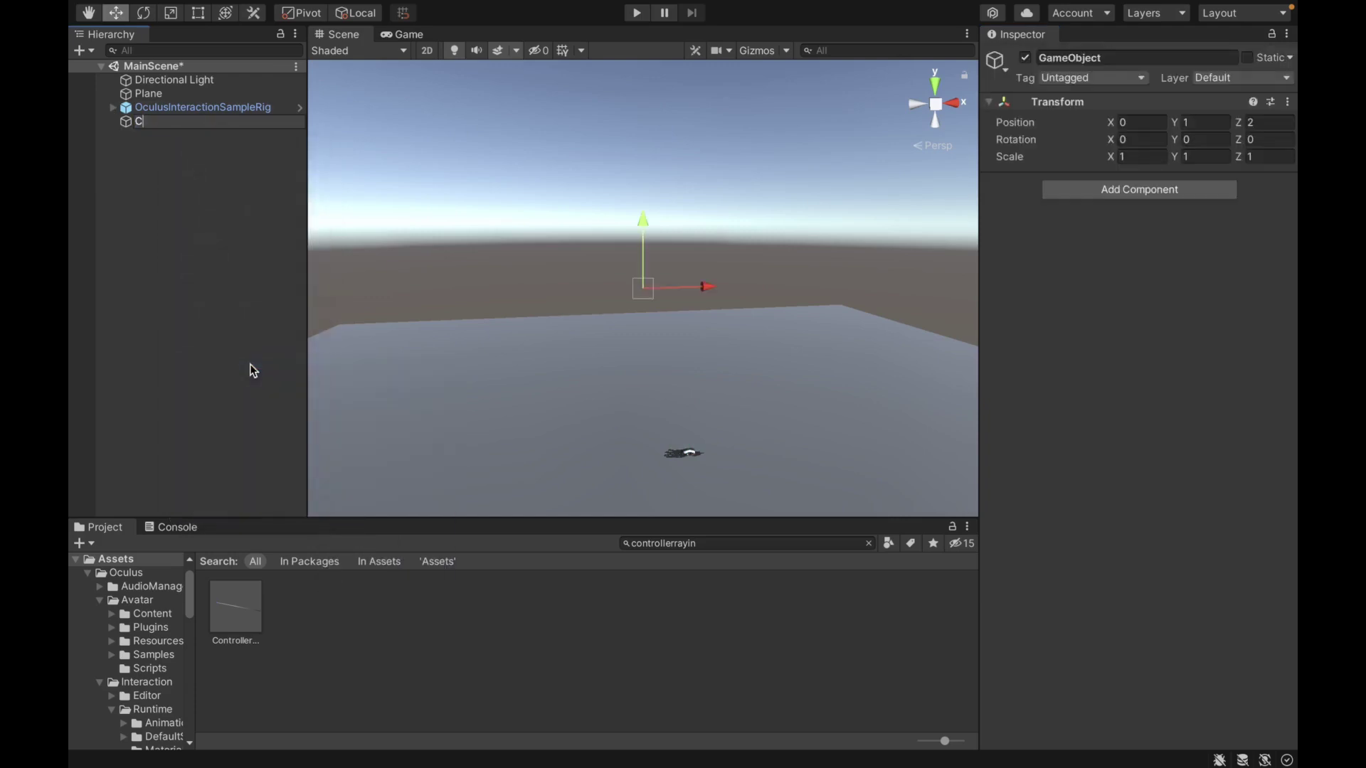
type("urved Canvas")
key("Return")
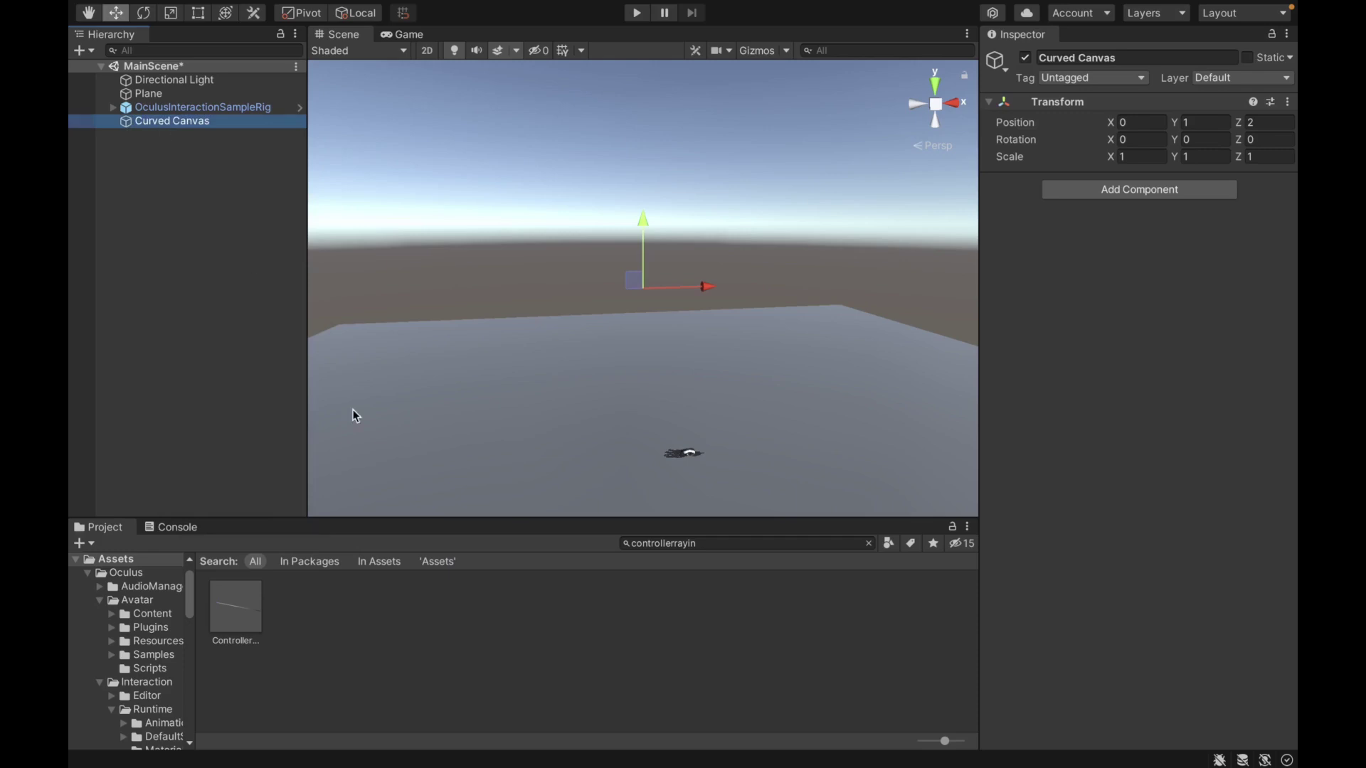
left_click(868, 543)
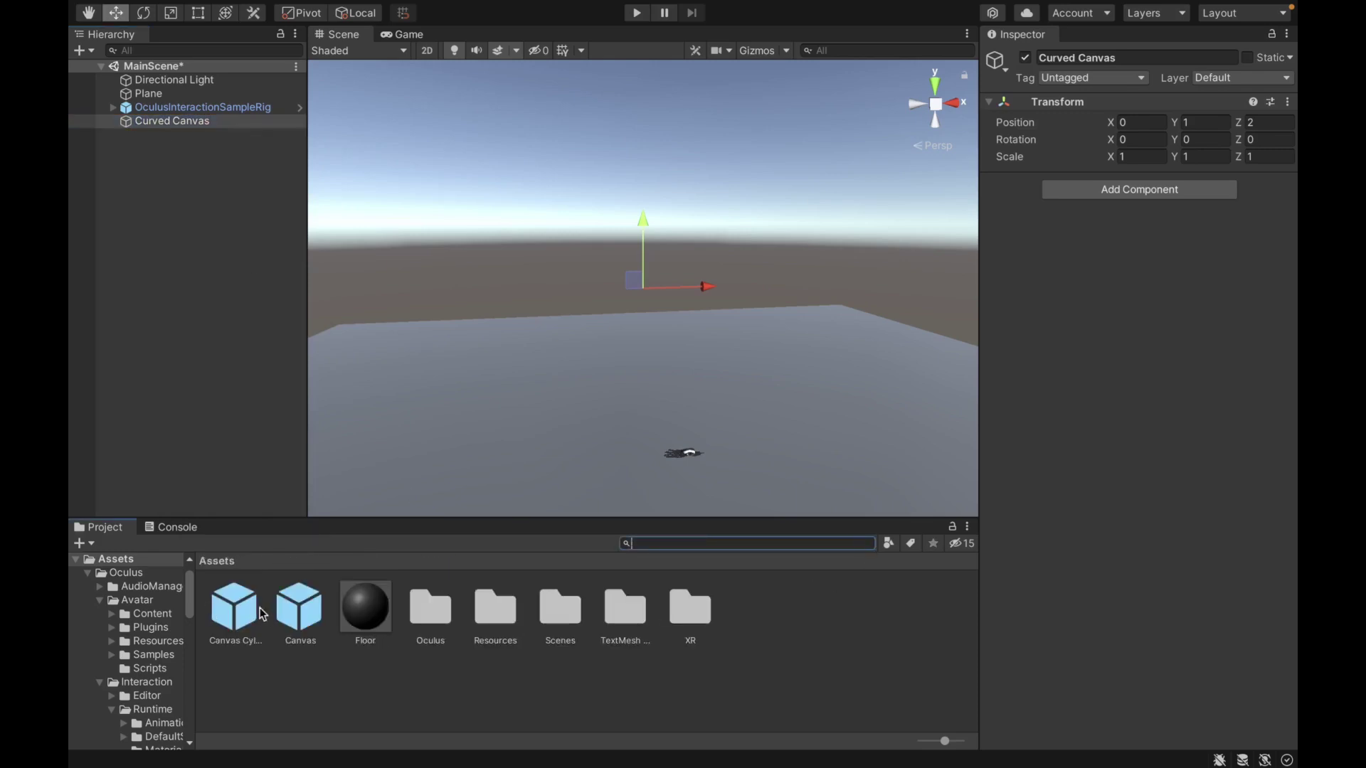
left_click_drag(293, 616, 200, 123)
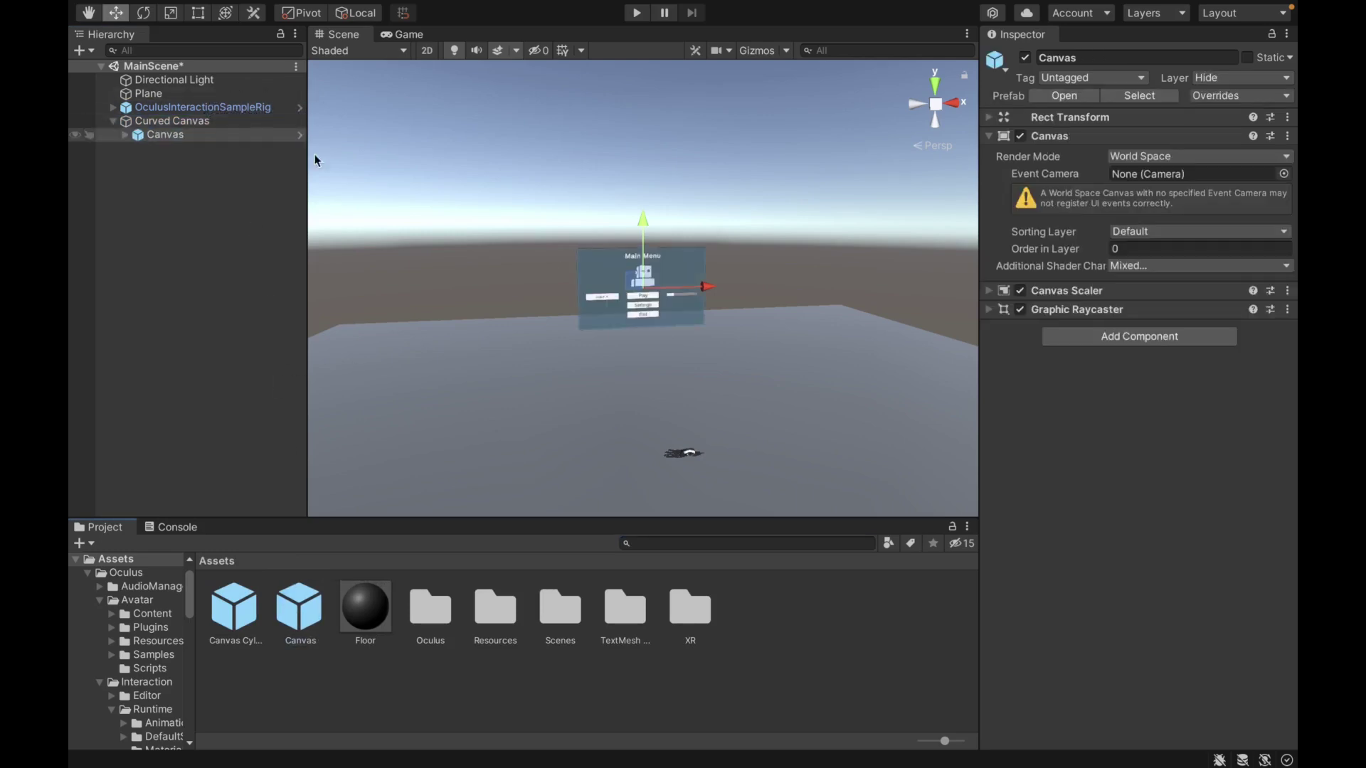
left_click_drag(558, 244, 519, 259, "alt")
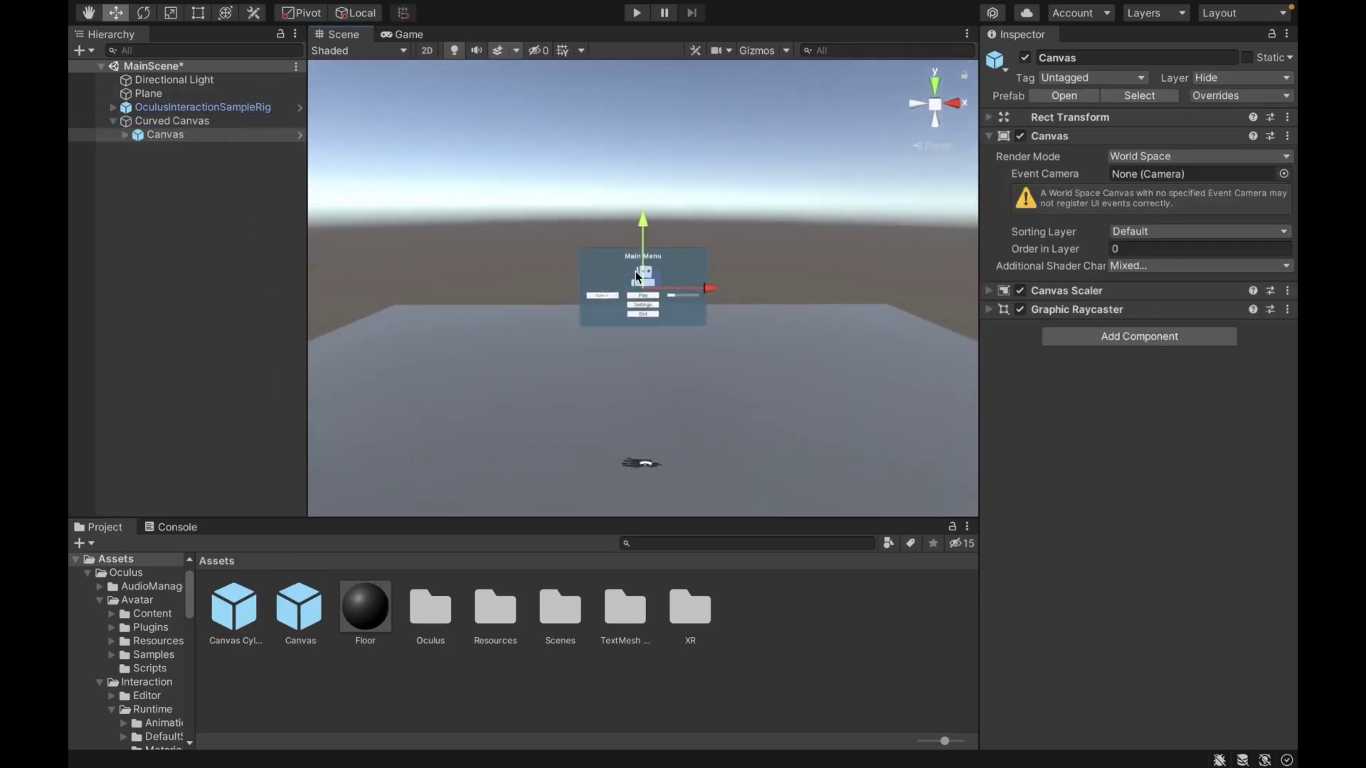
scroll(640, 264, "up", 5)
scroll(669, 387, "down", 2)
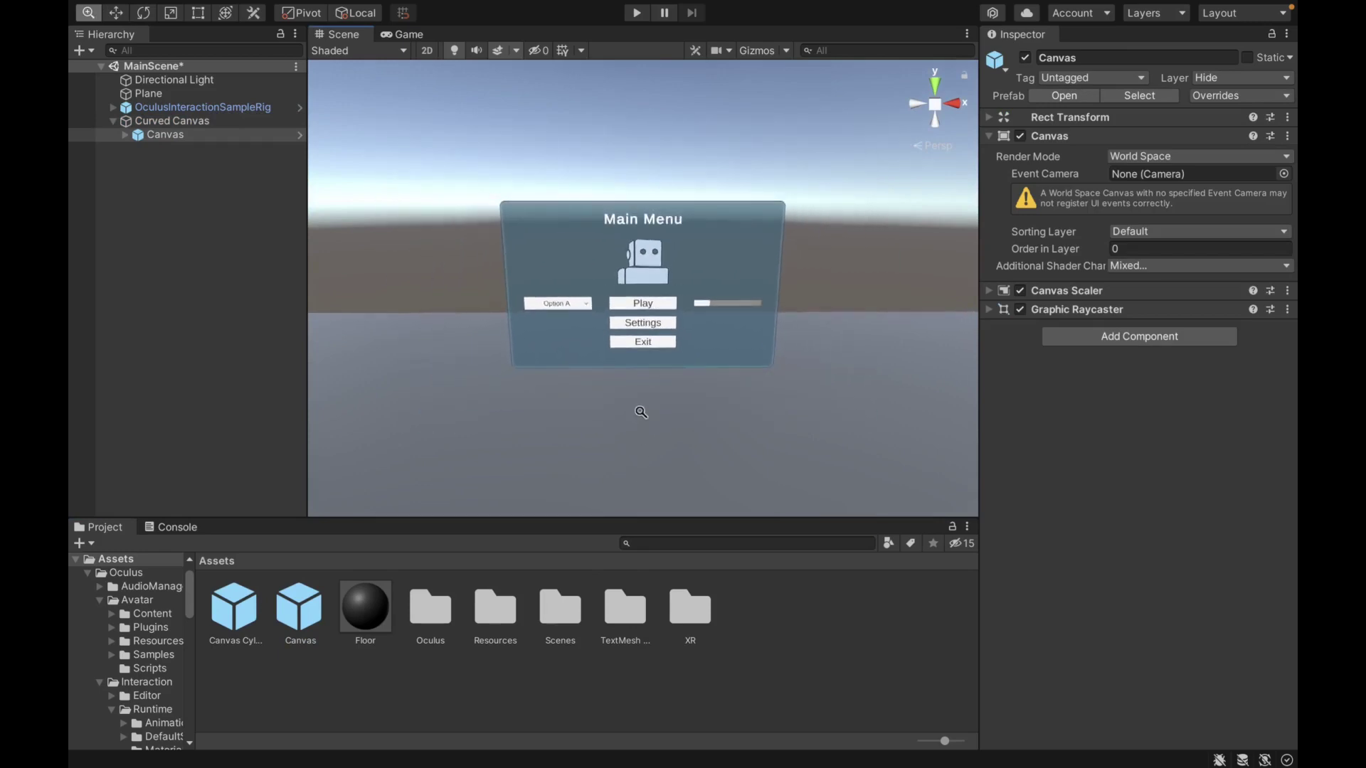
left_click_drag(668, 387, 668, 377)
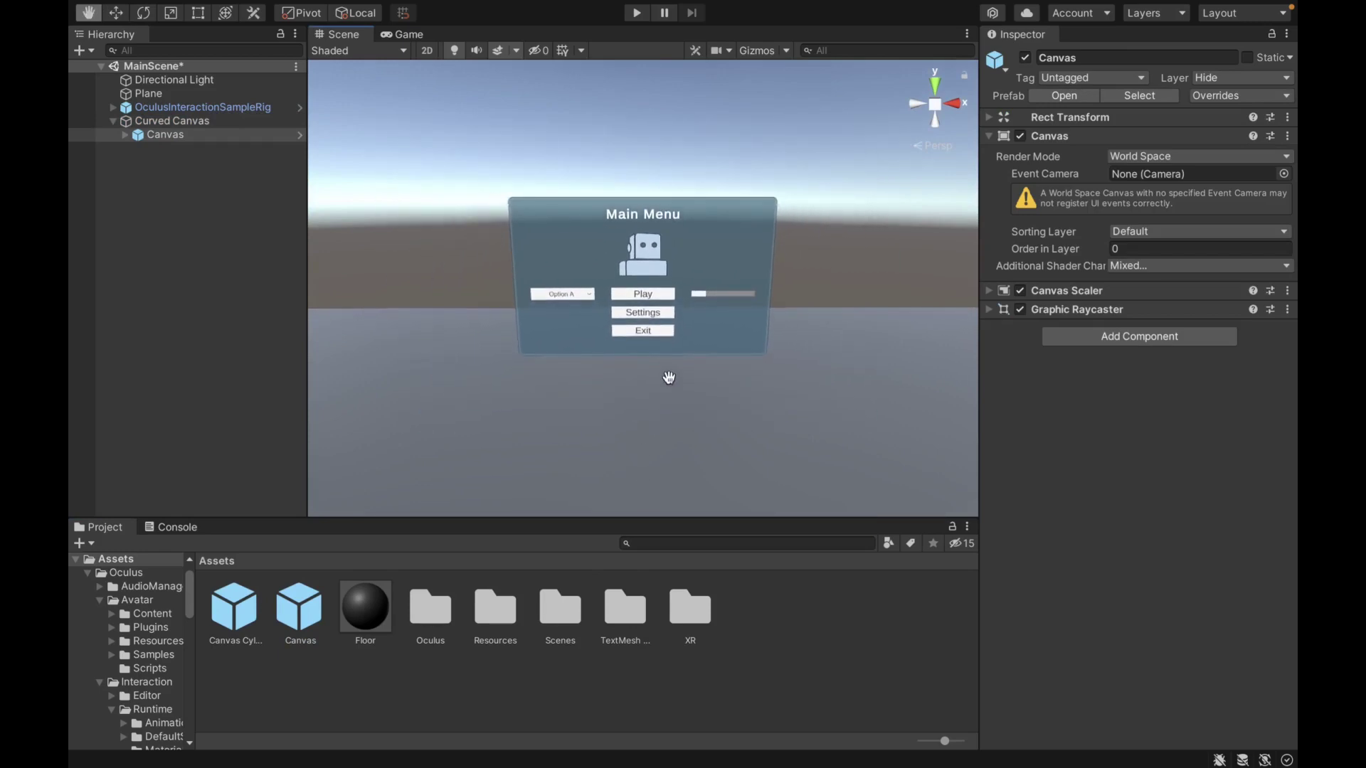
Set the Canvas's Layer to 6: Hide and apply it to its children too.
left_click(171, 135)
left_click(989, 136)
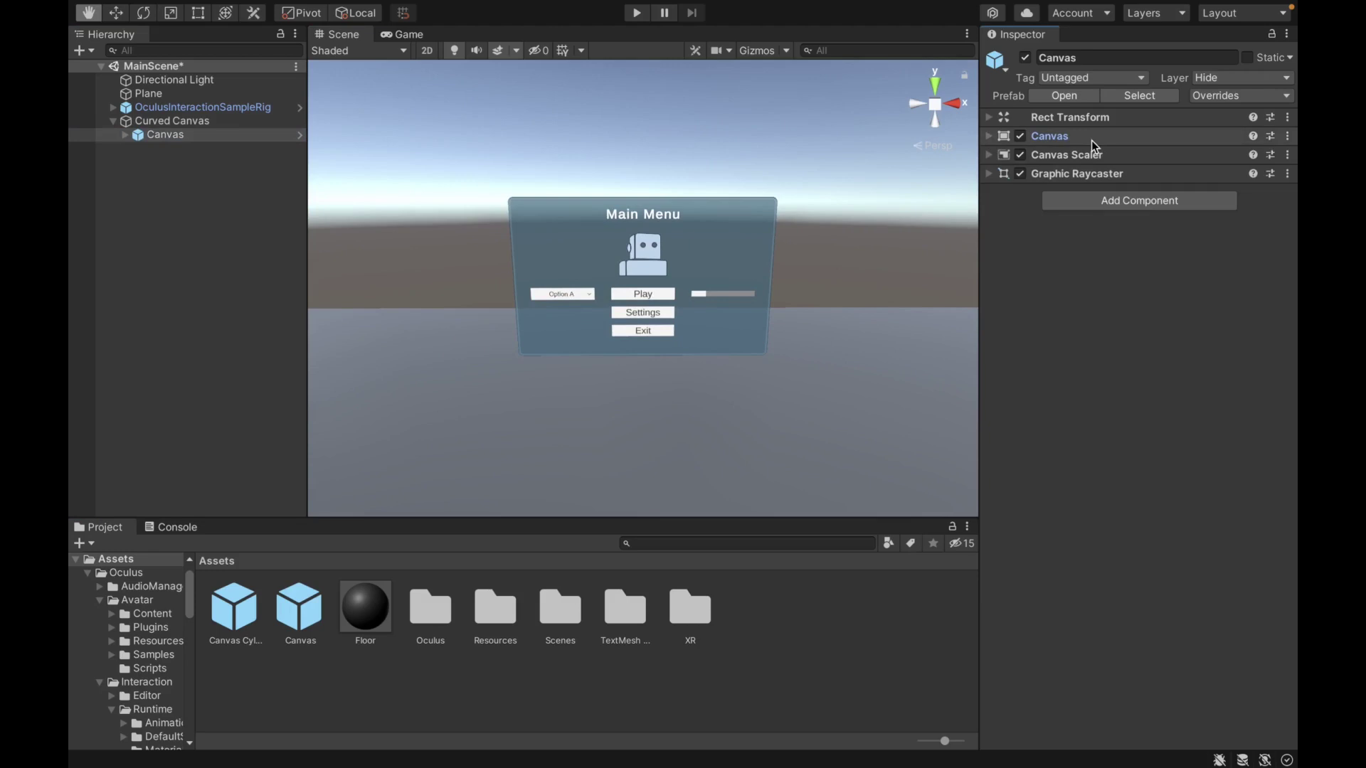
left_click(1219, 75)
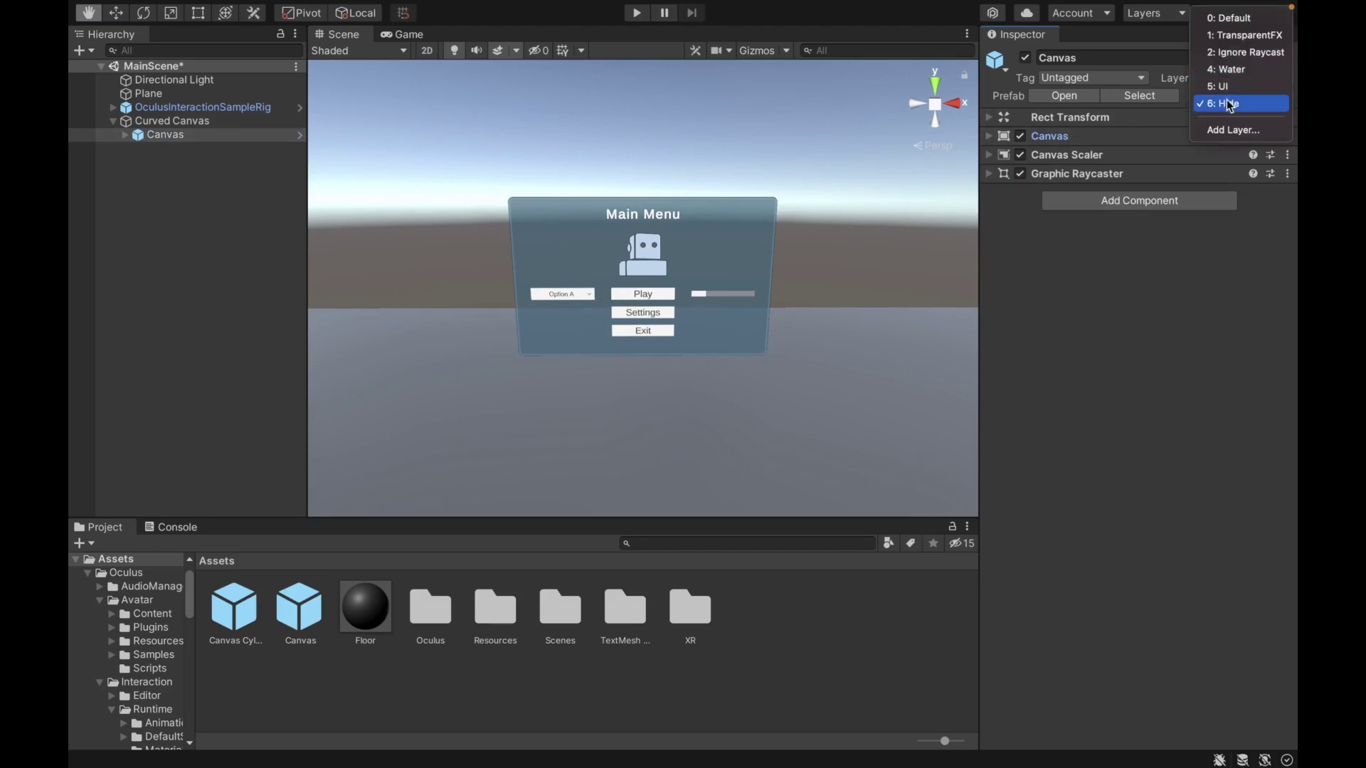
left_click(1228, 105)
left_click(715, 292)
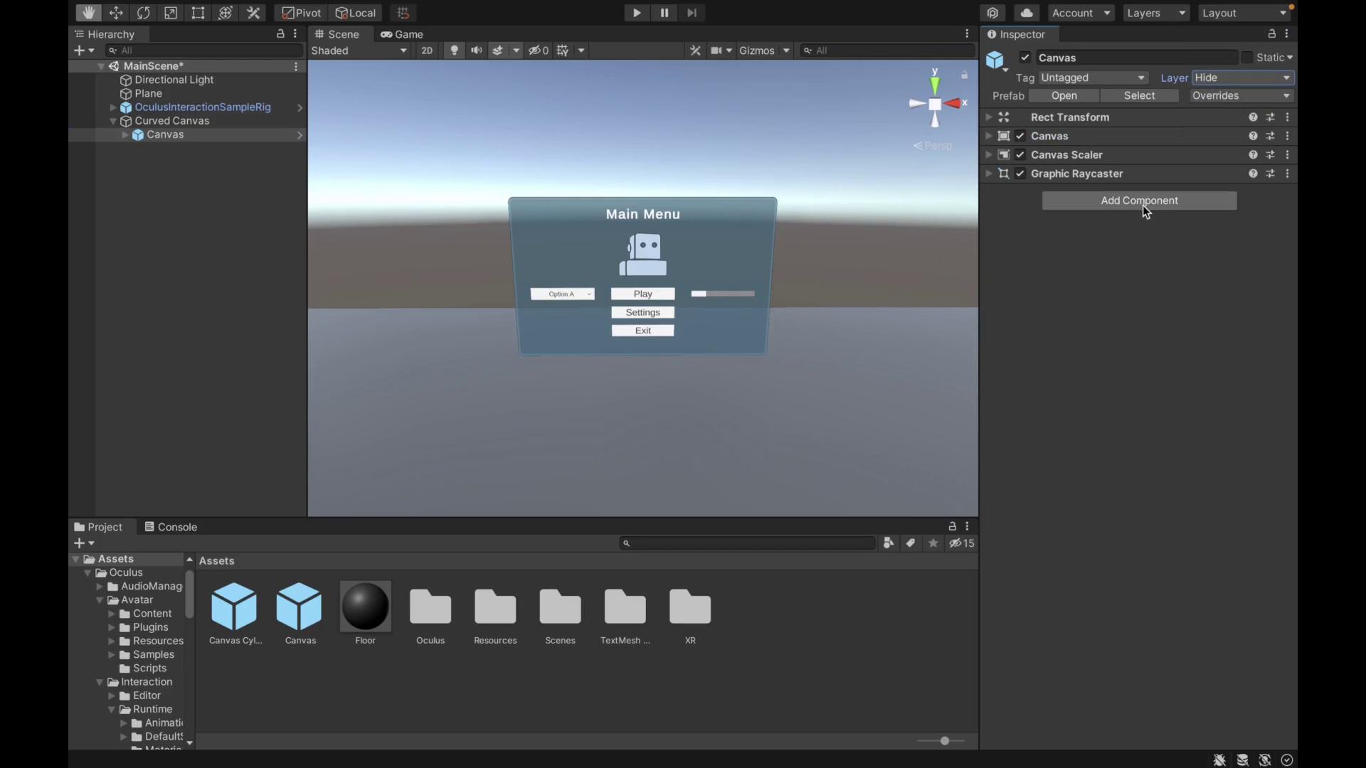
Add a Canvas Render Texture component to the Canvas.
left_click(1081, 118)
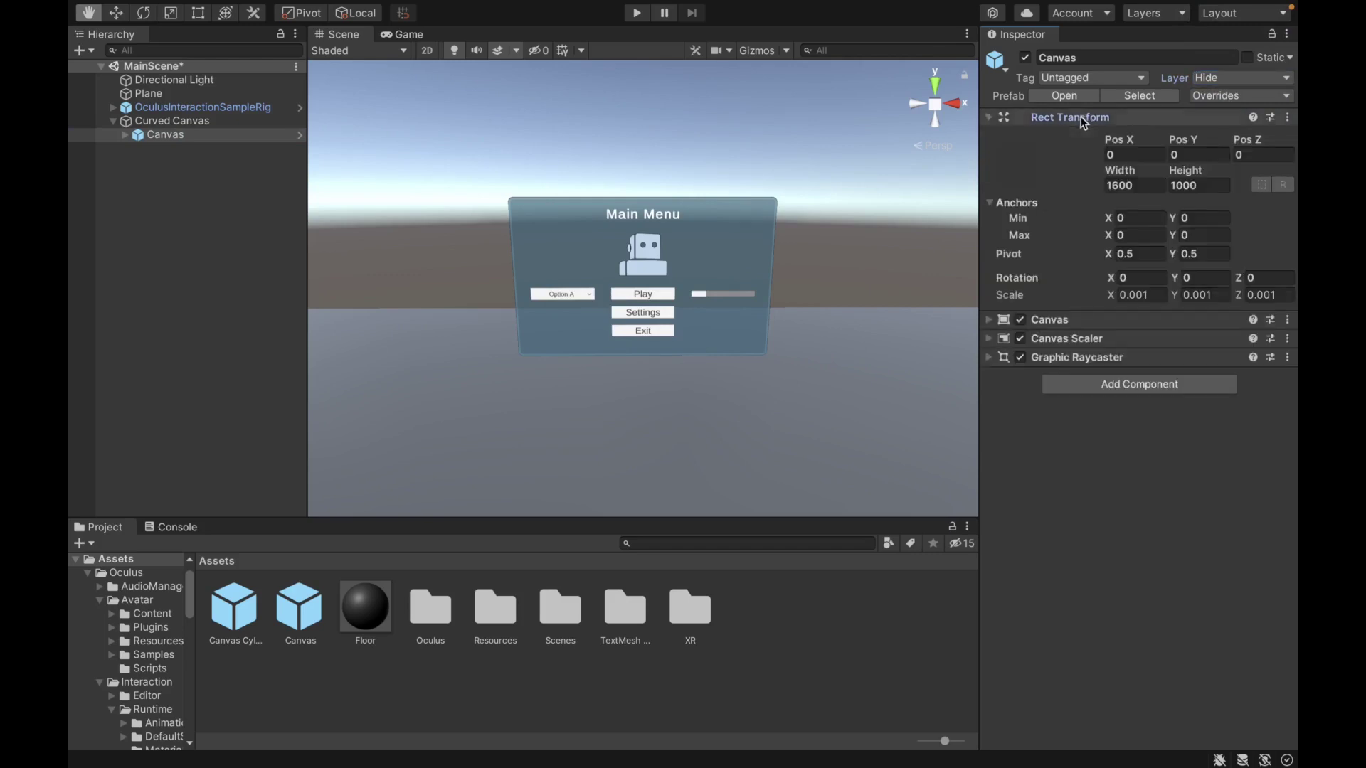
left_click(1121, 385)
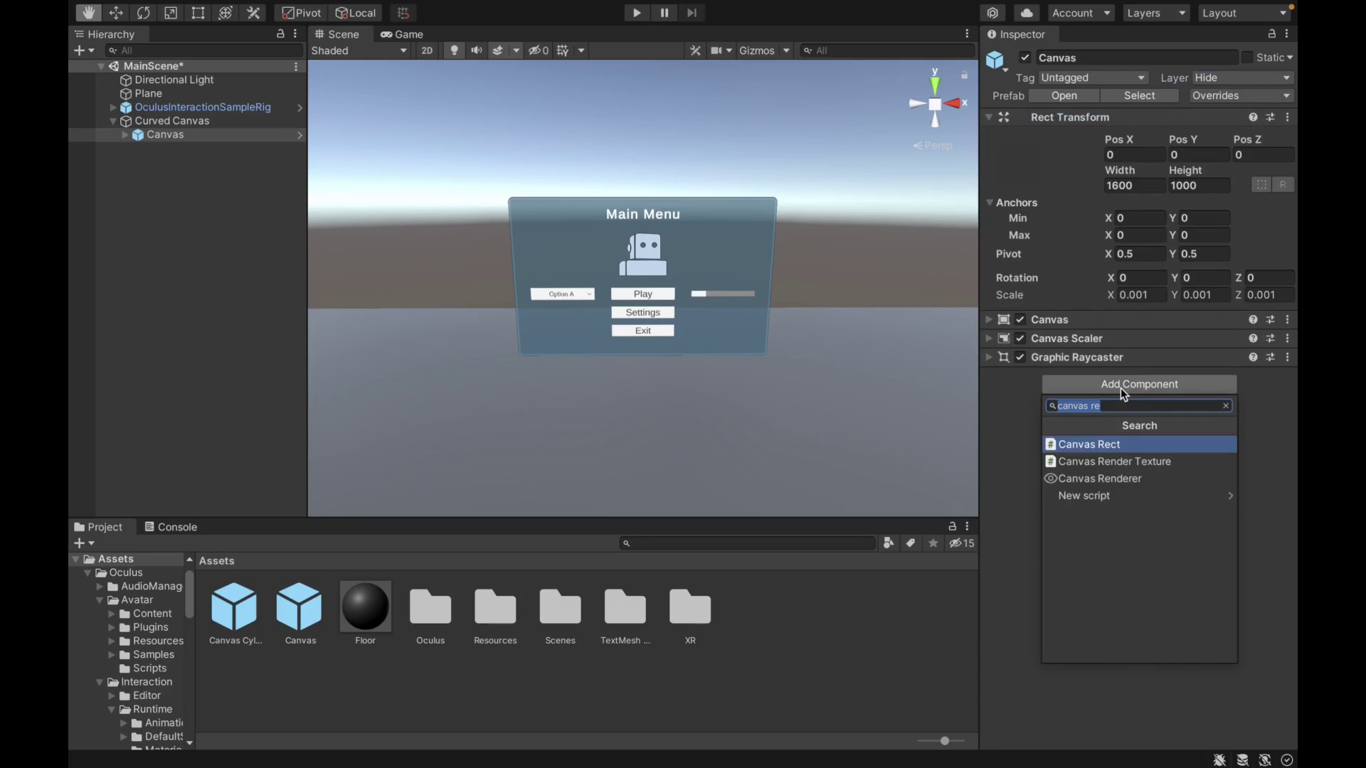
type("canvas render")
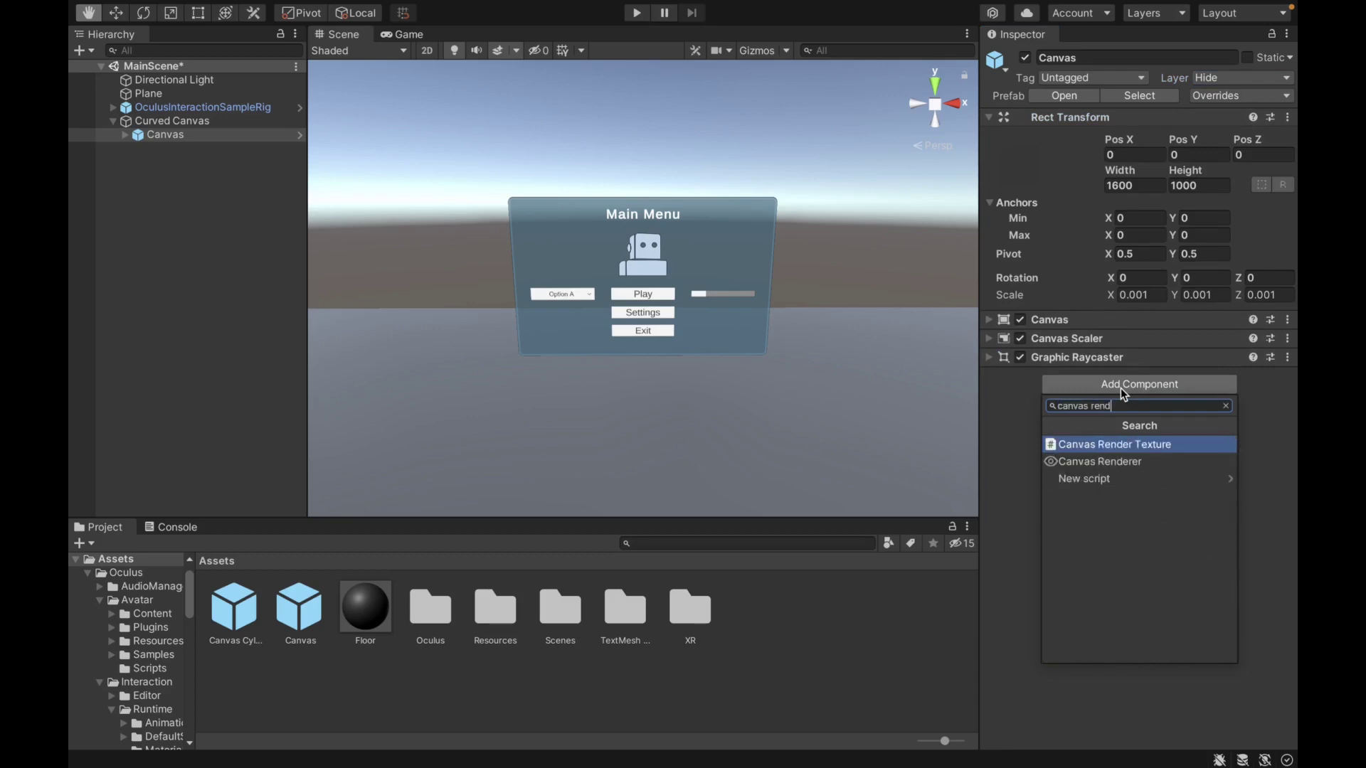
key("Return")
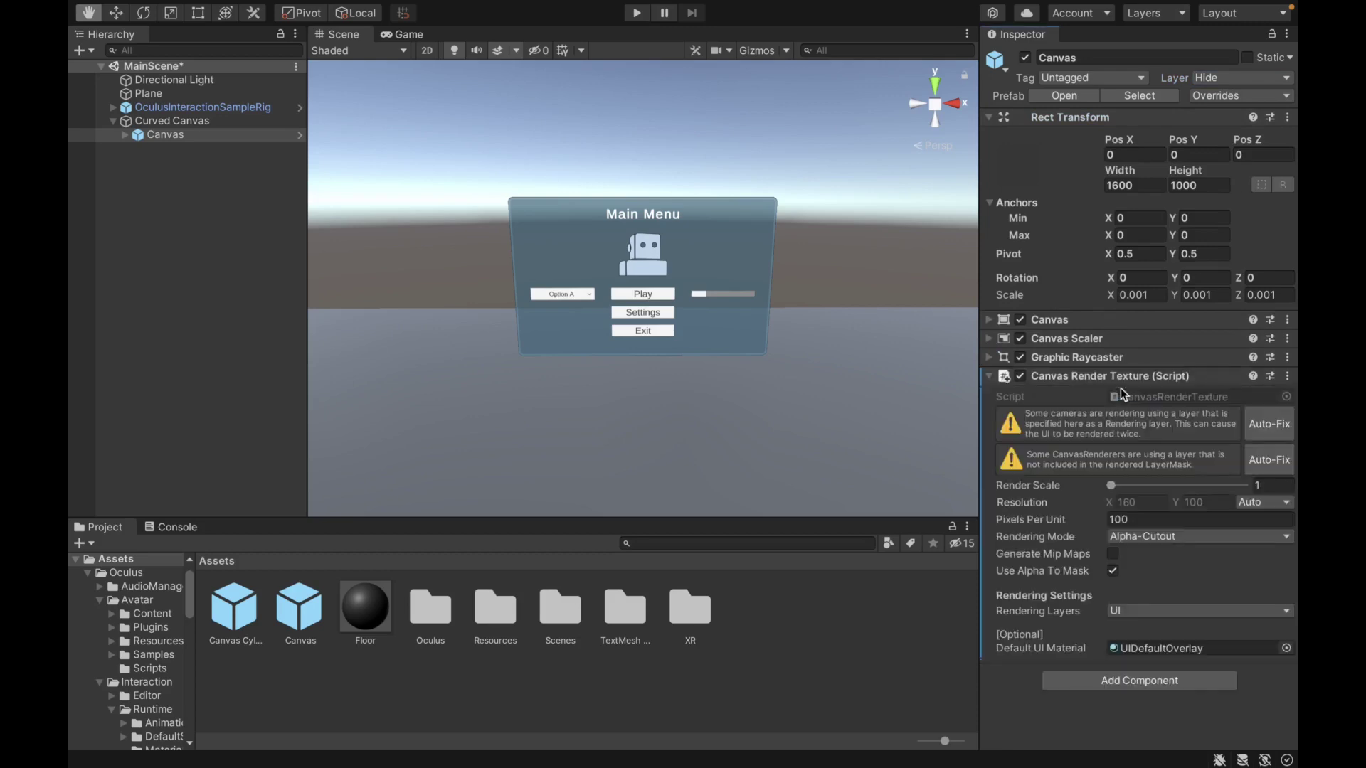
Set Rendering Layers to Hide only, Pixels Per Unit 500, enable Generate Mip Maps, and save.
left_click(1141, 613)
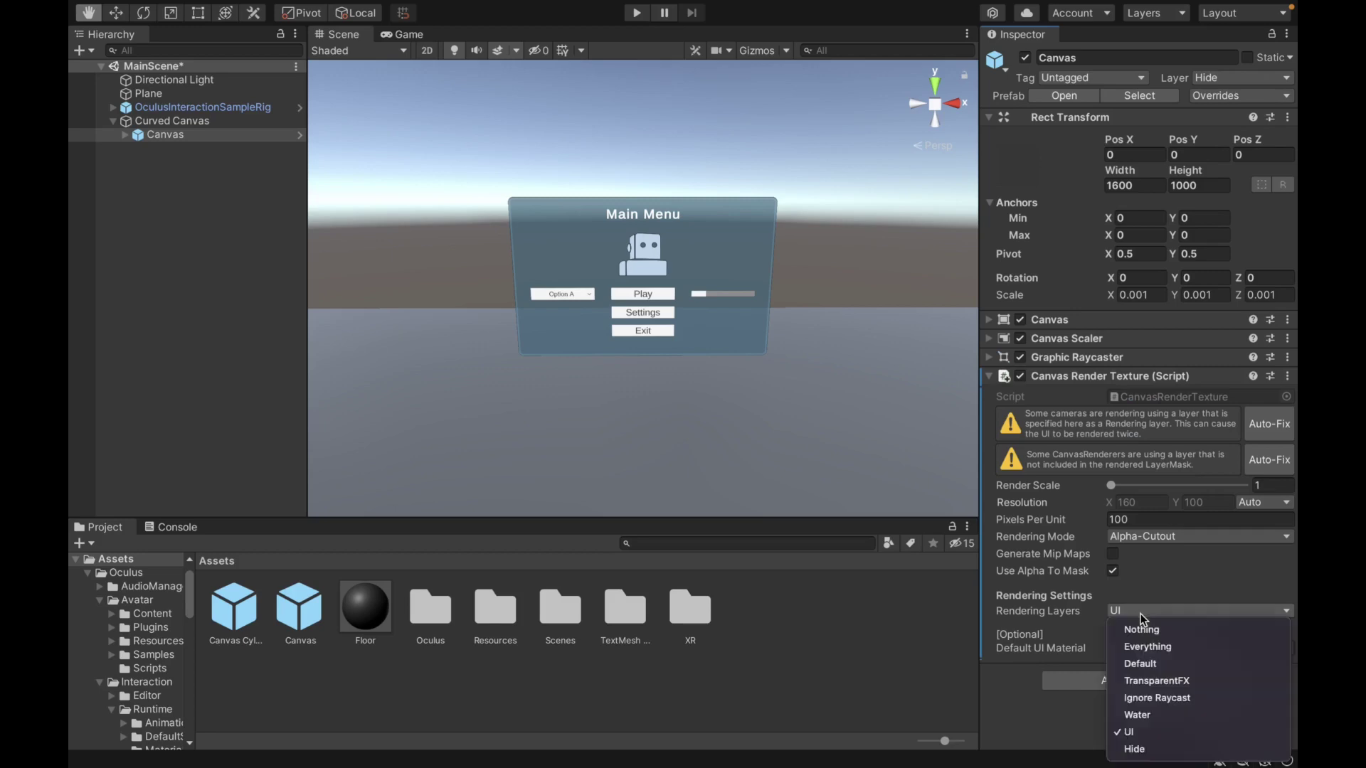
left_click(1138, 748)
left_click(1142, 575)
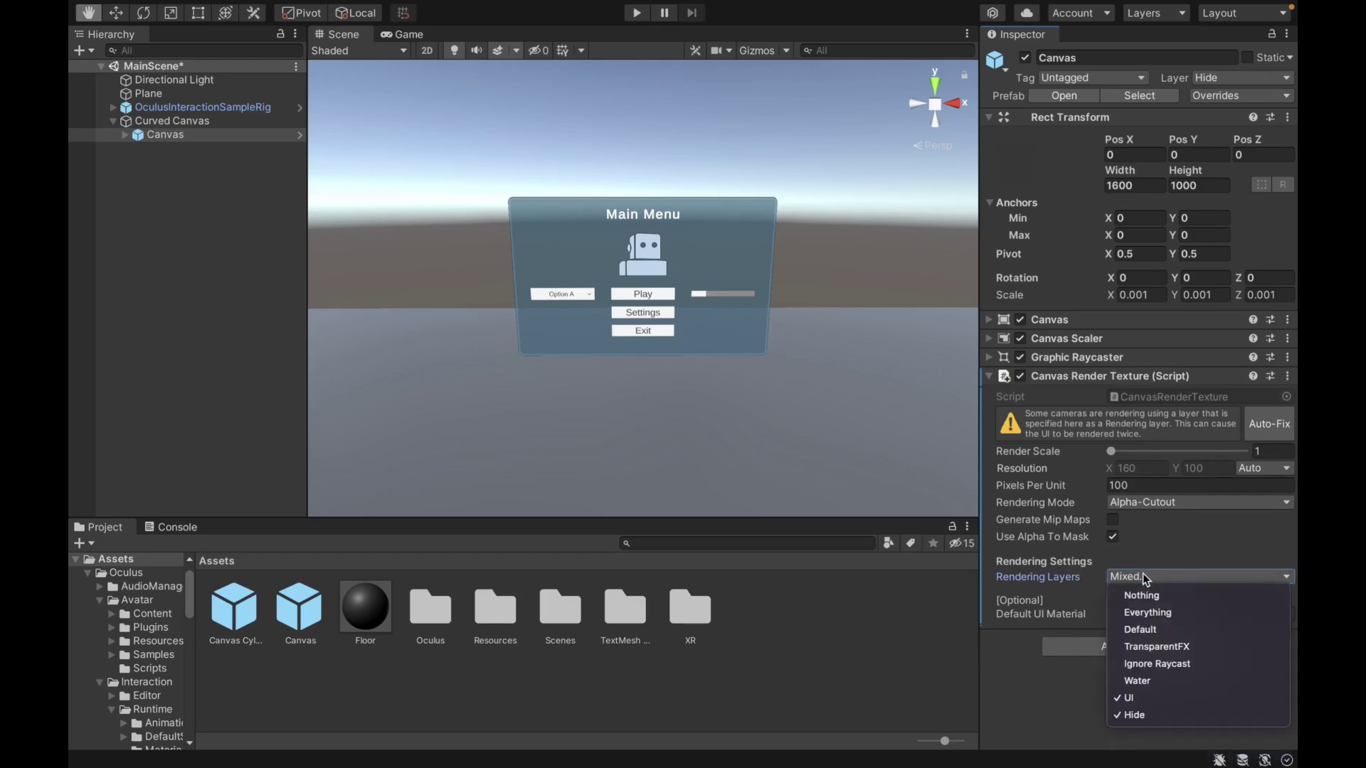
left_click(1141, 700)
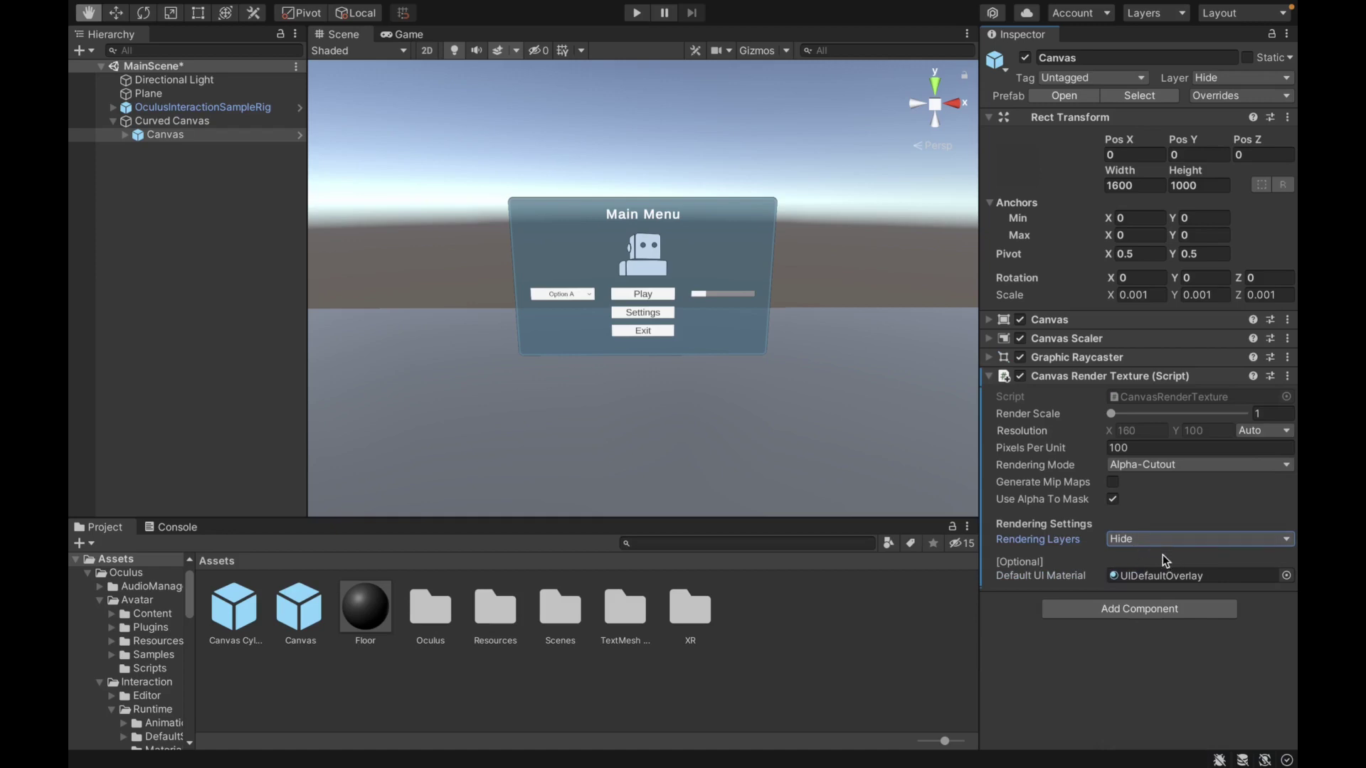
left_click(1143, 448)
type("500")
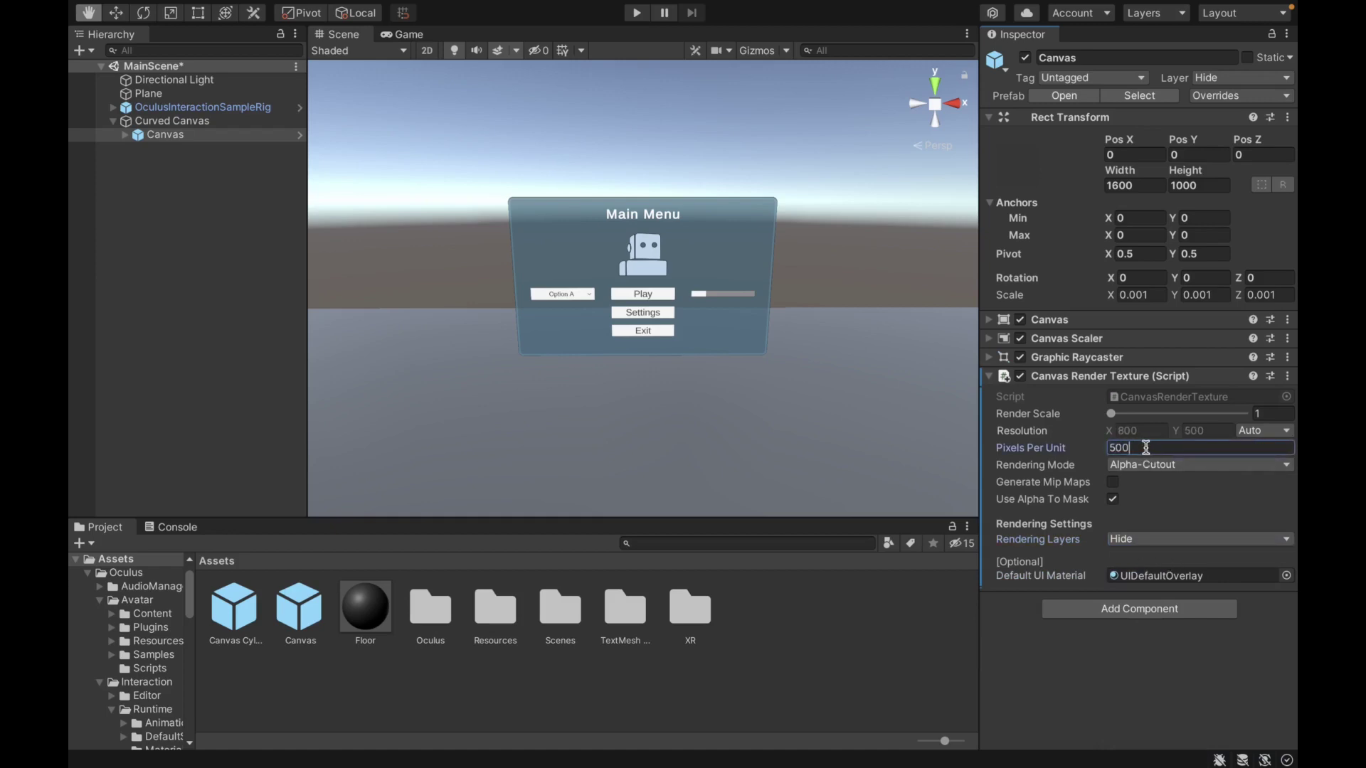
left_click(1112, 482)
key("ctrl+s")
Create an empty child 'Canvas Cylinder' under Curved Canvas and put it on the UI layer.
right_click(155, 122)
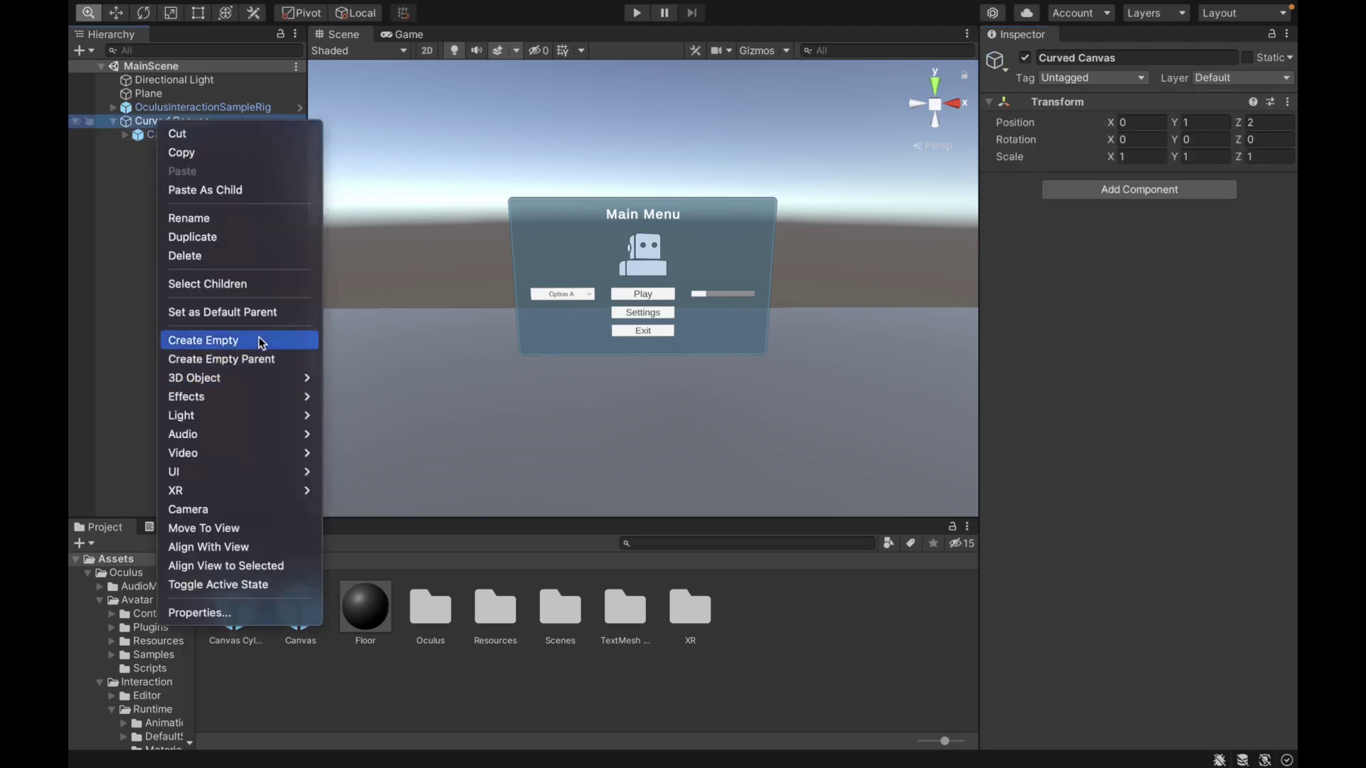
left_click(262, 340)
type("Canvas")
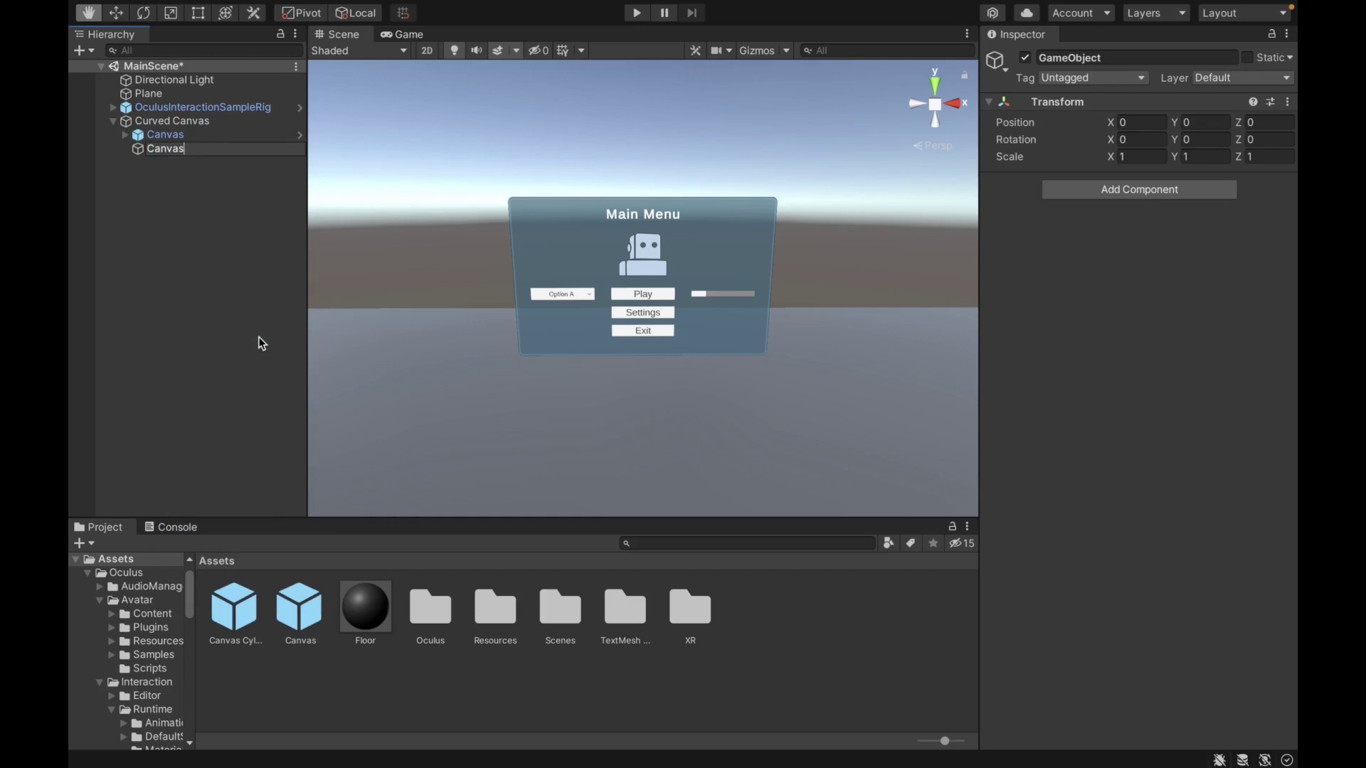
type(" Cylinder")
key("Return")
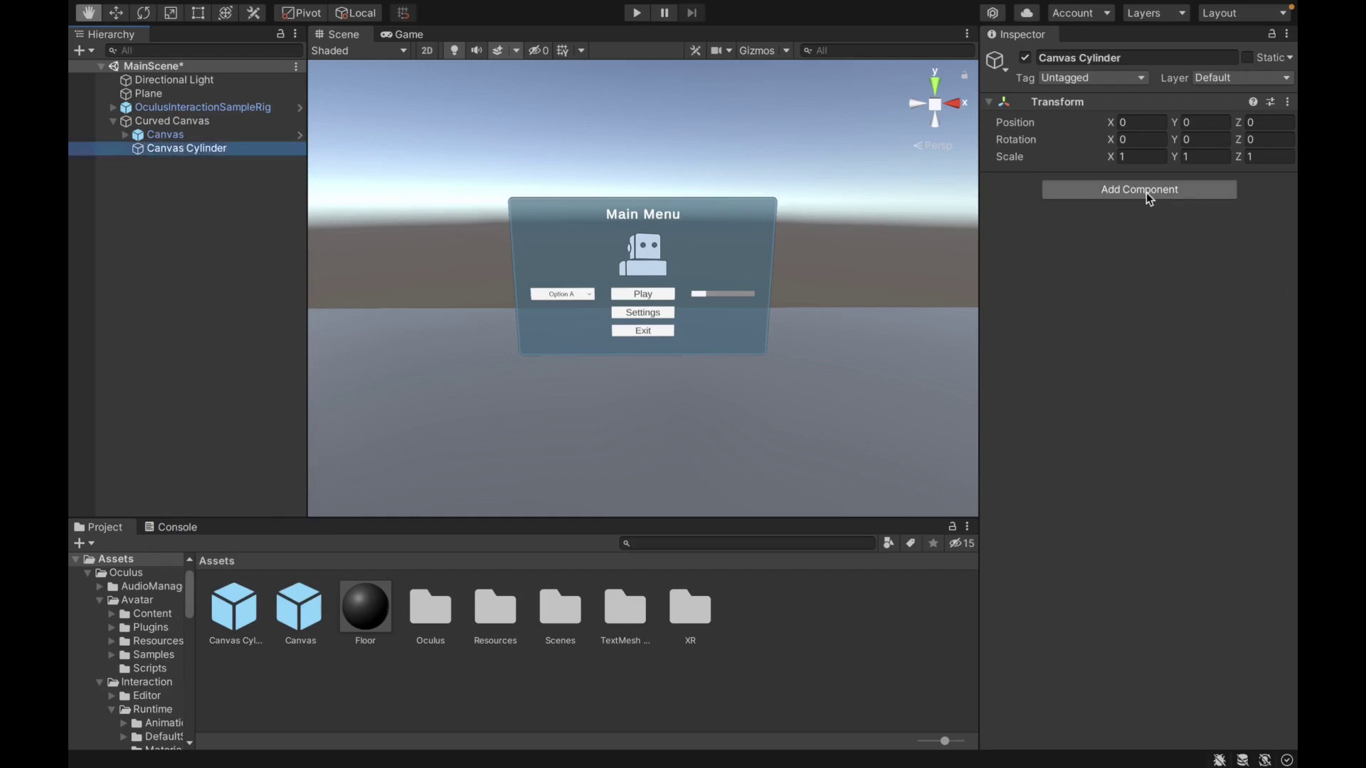
left_click(1201, 80)
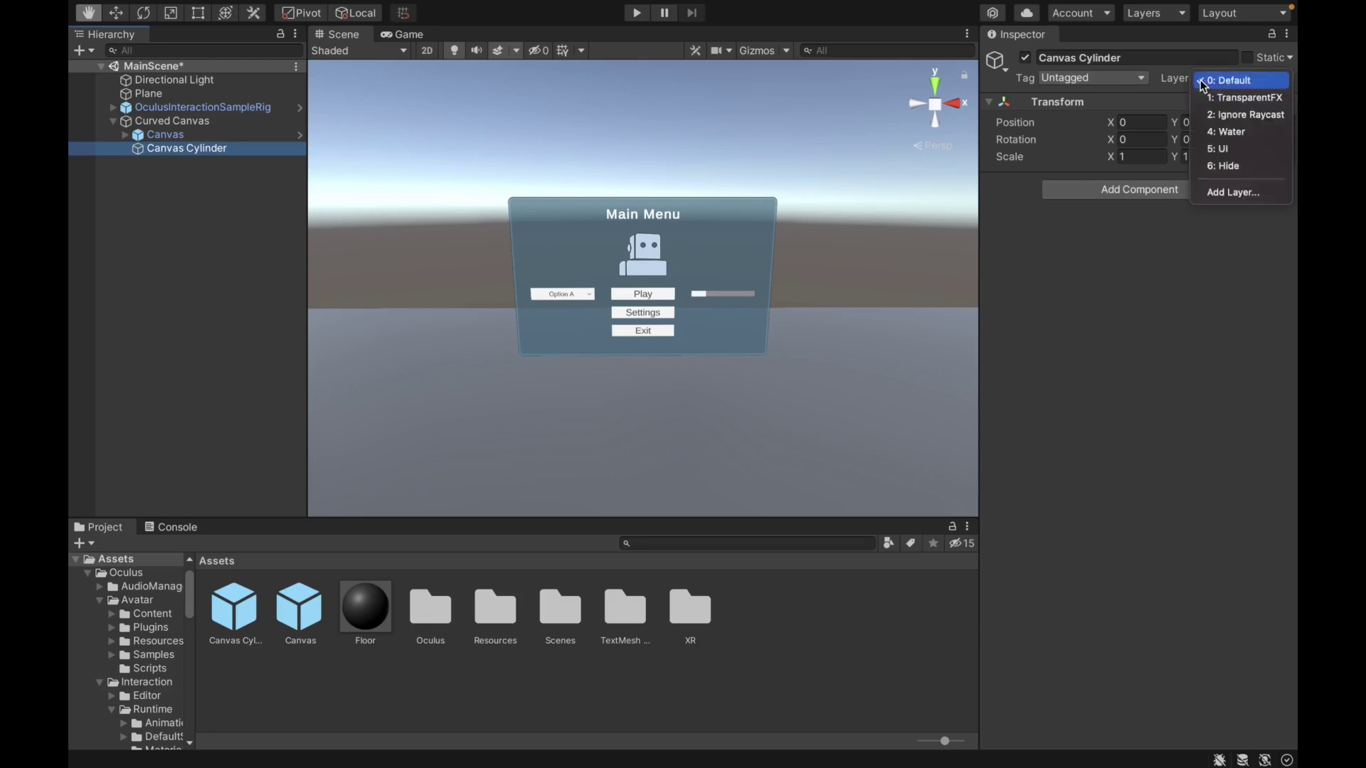
left_click(1218, 149)
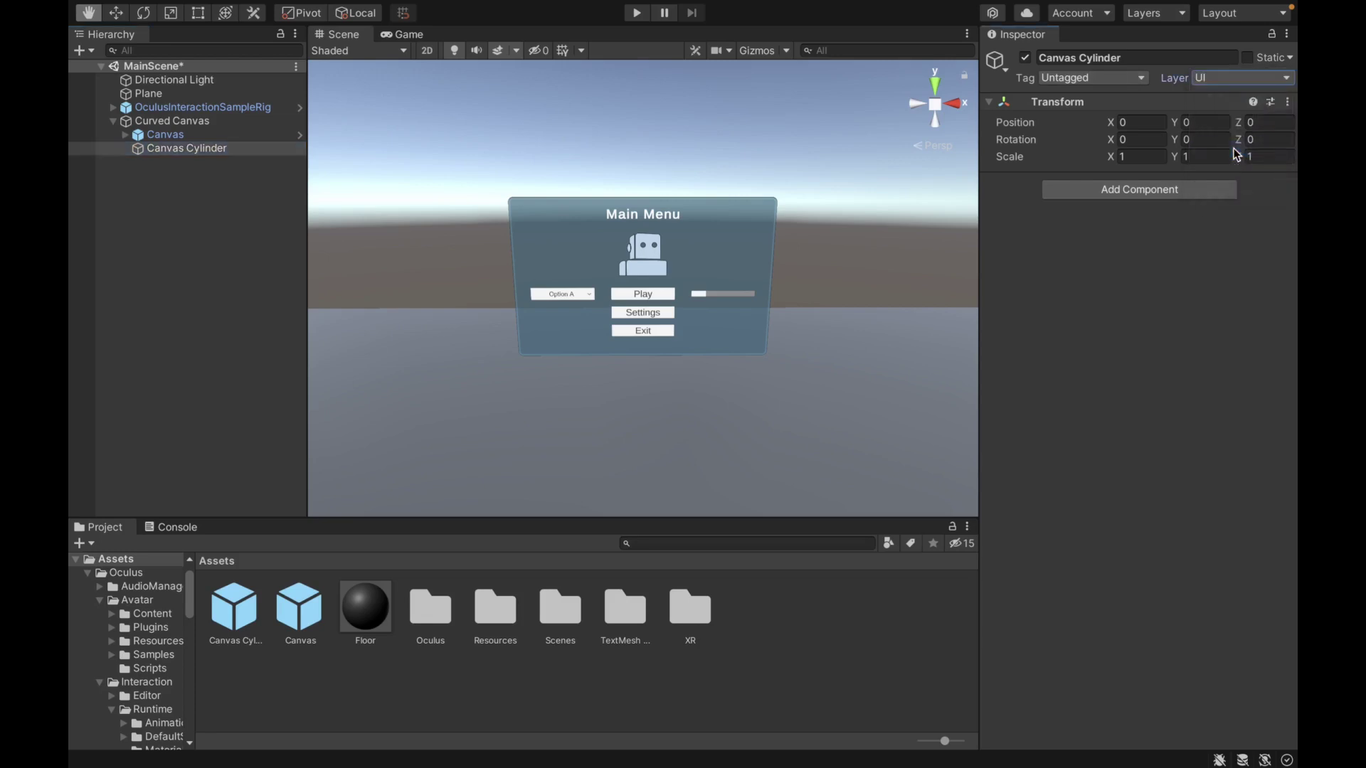
Add a Mesh Collider and Canvas Cylinder script, linking the Canvas and Mesh Collider into its fields.
left_click(1159, 188)
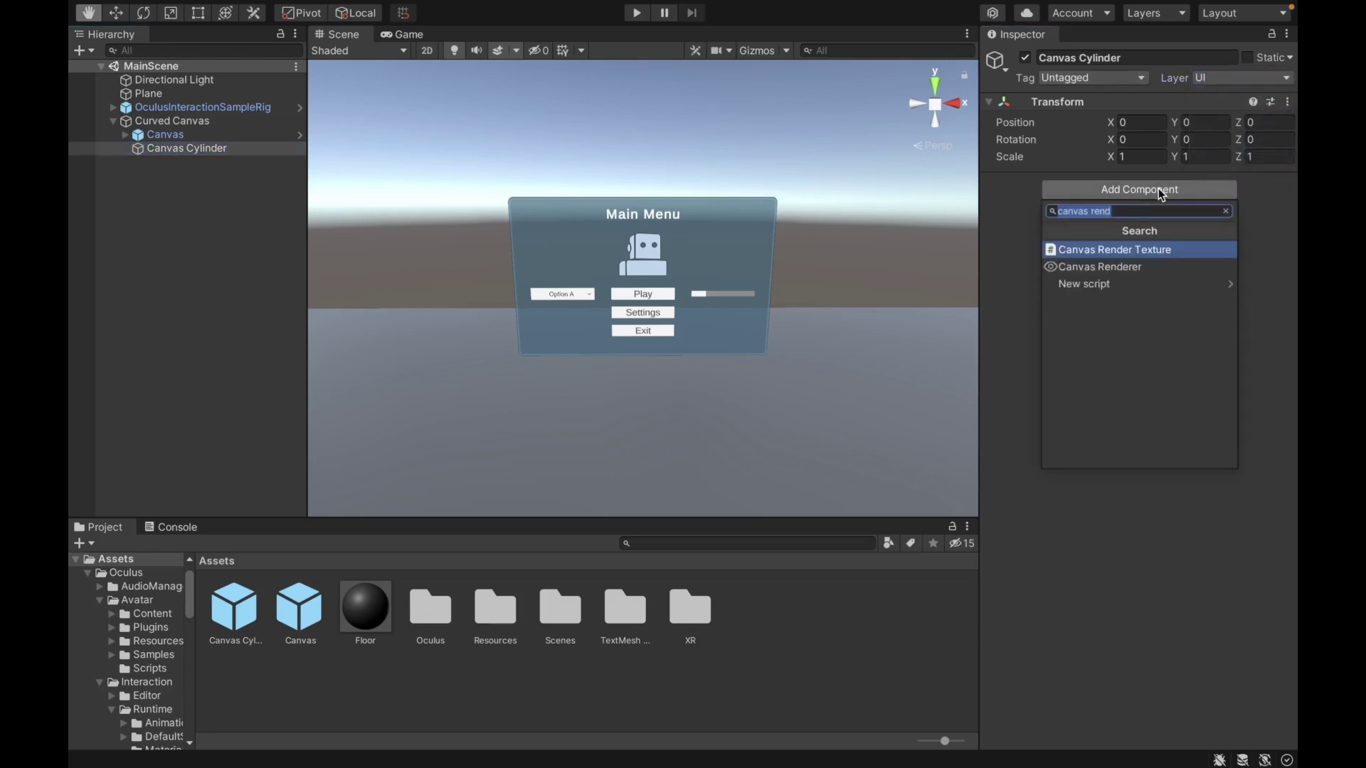
type("mesh")
key("Return")
left_click(1118, 209)
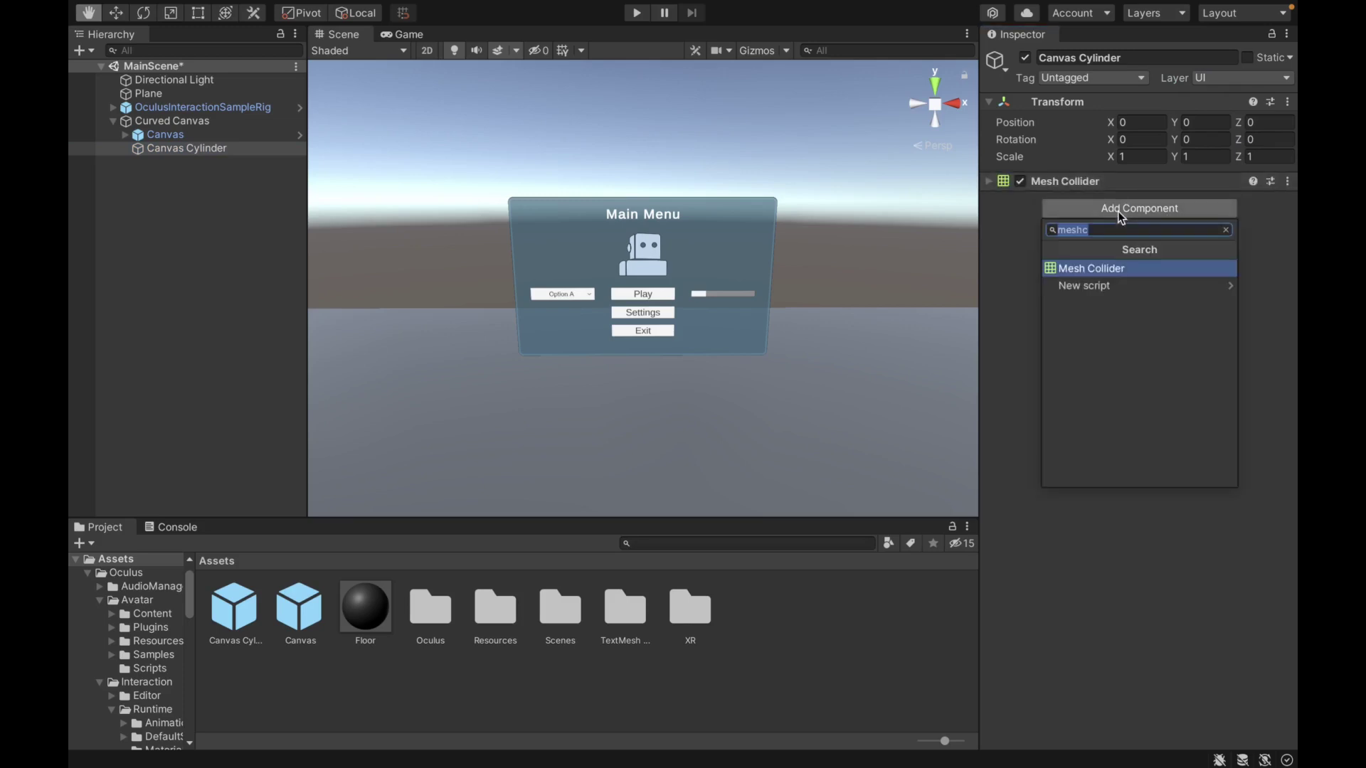
type("canvas")
key("Down")
key("Return")
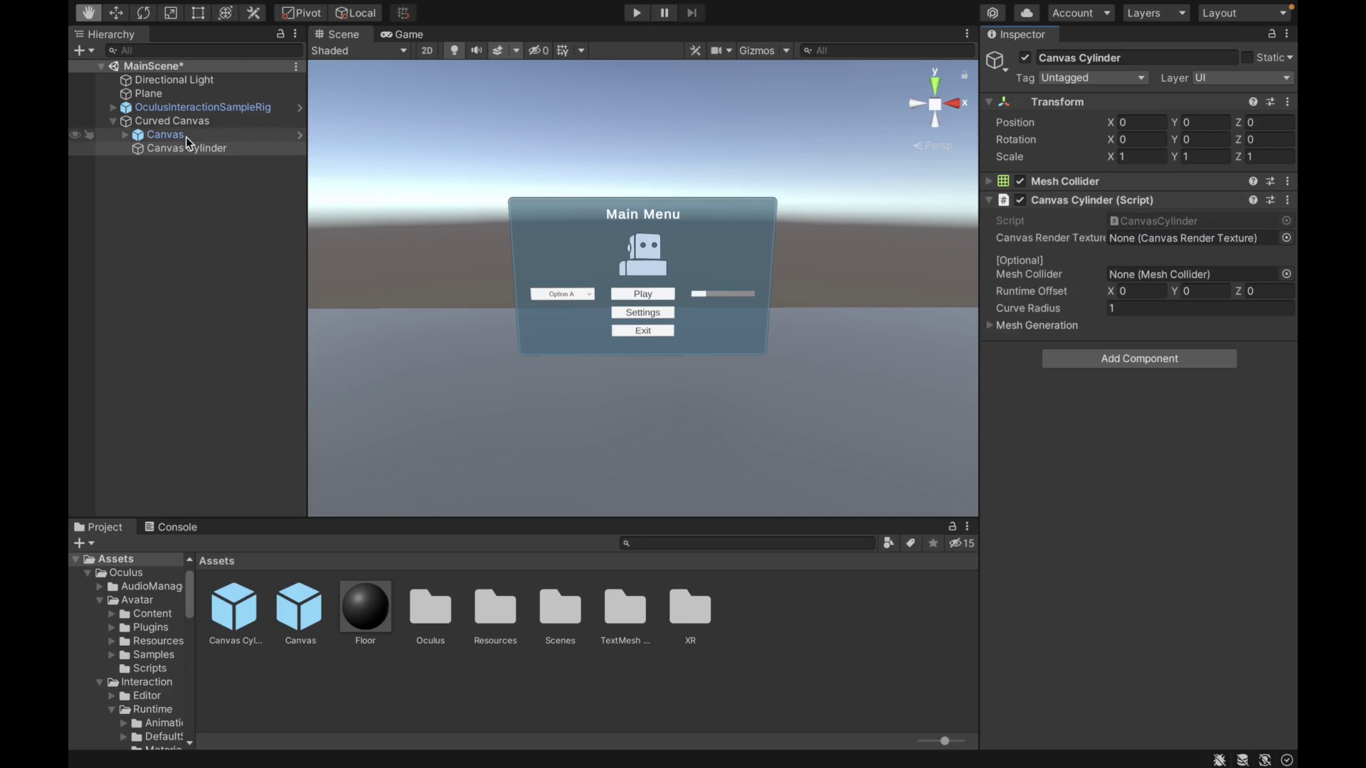
left_click_drag(186, 136, 1141, 241)
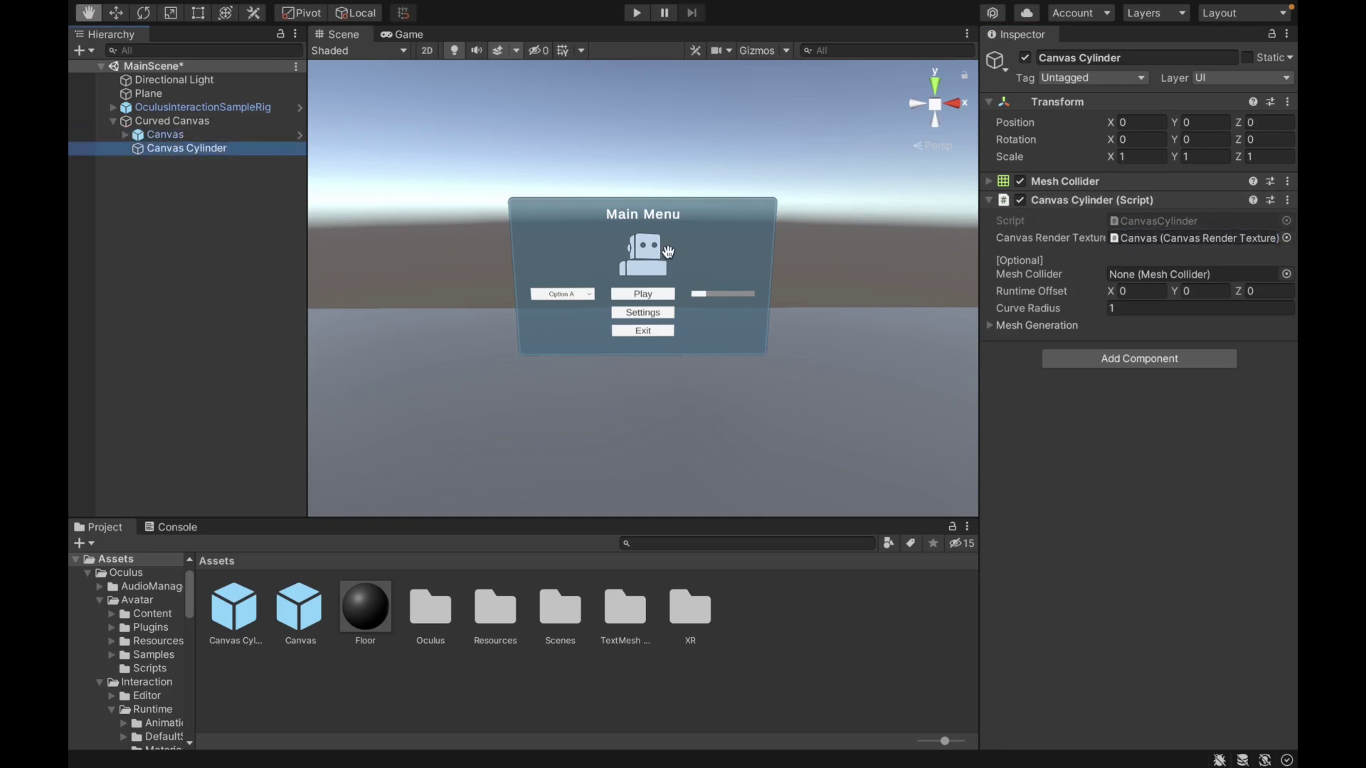
left_click(1089, 181)
left_click_drag(1090, 180, 1133, 271)
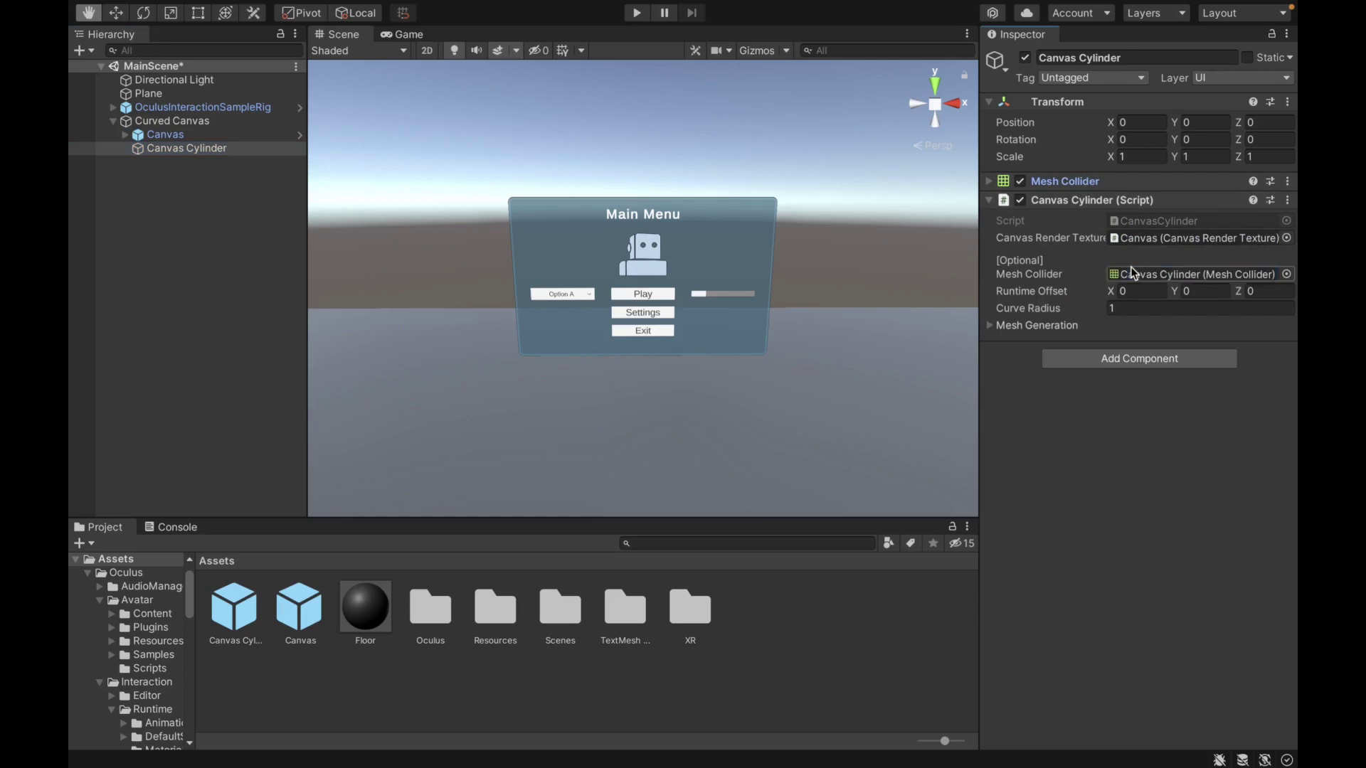
Add a Canvas component to Canvas Cylinder.
left_click(1040, 202)
left_click(1086, 227)
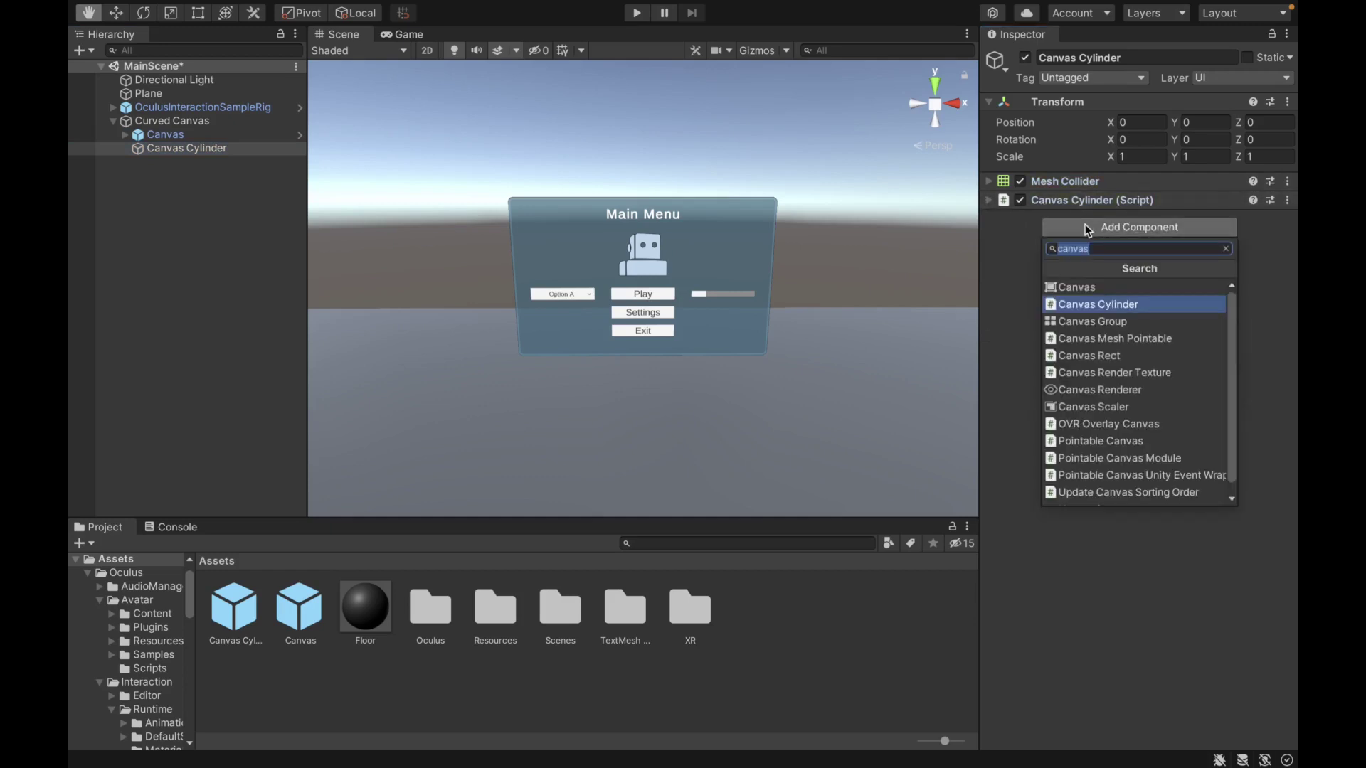
type("canva")
key("Return")
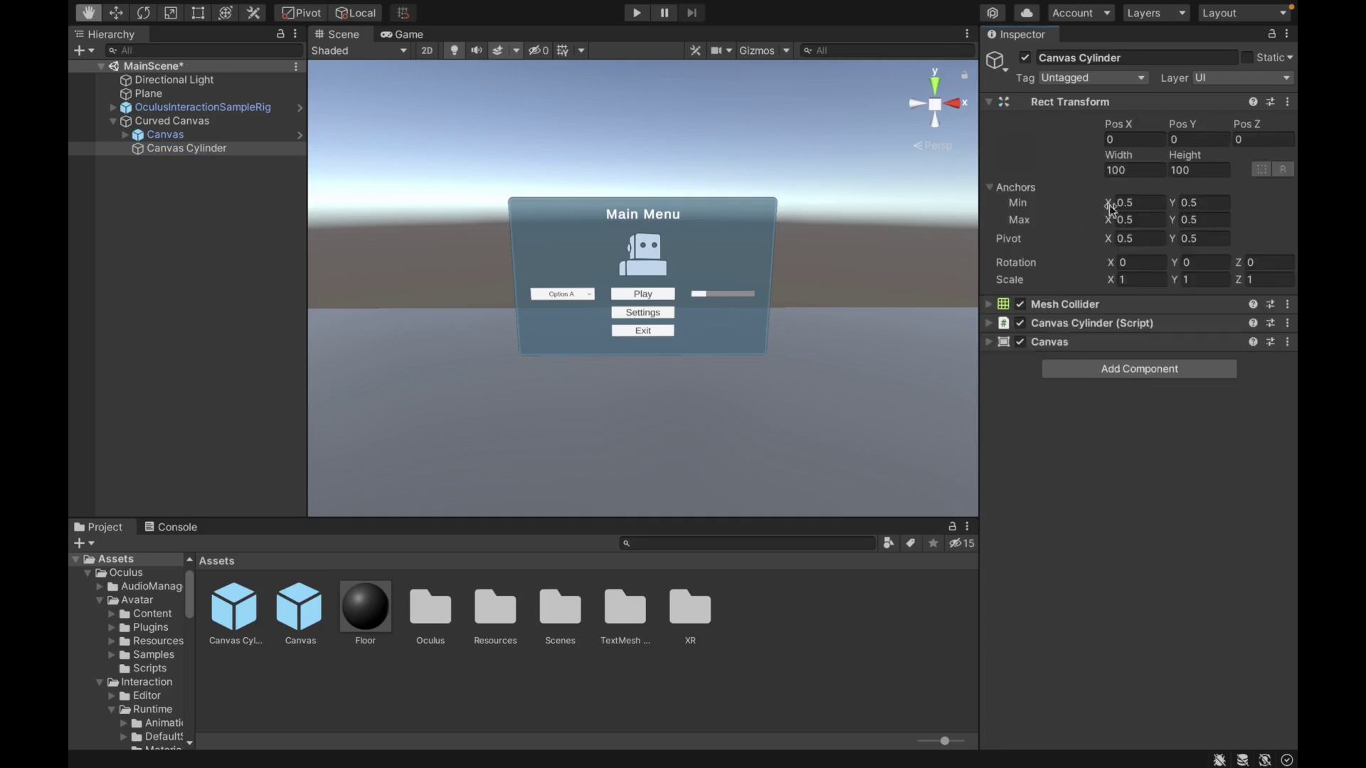
left_click(1060, 102)
left_click(1071, 154)
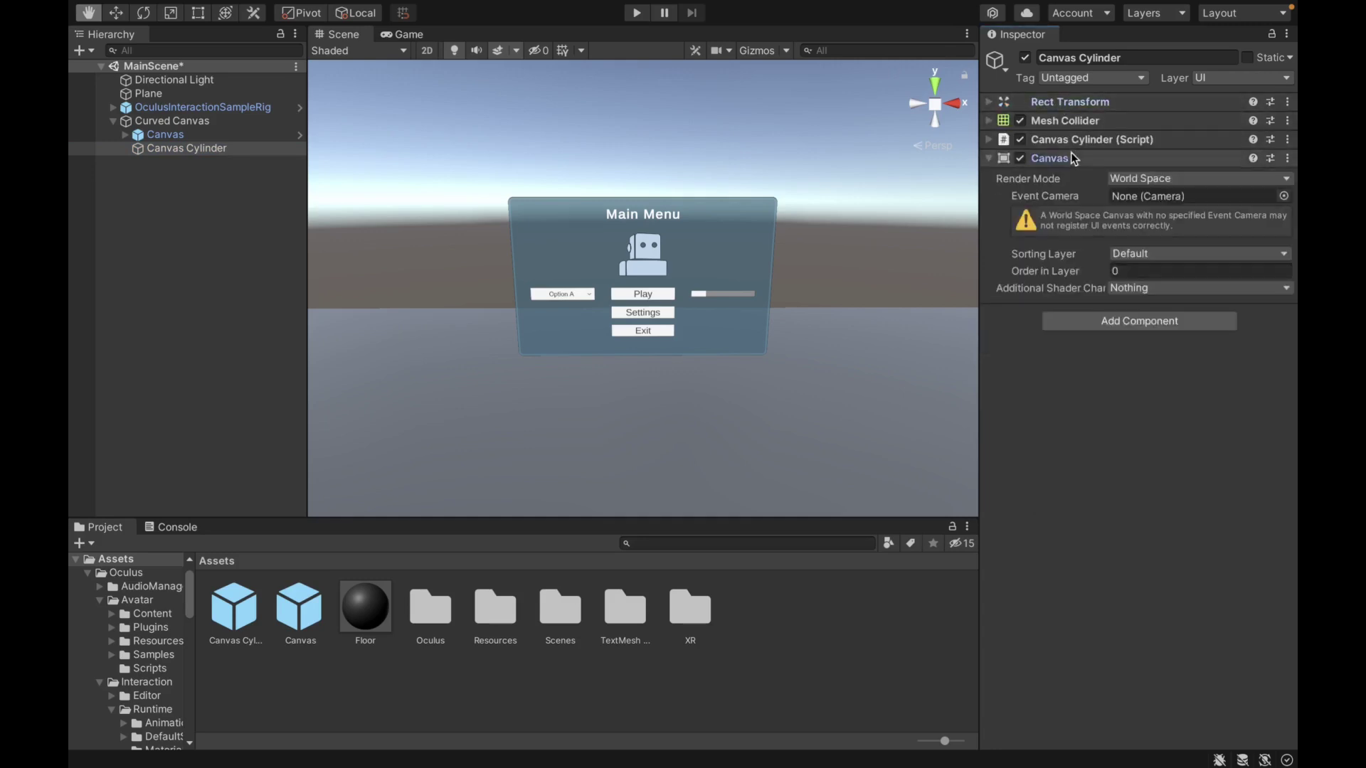
left_click(1069, 154)
Add a Ray Interactable and set its Collider to the object's Mesh Collider.
left_click(1069, 182)
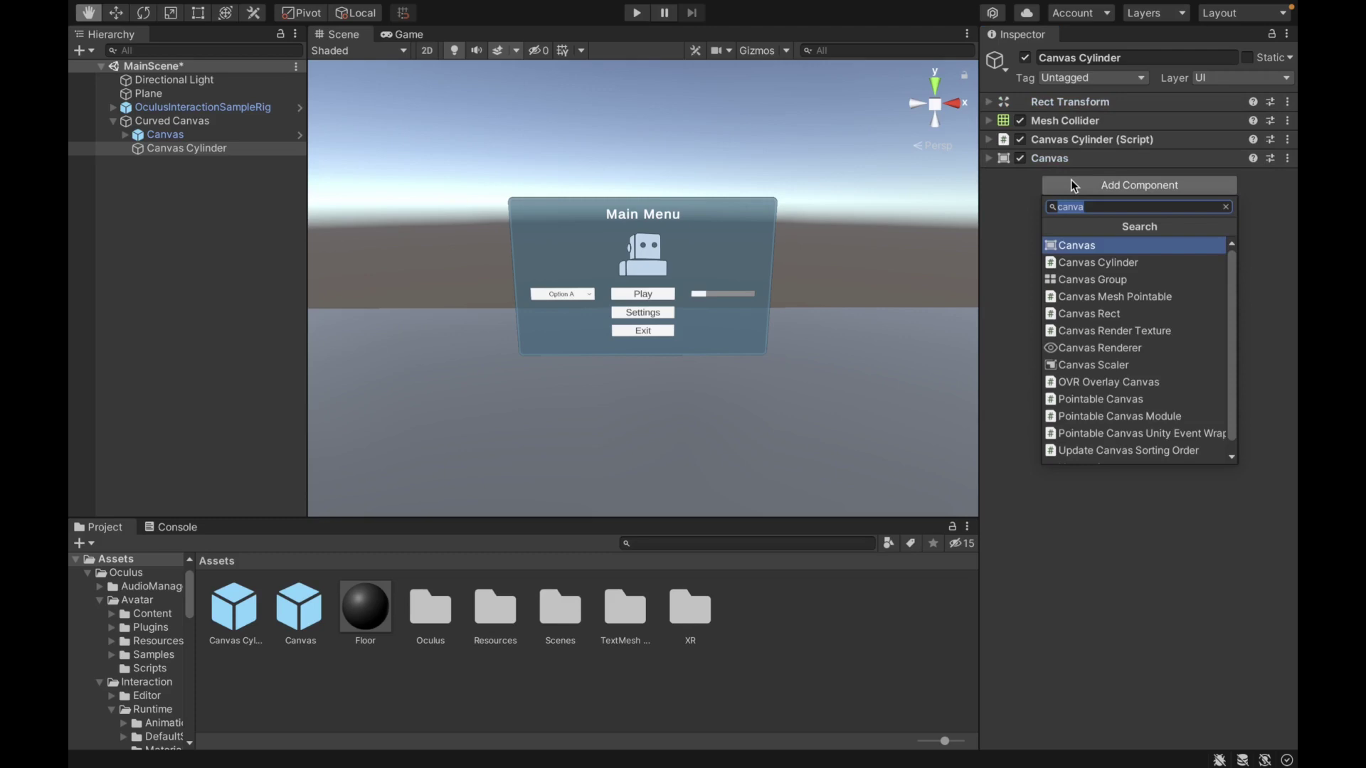
type("ray in")
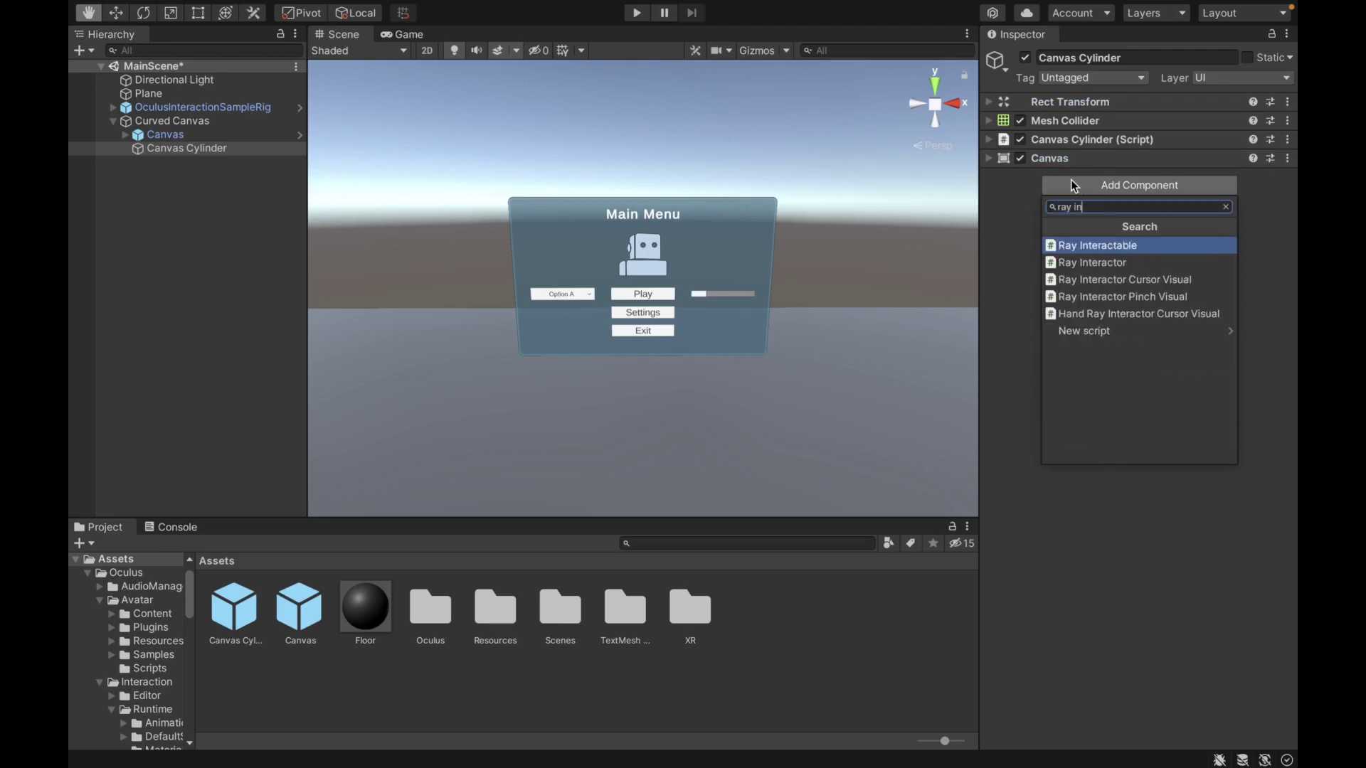
key("Return")
left_click(1070, 177)
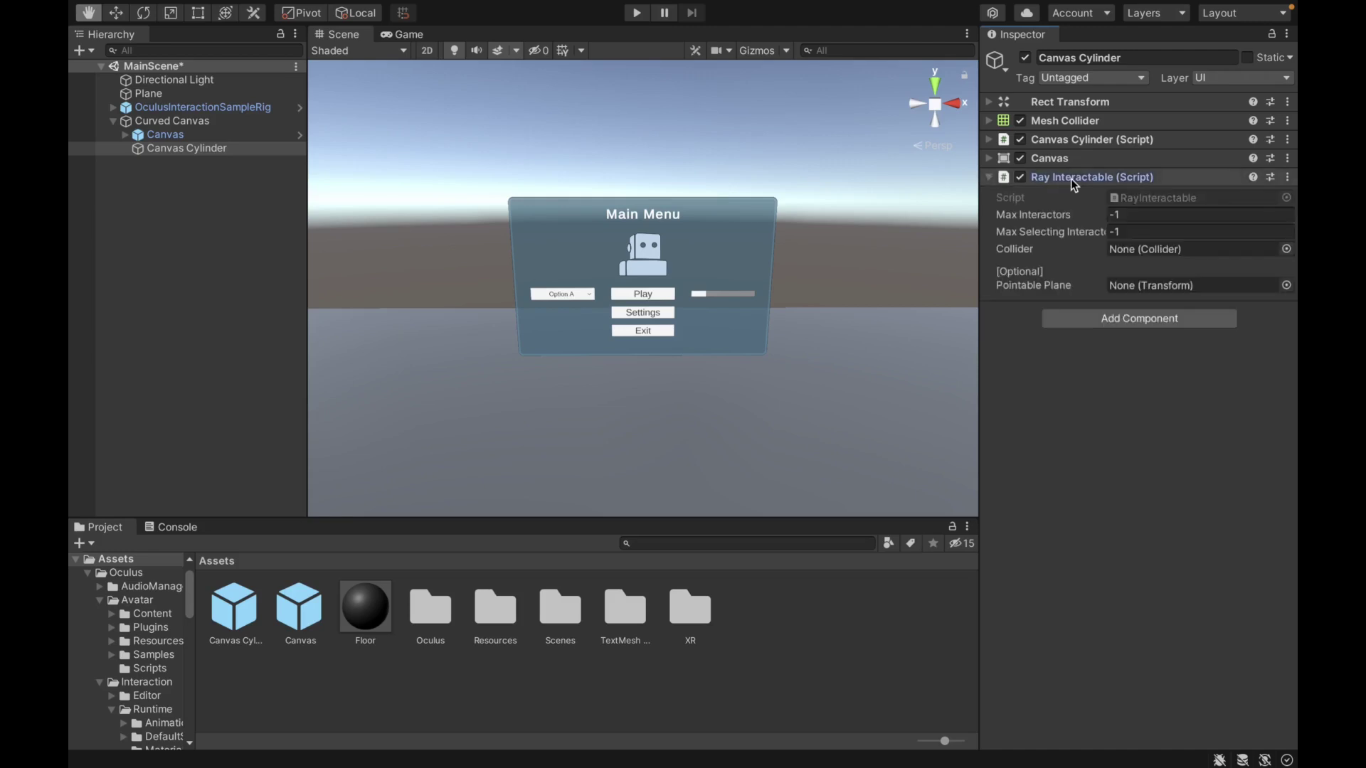
left_click_drag(1077, 121, 1133, 377)
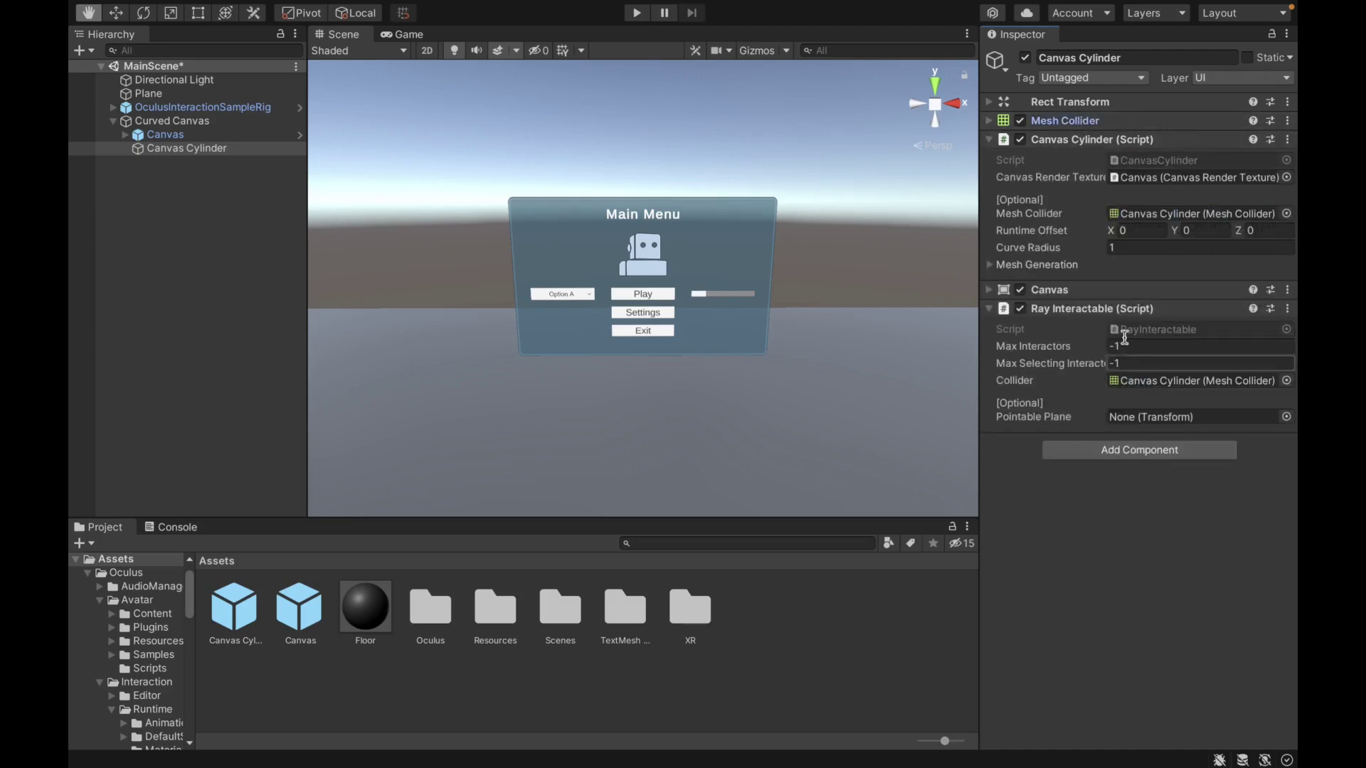
left_click(1077, 139)
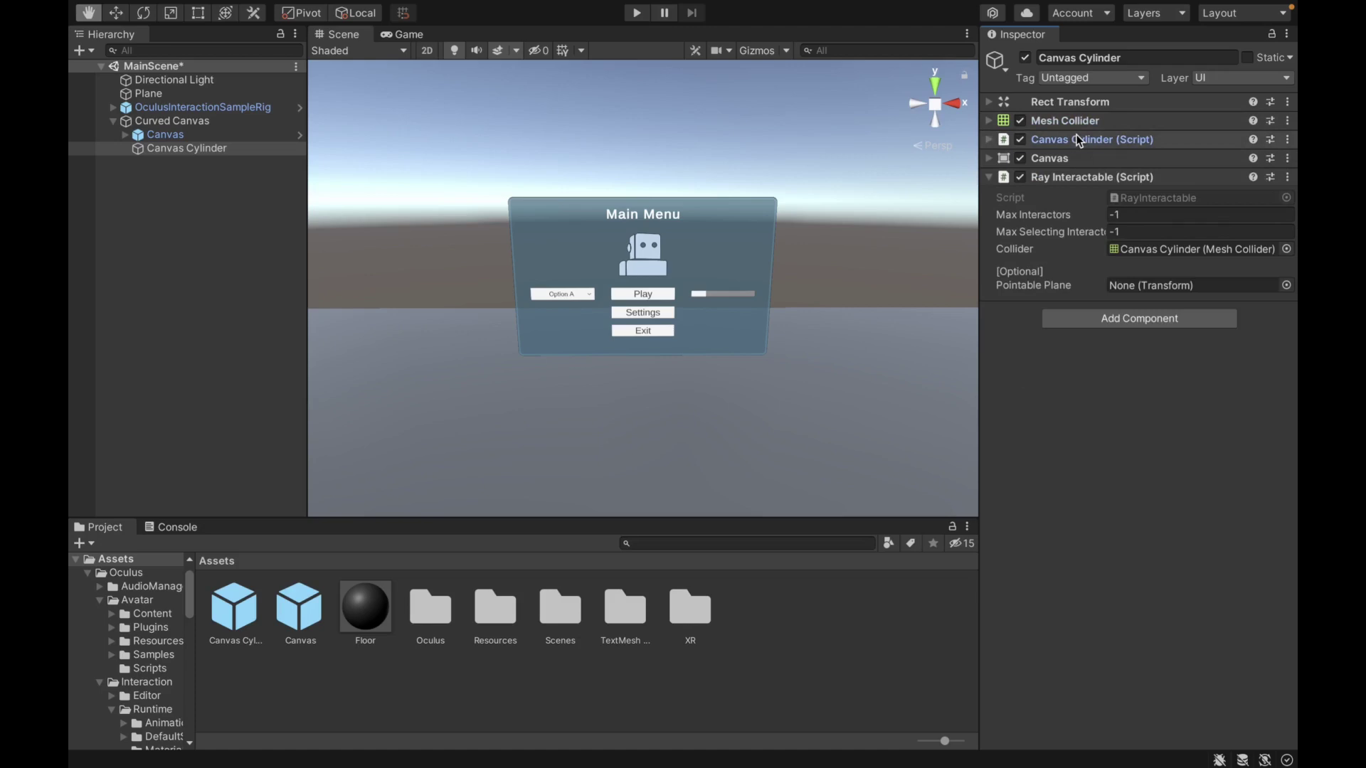
Add a Pointable Canvas component to Canvas Cylinder.
left_click(1060, 177)
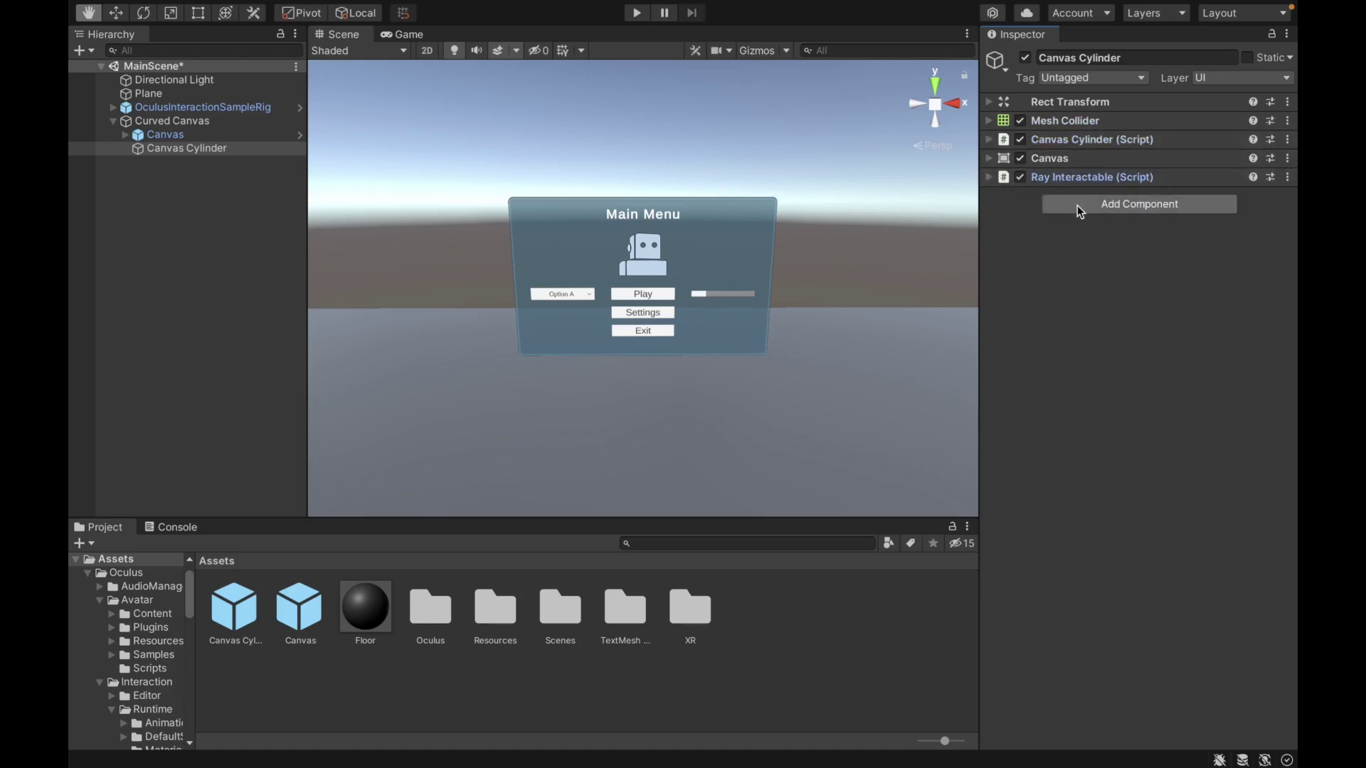
left_click(1077, 205)
type("pointable can")
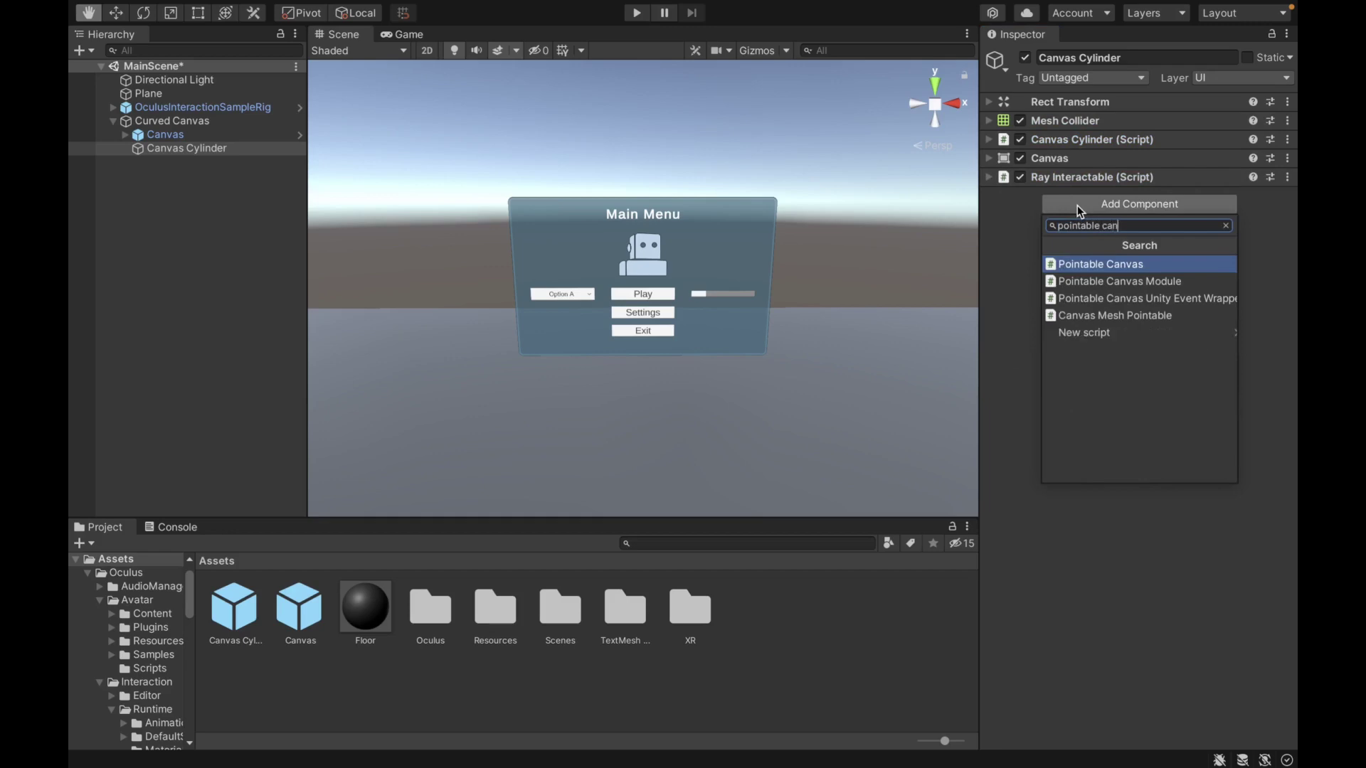
key("Return")
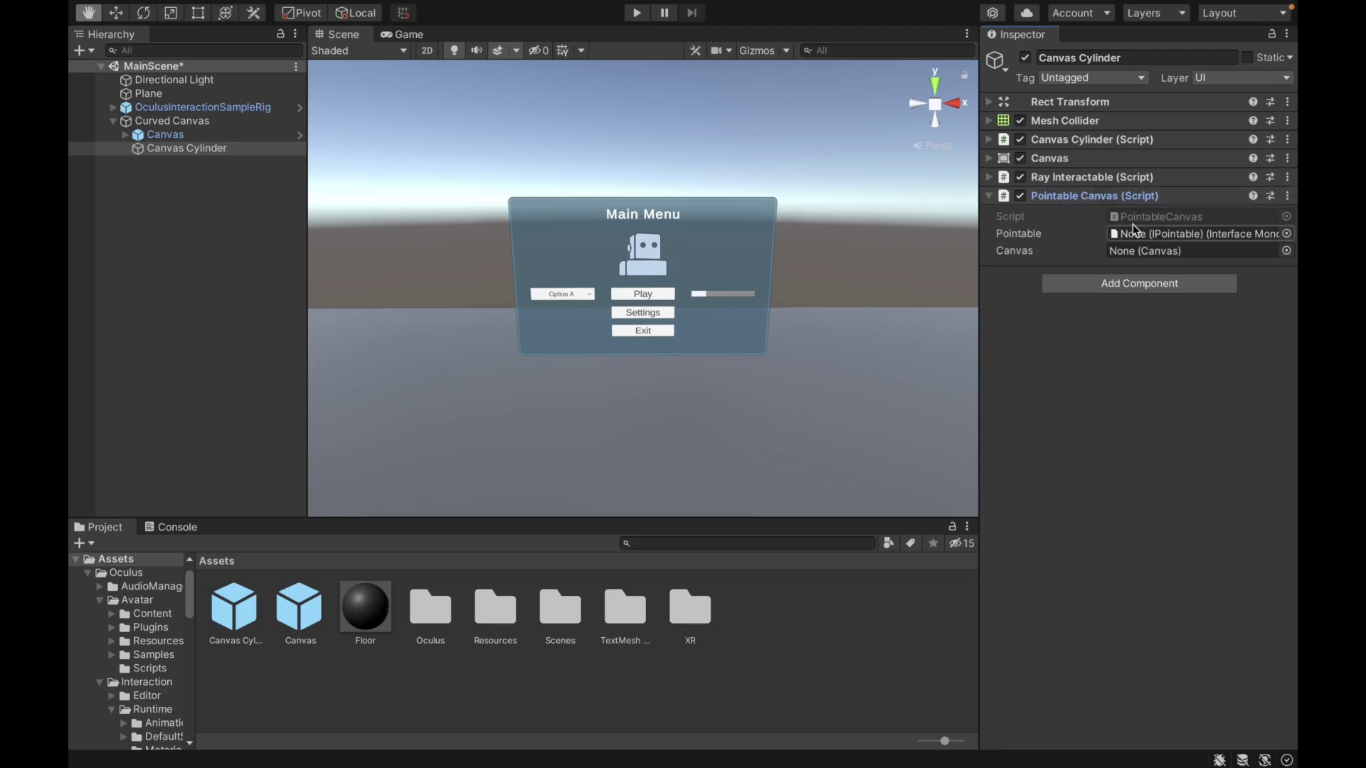
Set Pointable to the Ray Interactable and Canvas to the hierarchy Canvas, then collapse the components.
left_click(1086, 178)
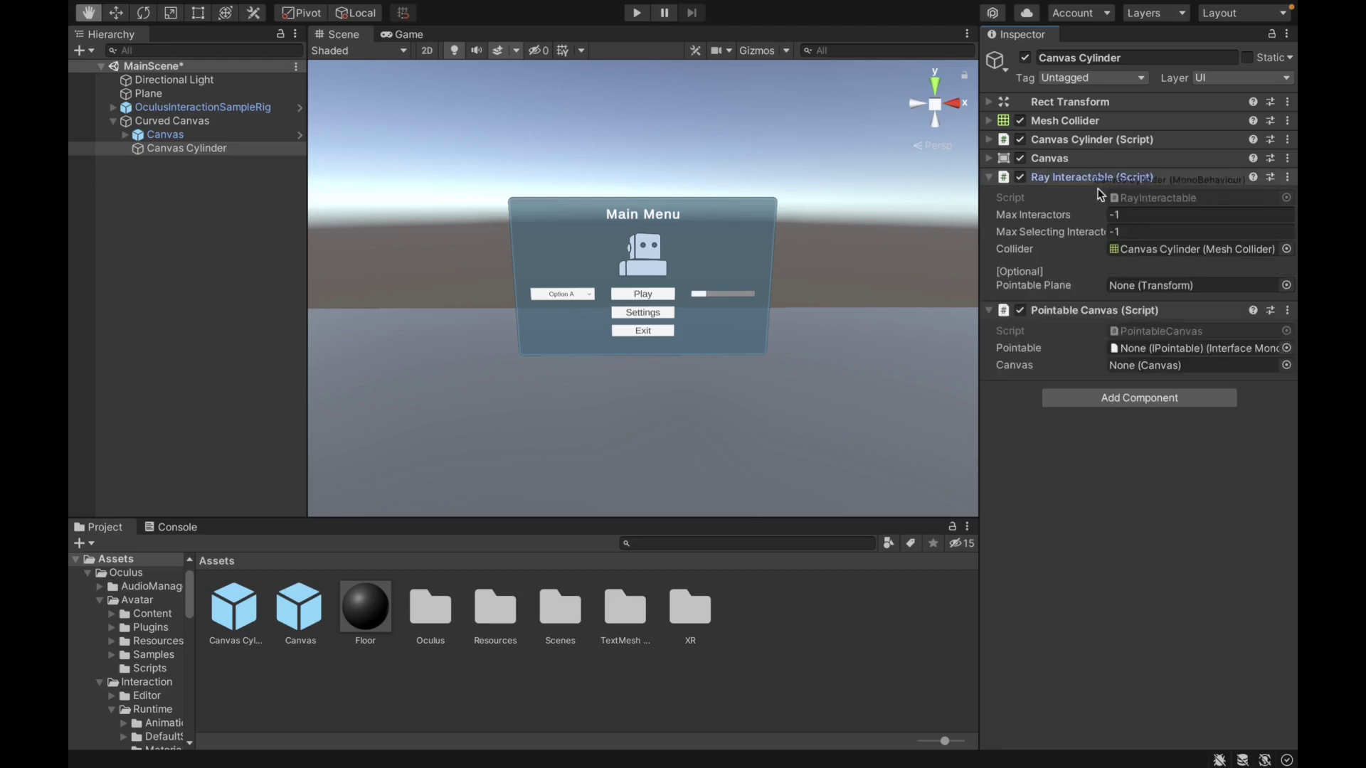
left_click_drag(1100, 194, 1160, 351)
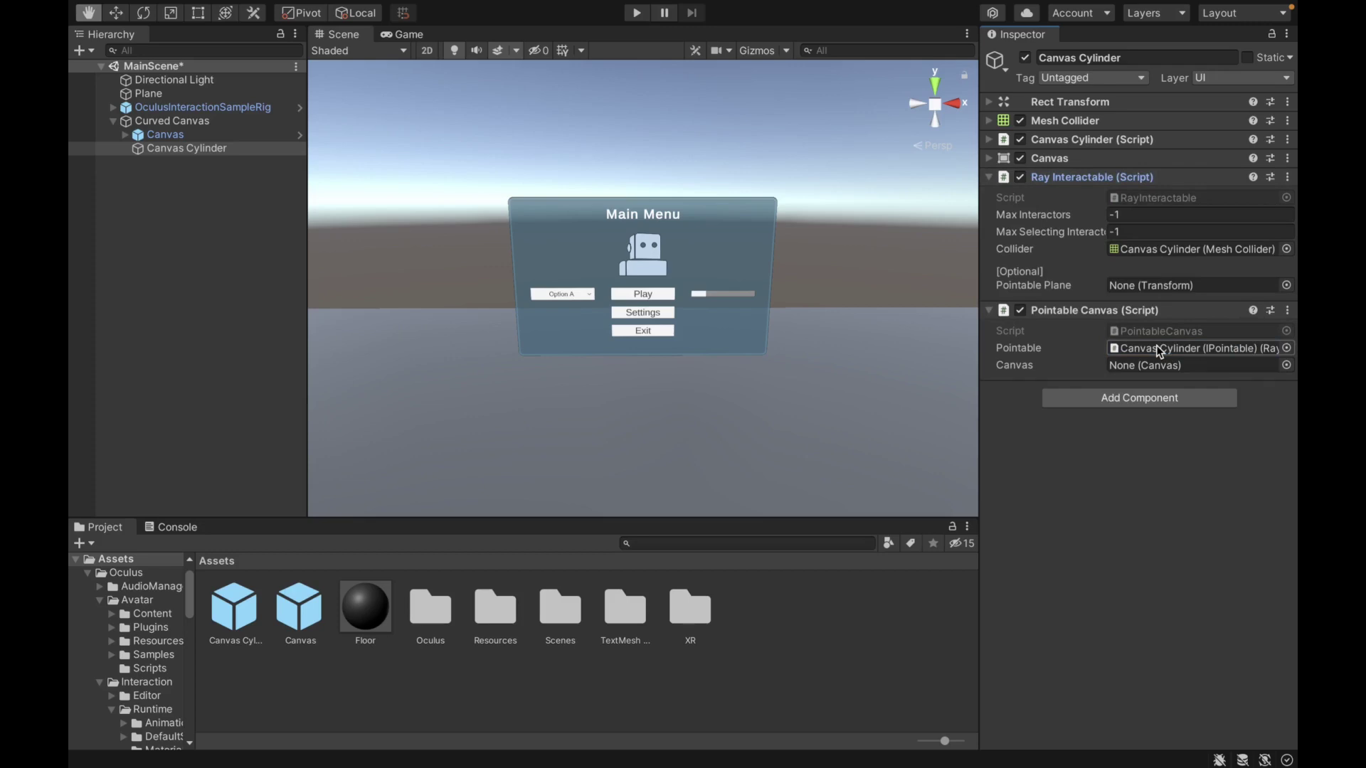
left_click_drag(165, 135, 1122, 366)
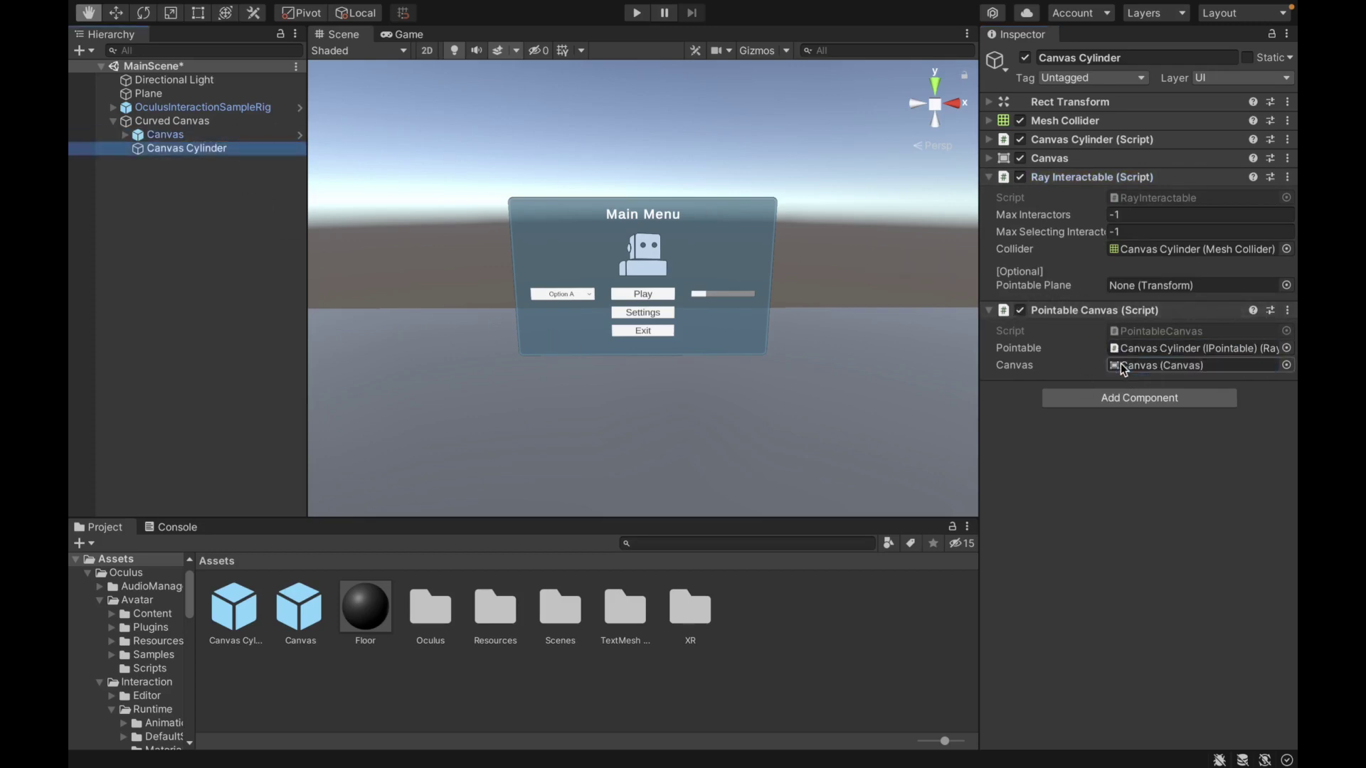
left_click(1070, 176)
left_click(1069, 194)
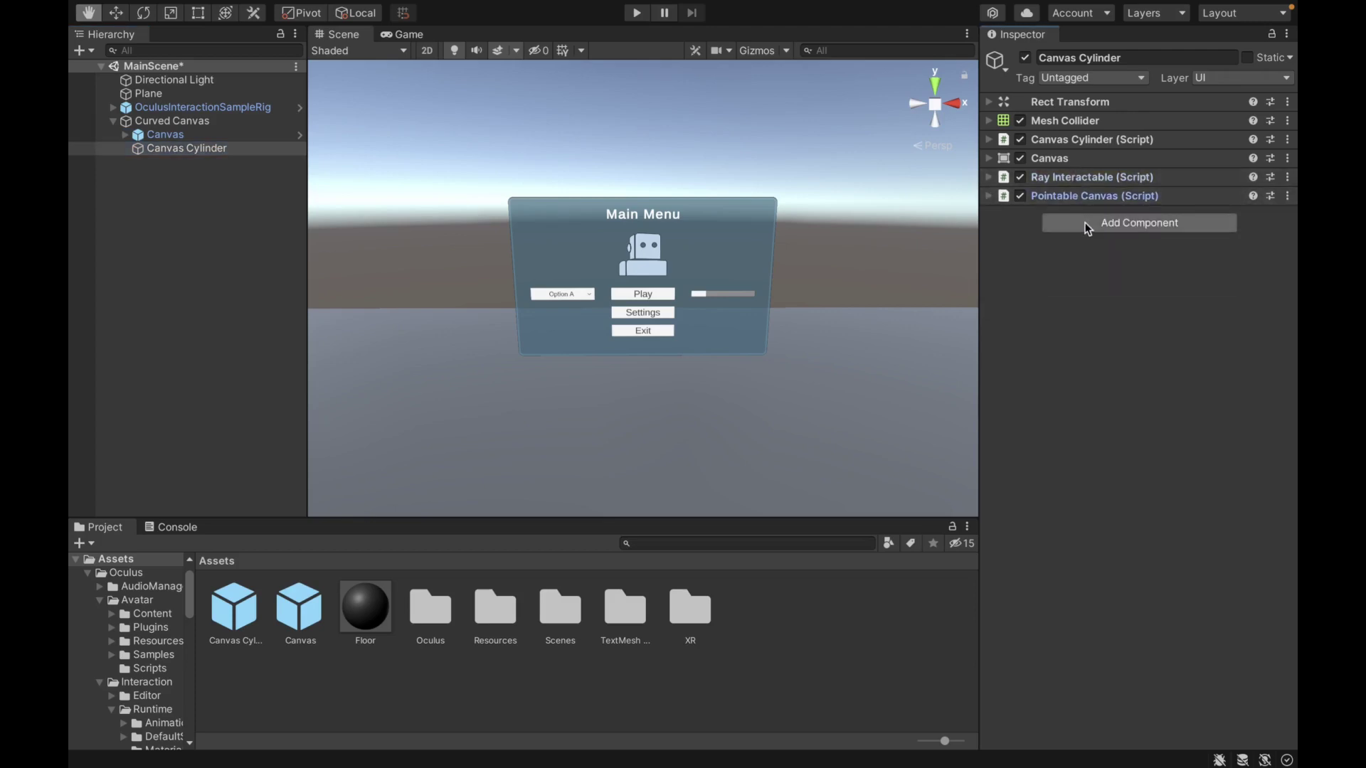
Add a Canvas Mesh Pointable using Canvas Cylinder as Canvas Render Texture and Ray Interactable as Pointable.
left_click(1084, 222)
type("canvas mes")
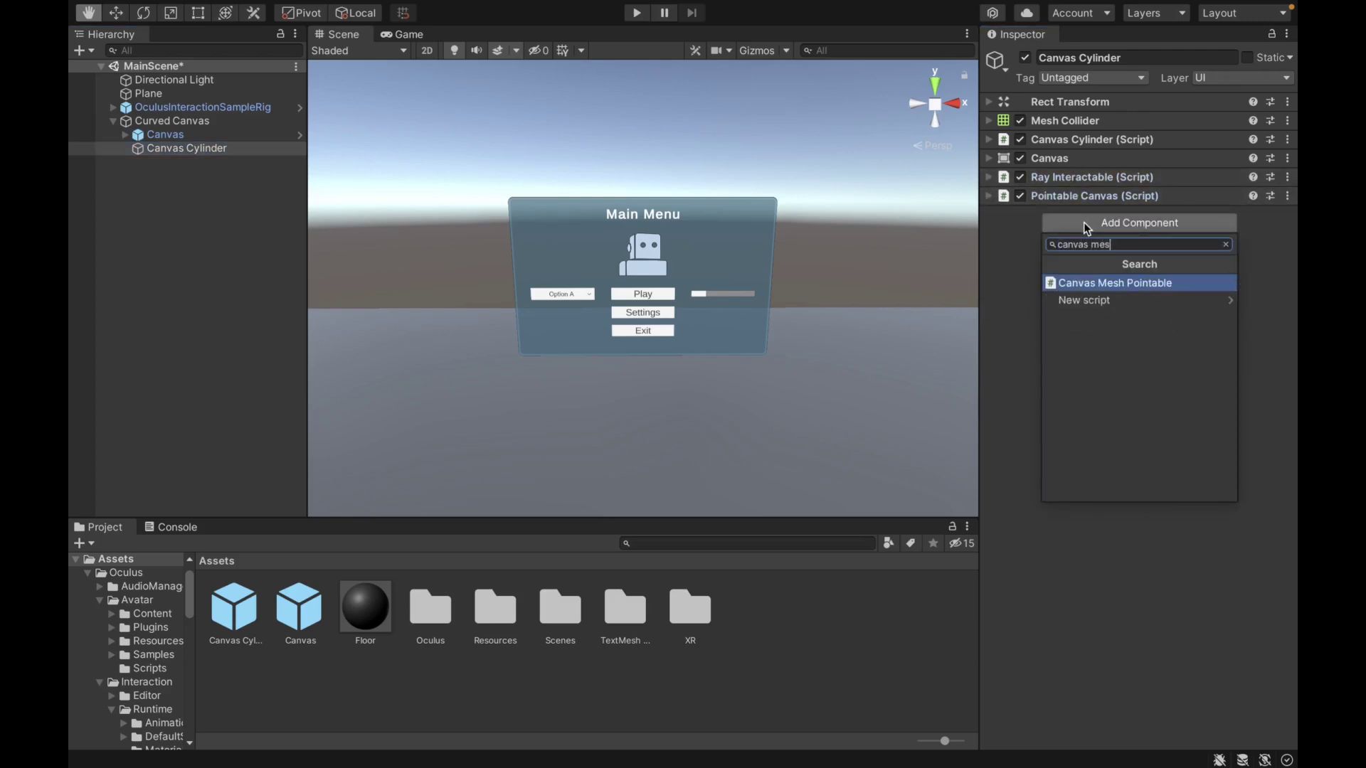
type("h")
key("Return")
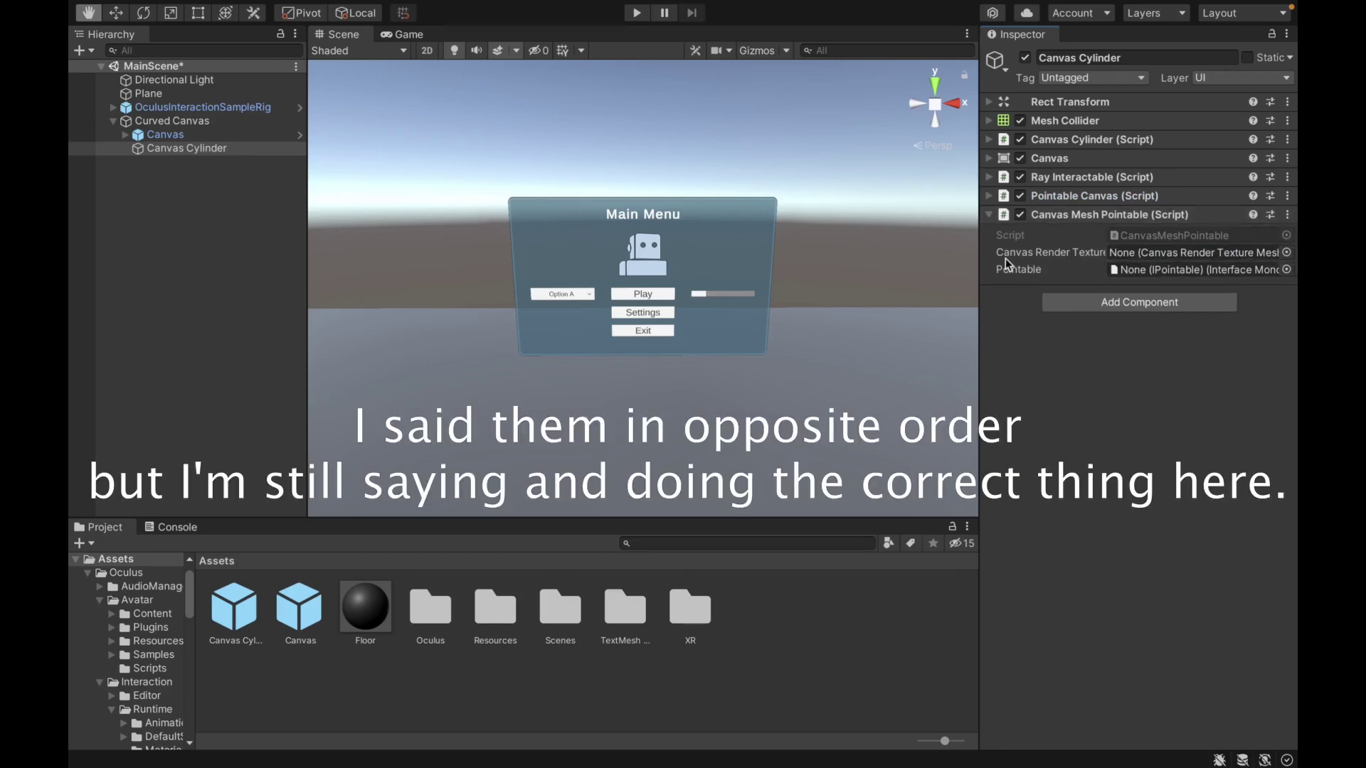
left_click_drag(218, 158, 1219, 251)
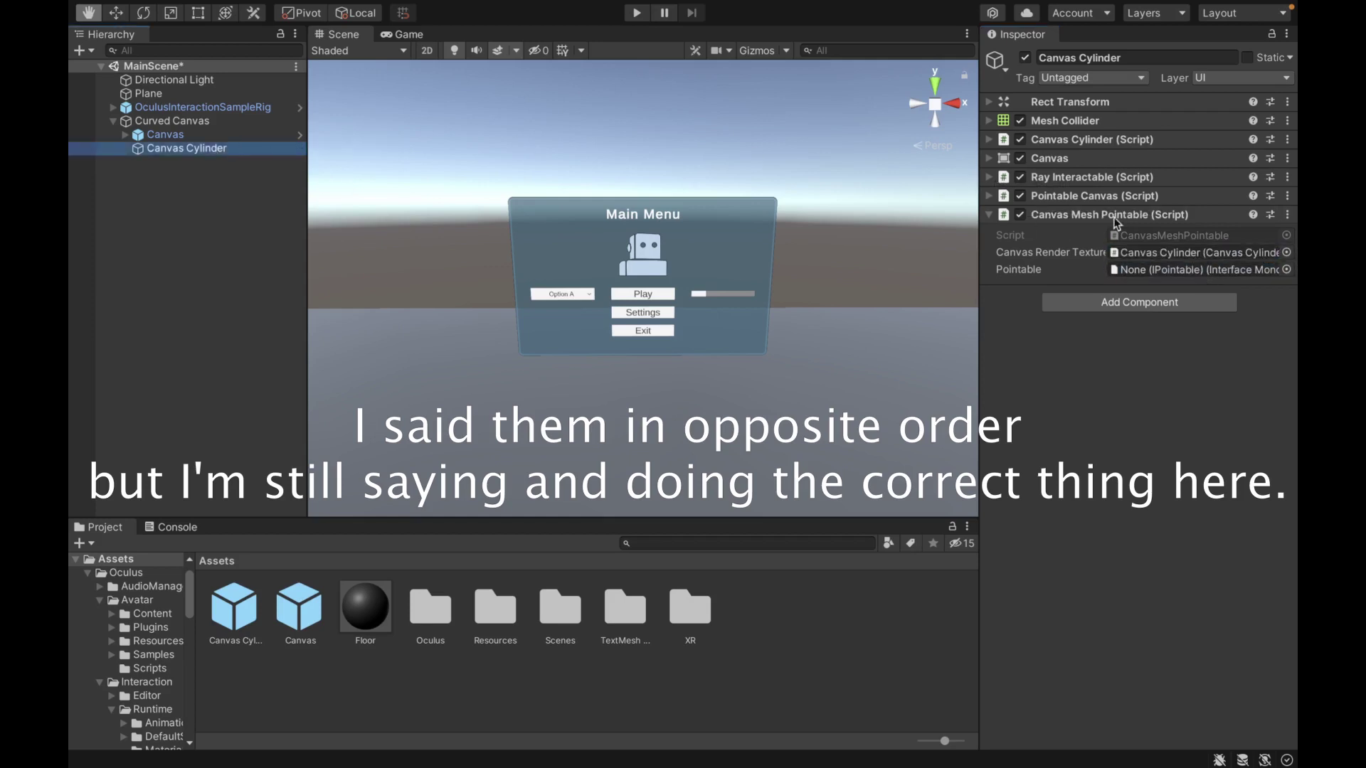
left_click_drag(1091, 177, 1167, 268)
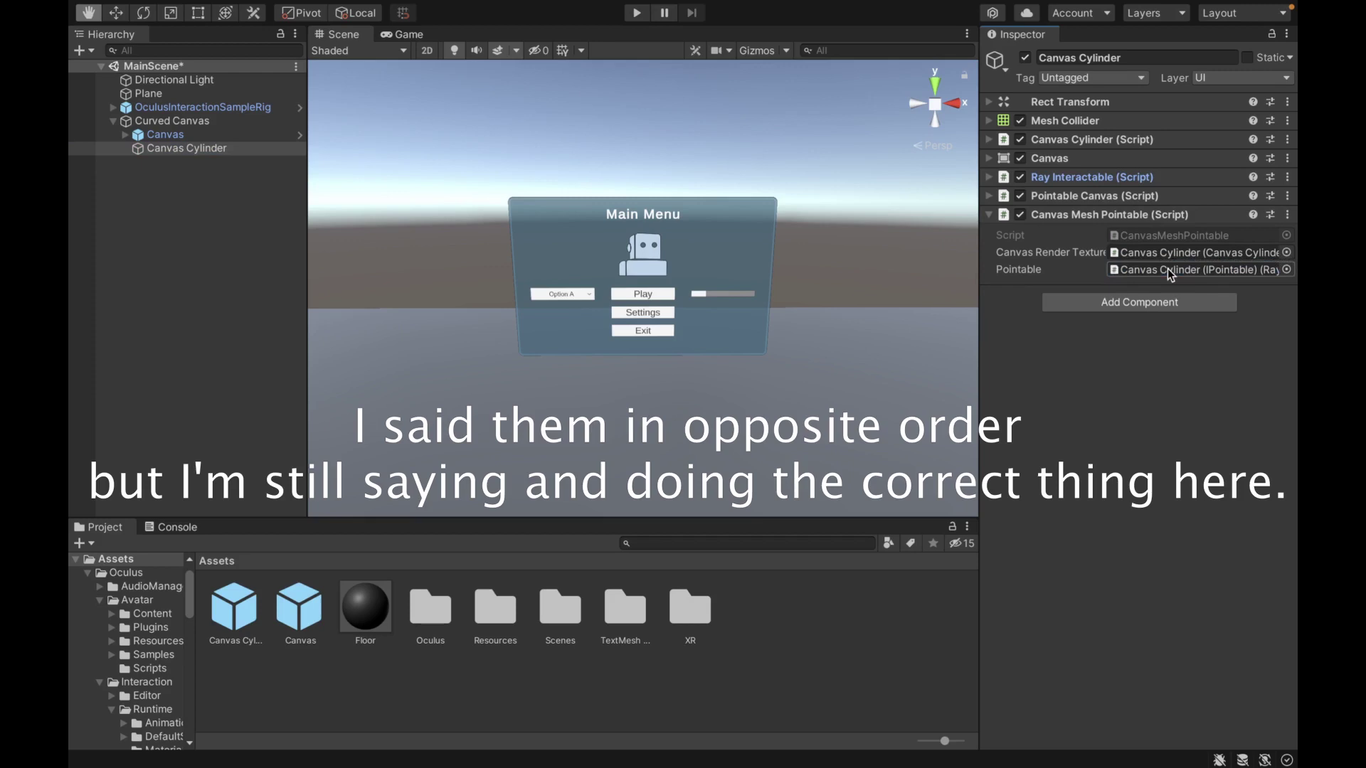
left_click(1086, 214)
Add a Pointable Canvas Unity Event Wrapper component to Canvas Cylinder.
left_click(1090, 242)
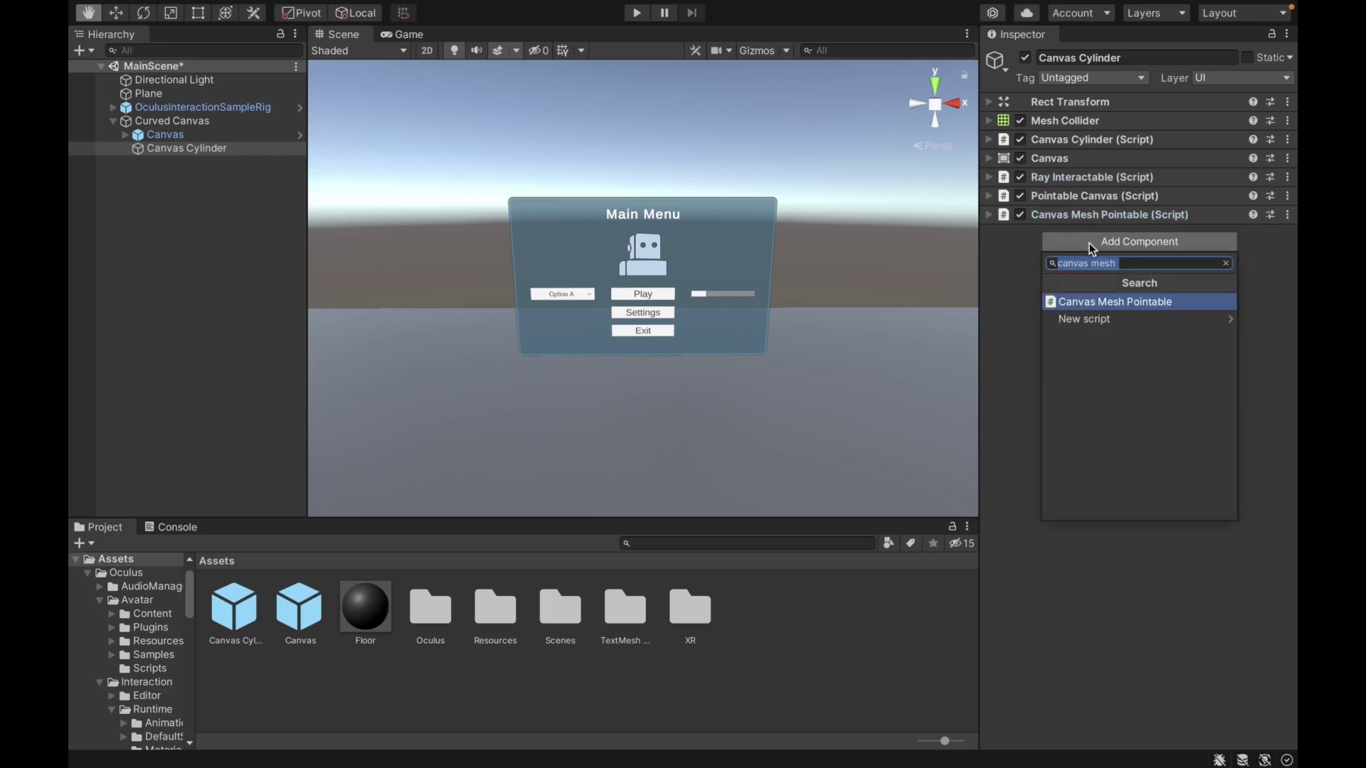
type("pointable canv")
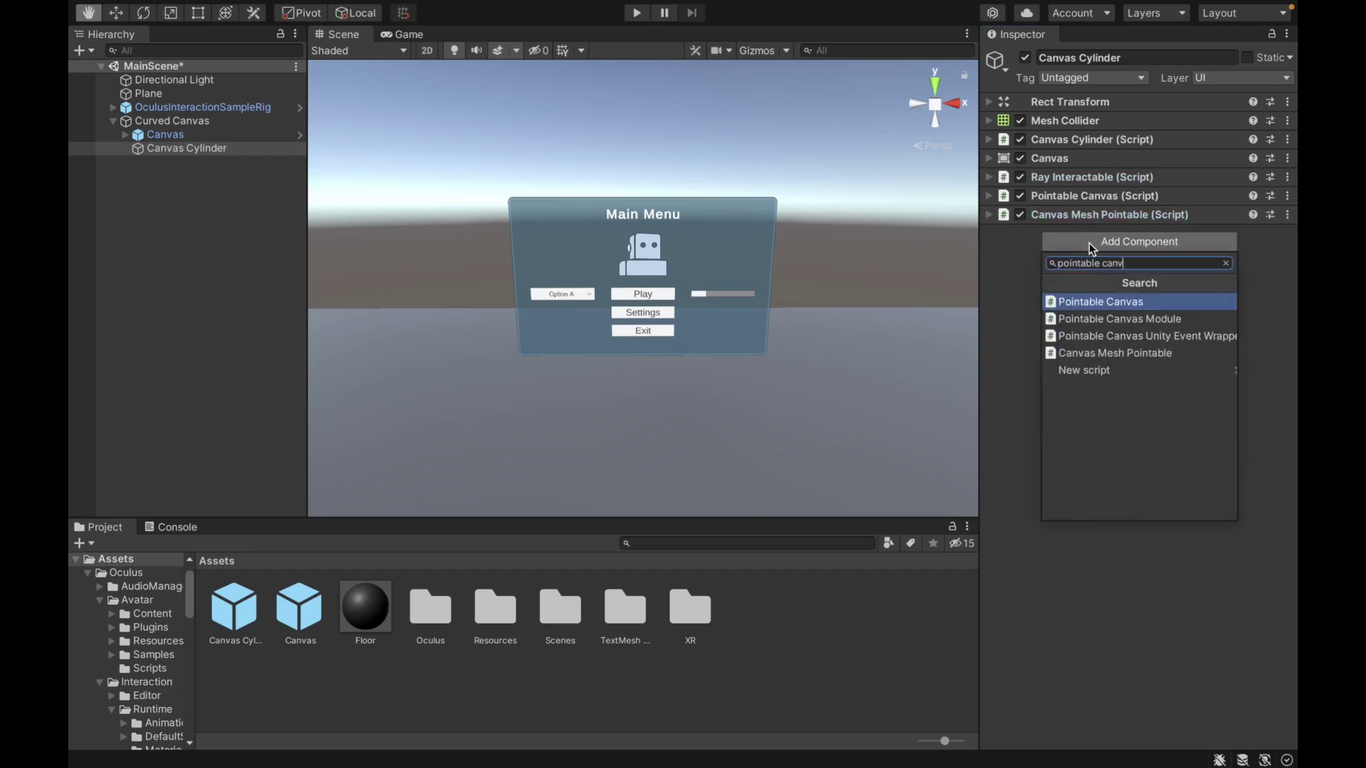
key("Down")
key("Down")
key("Return")
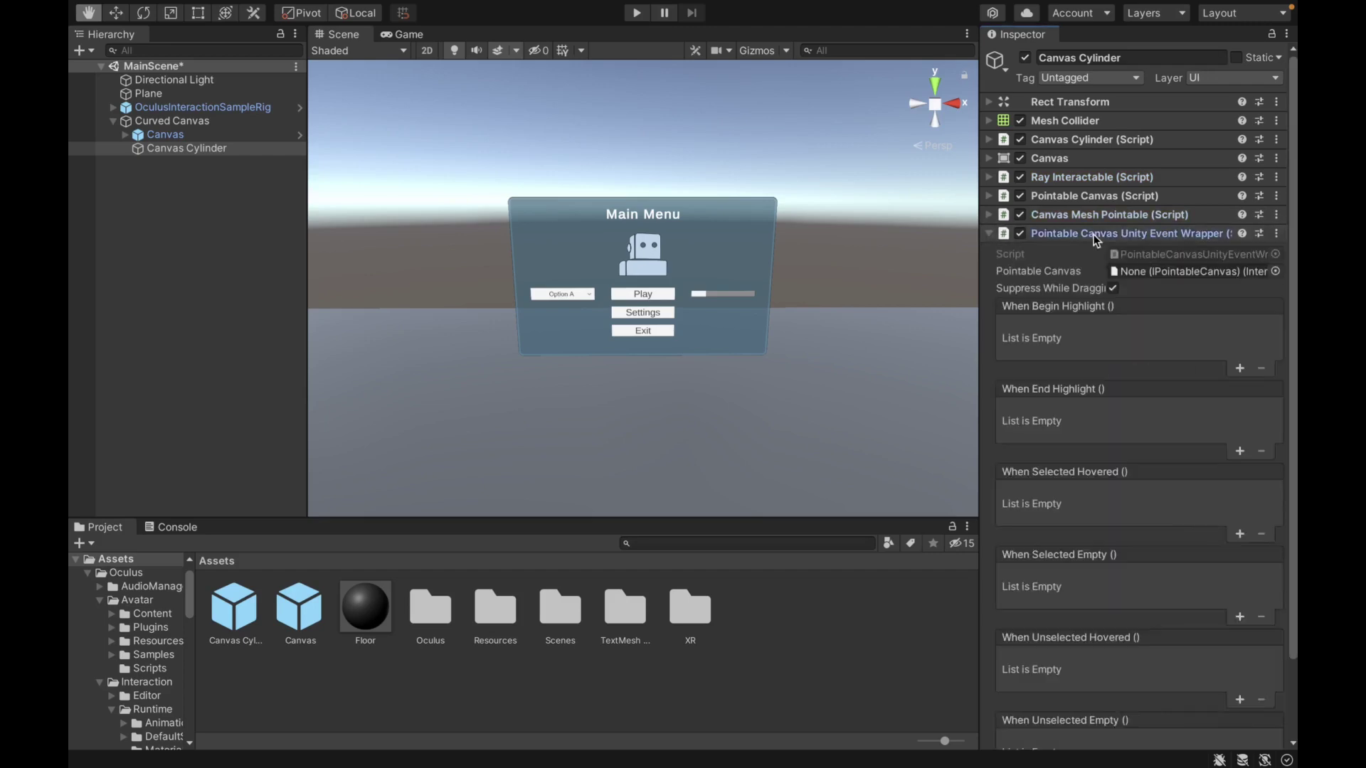
left_click(1096, 236)
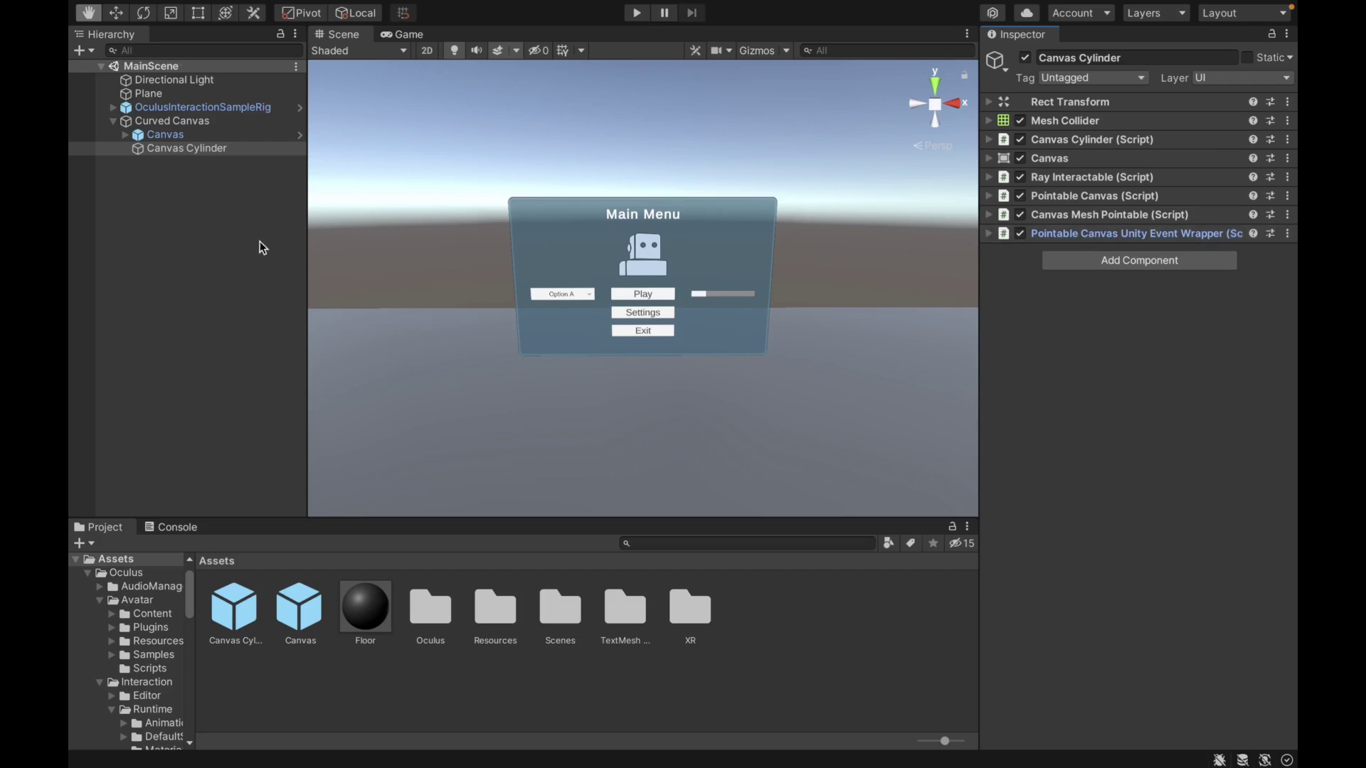
left_click(186, 153)
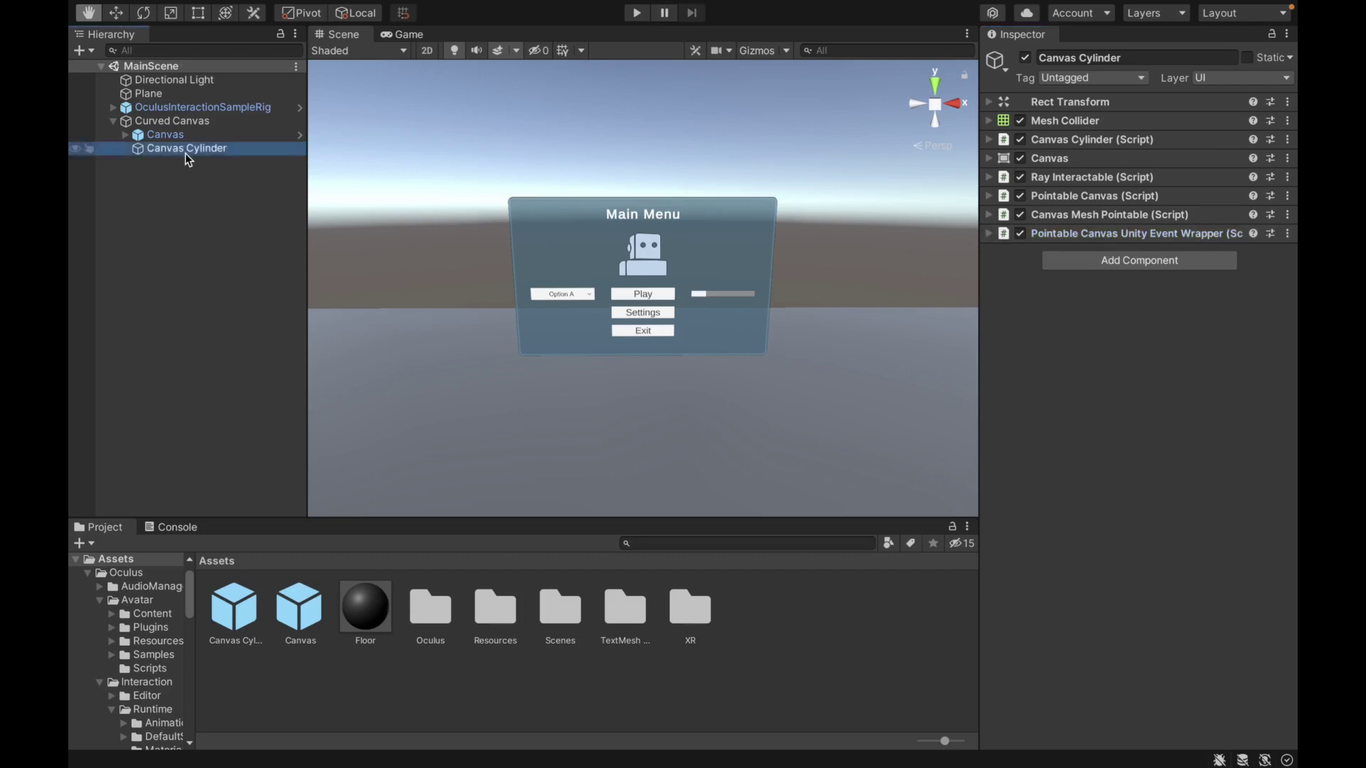
Create an empty object named Module and set its X position to 0.
left_click(110, 119)
right_click(195, 166)
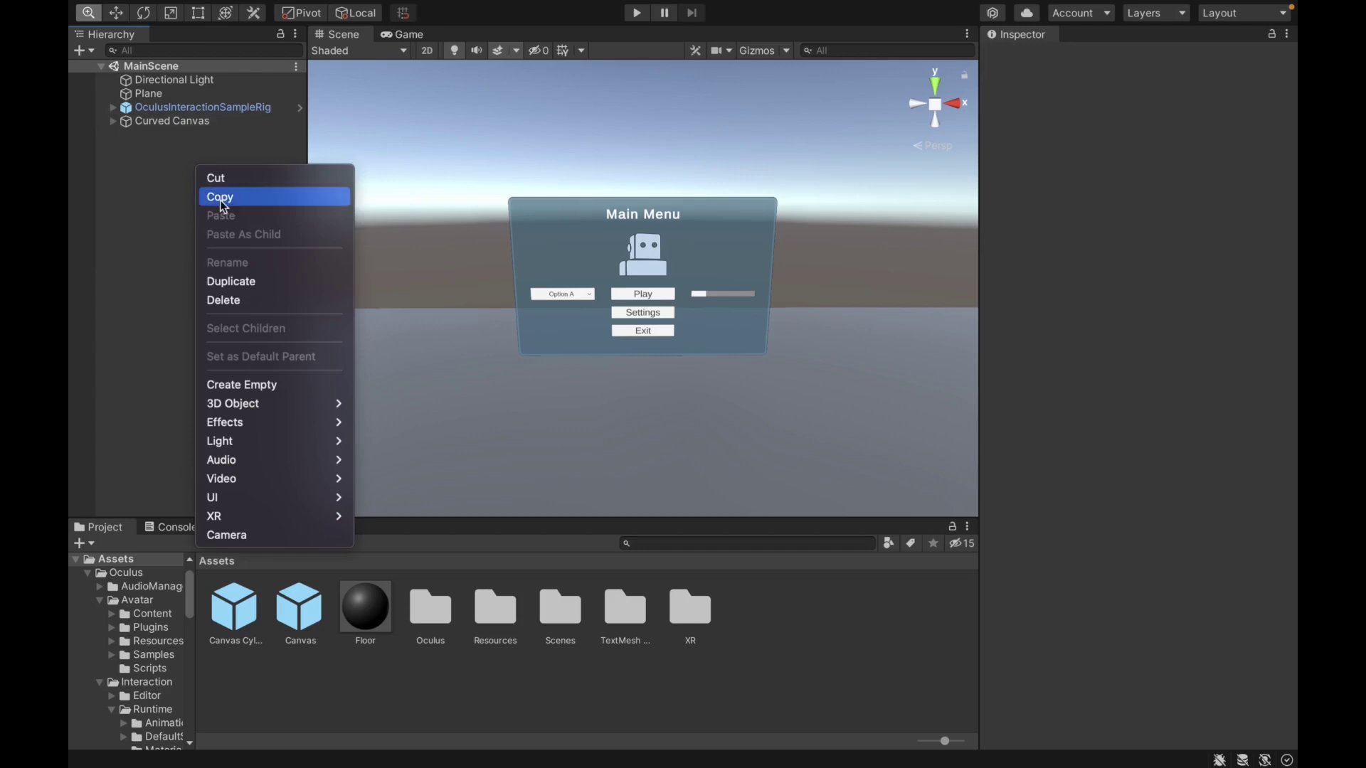
left_click(261, 384)
type("Mod")
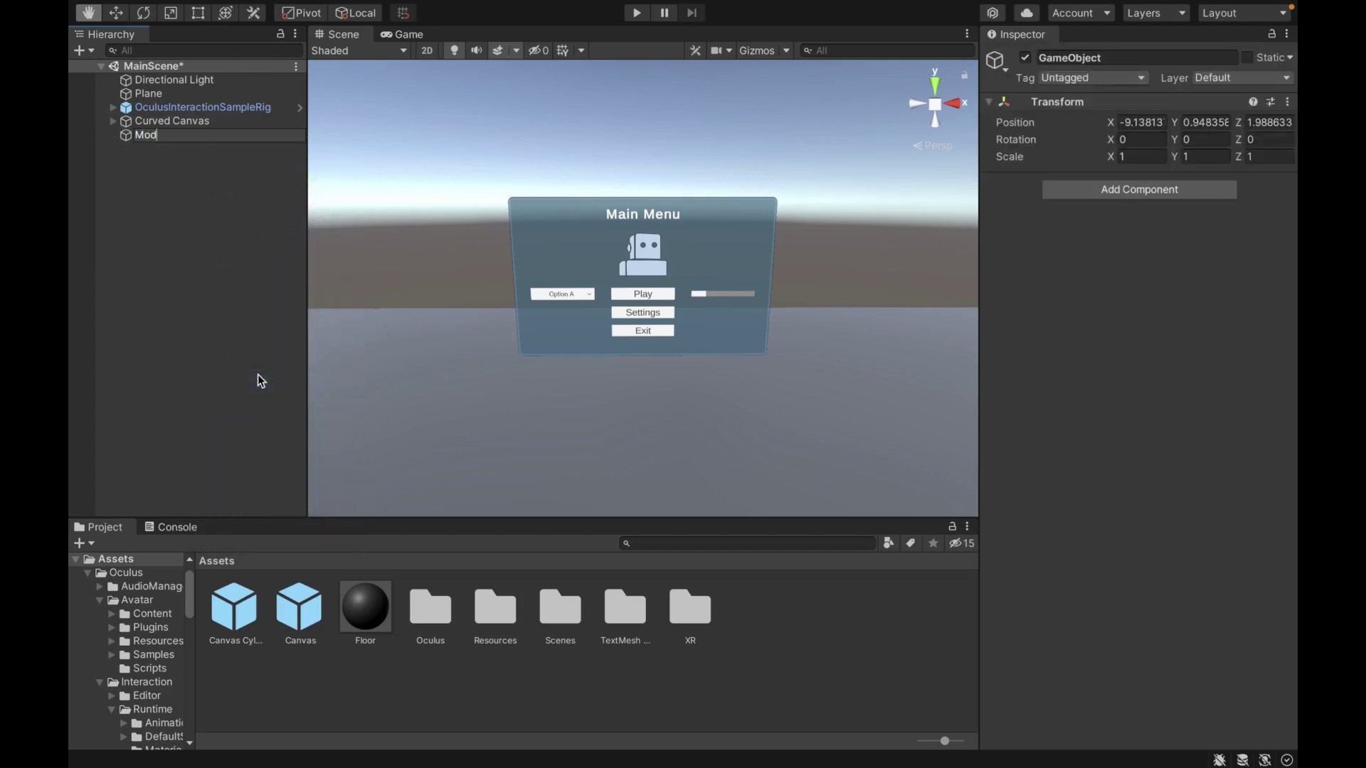
type("ule")
key("Return")
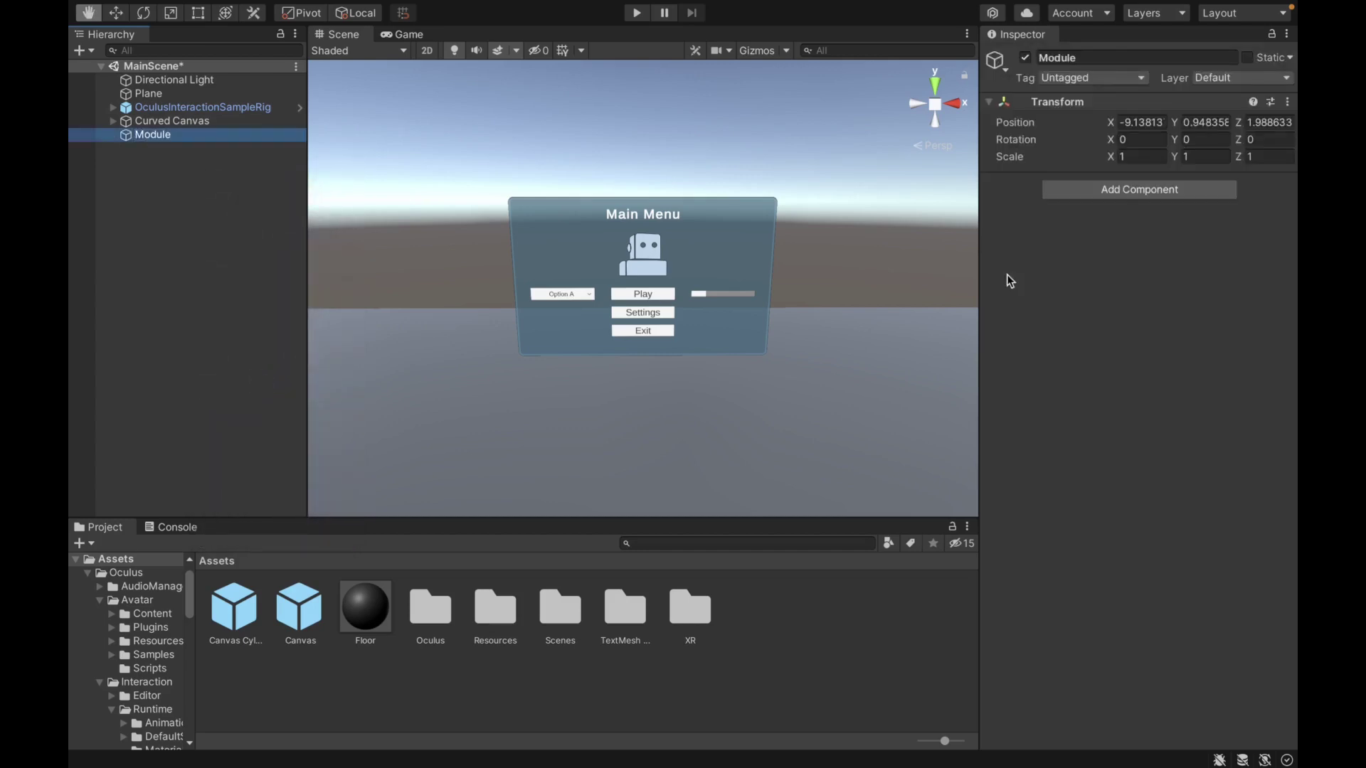
left_click(1142, 124)
type("0")
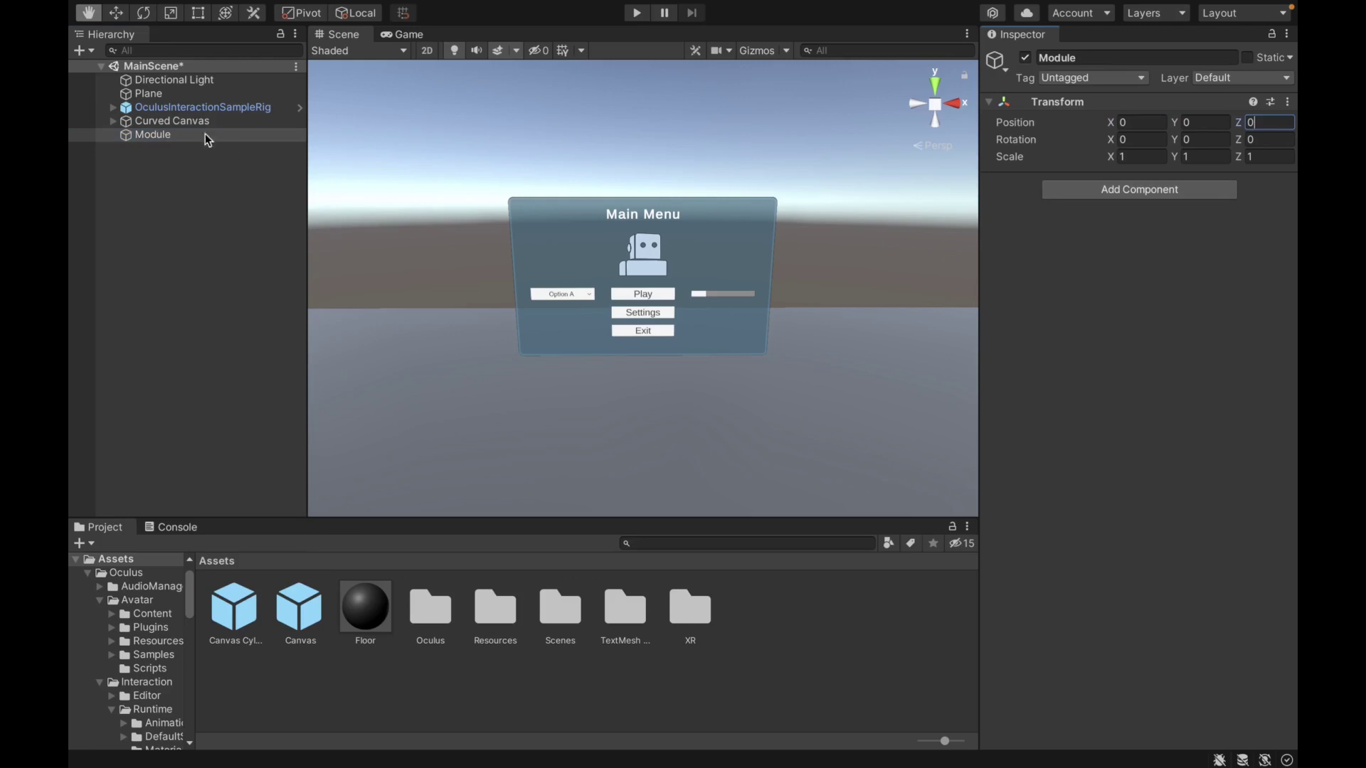
left_click(192, 122)
left_click(190, 137)
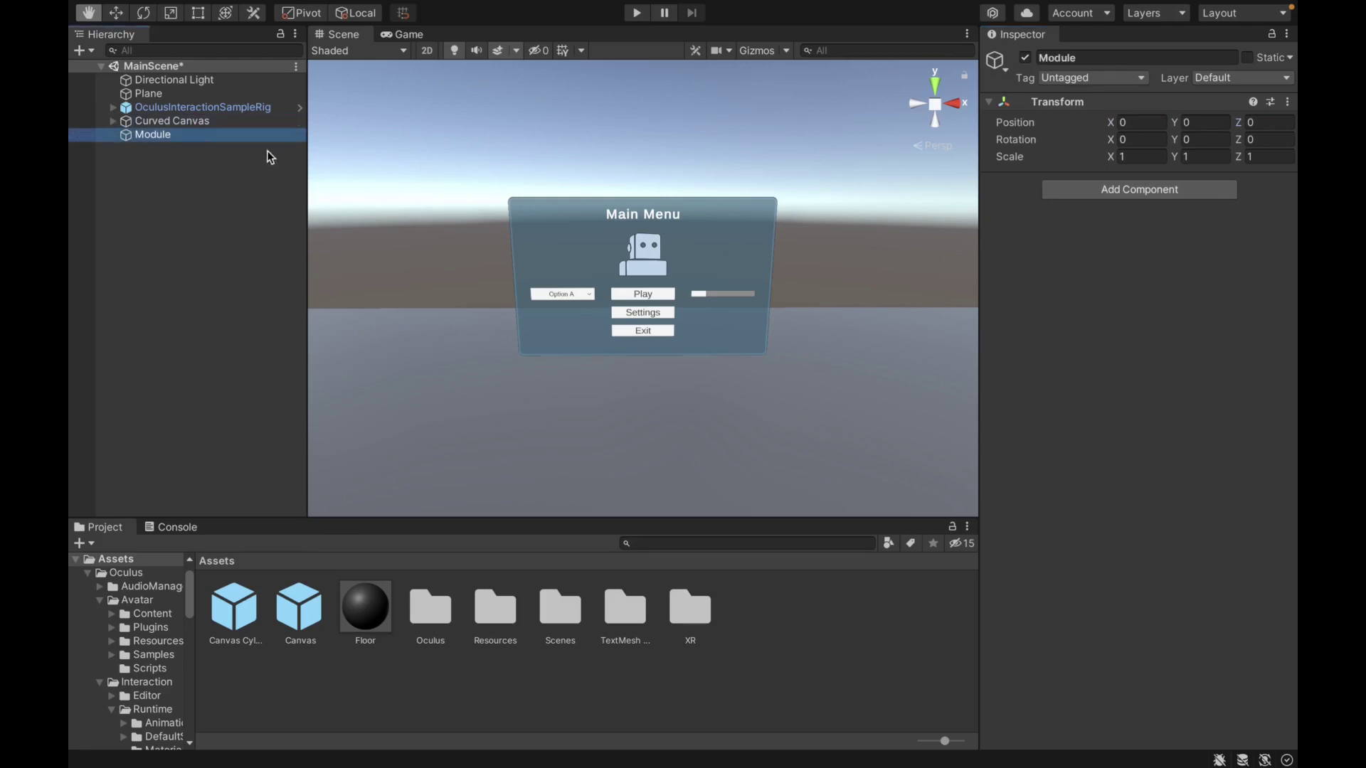
Give the Module object a Pointable Canvas Module component.
left_click(1133, 189)
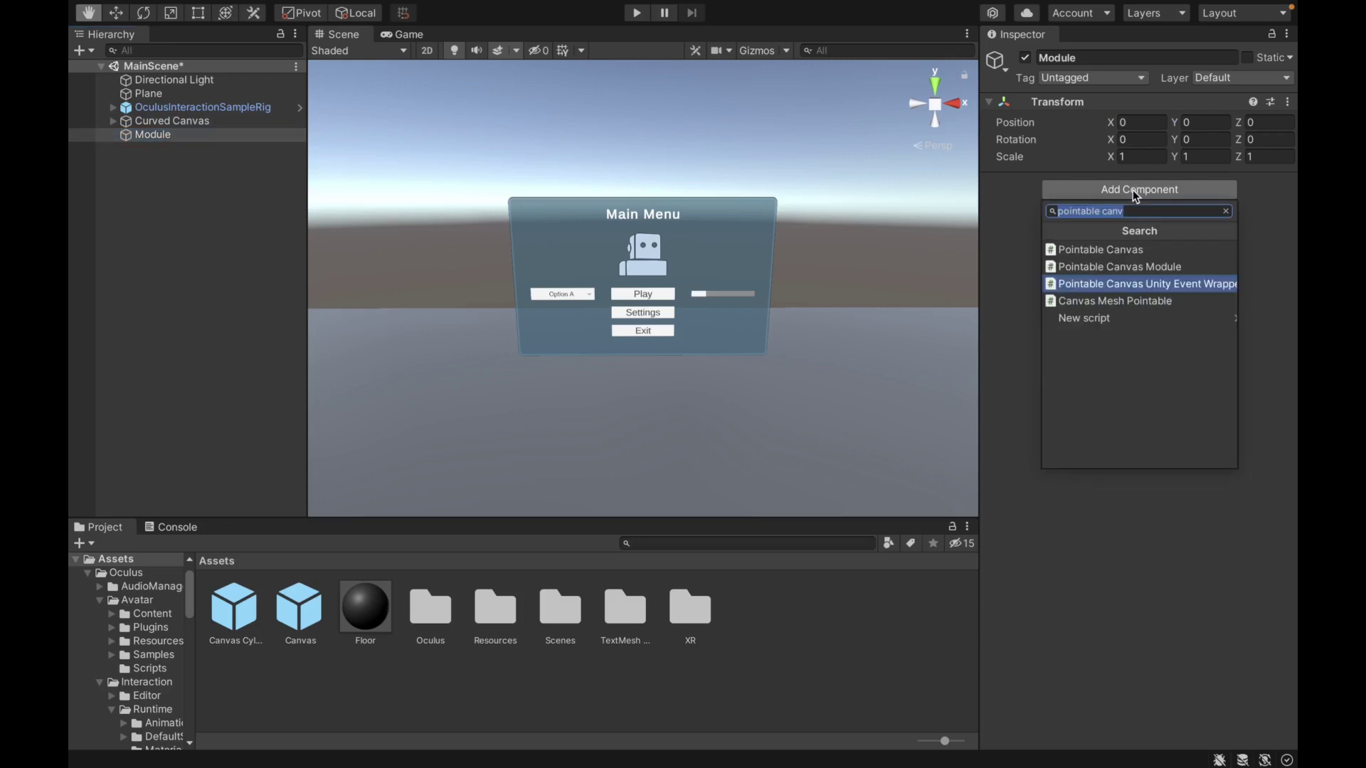
type("pointable can")
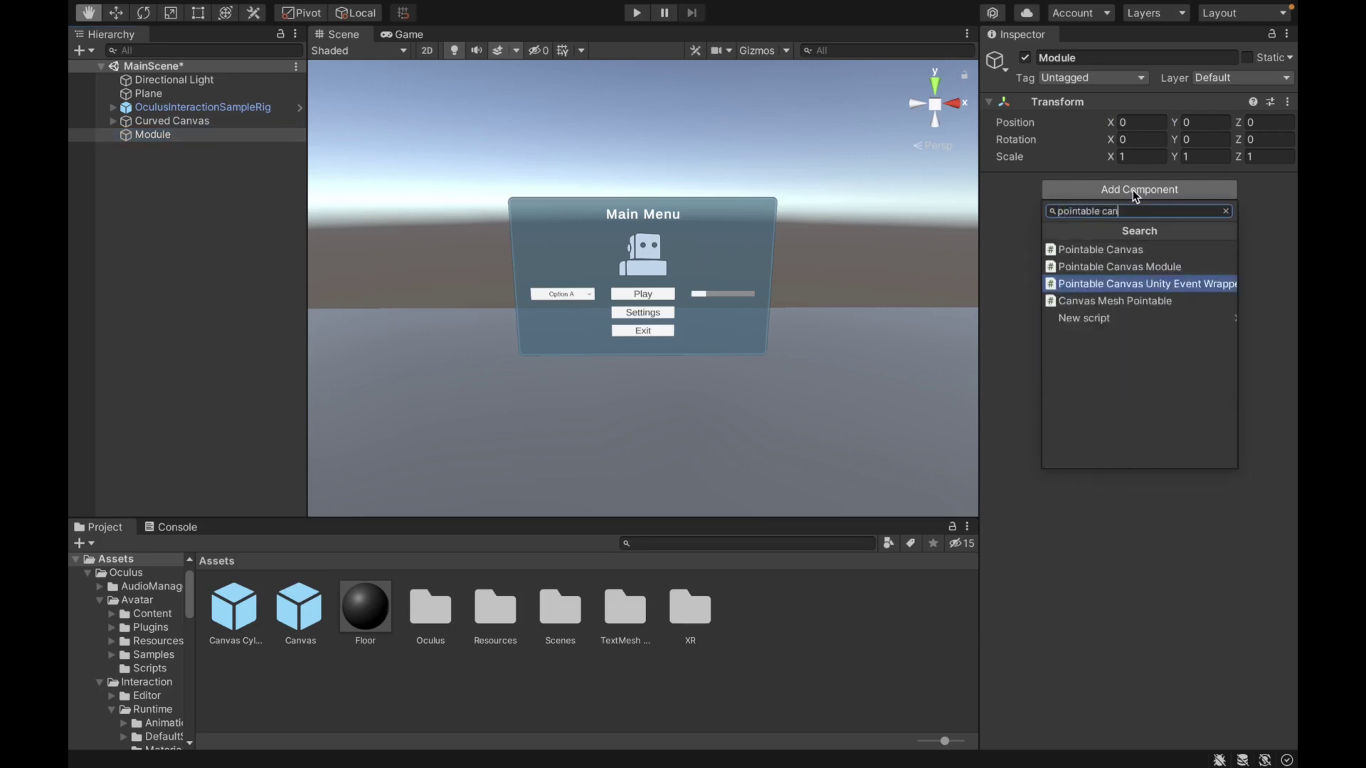
key("Up")
key("Return")
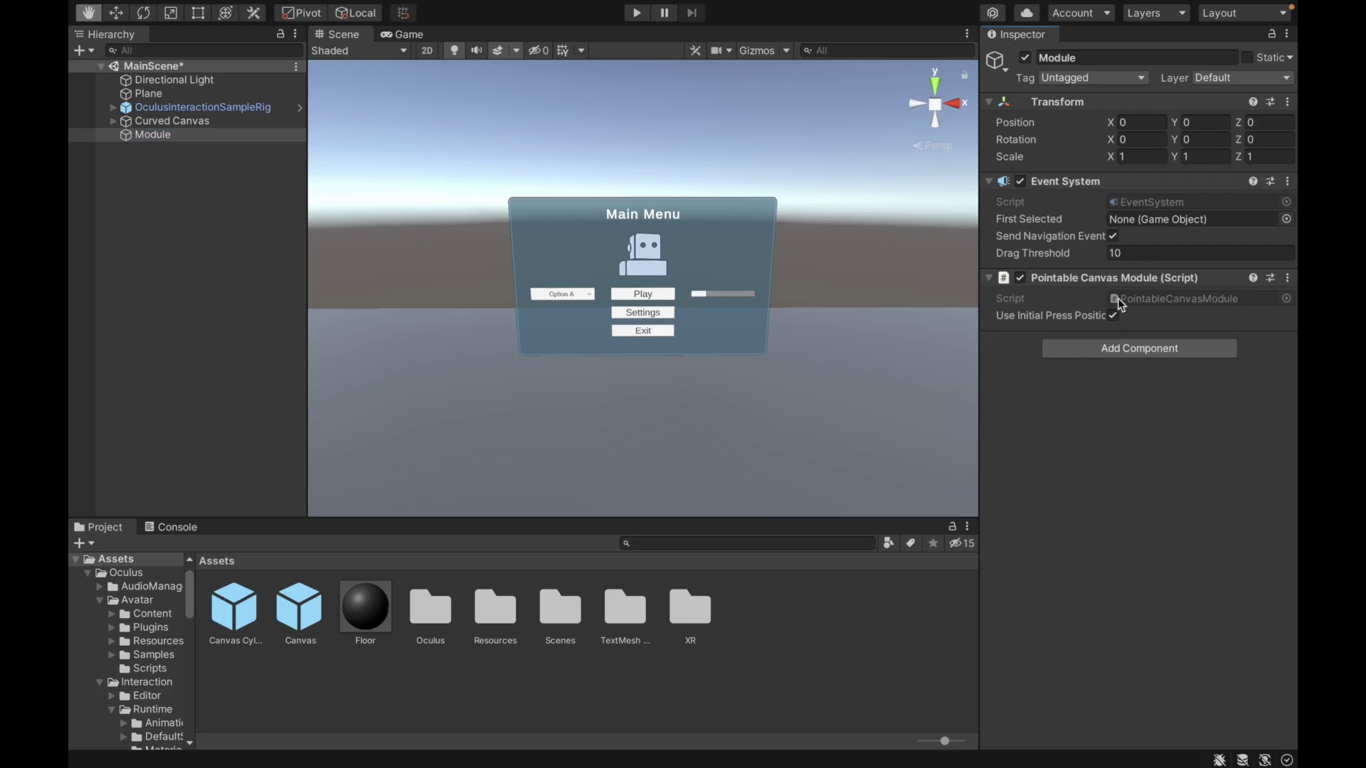
left_click(197, 193)
mouse_move(546, 201)
left_mouse_down("alt")
mouse_move(533, 198)
mouse_move(664, 222)
mouse_move(505, 207)
mouse_move(527, 202)
left_mouse_up("alt")
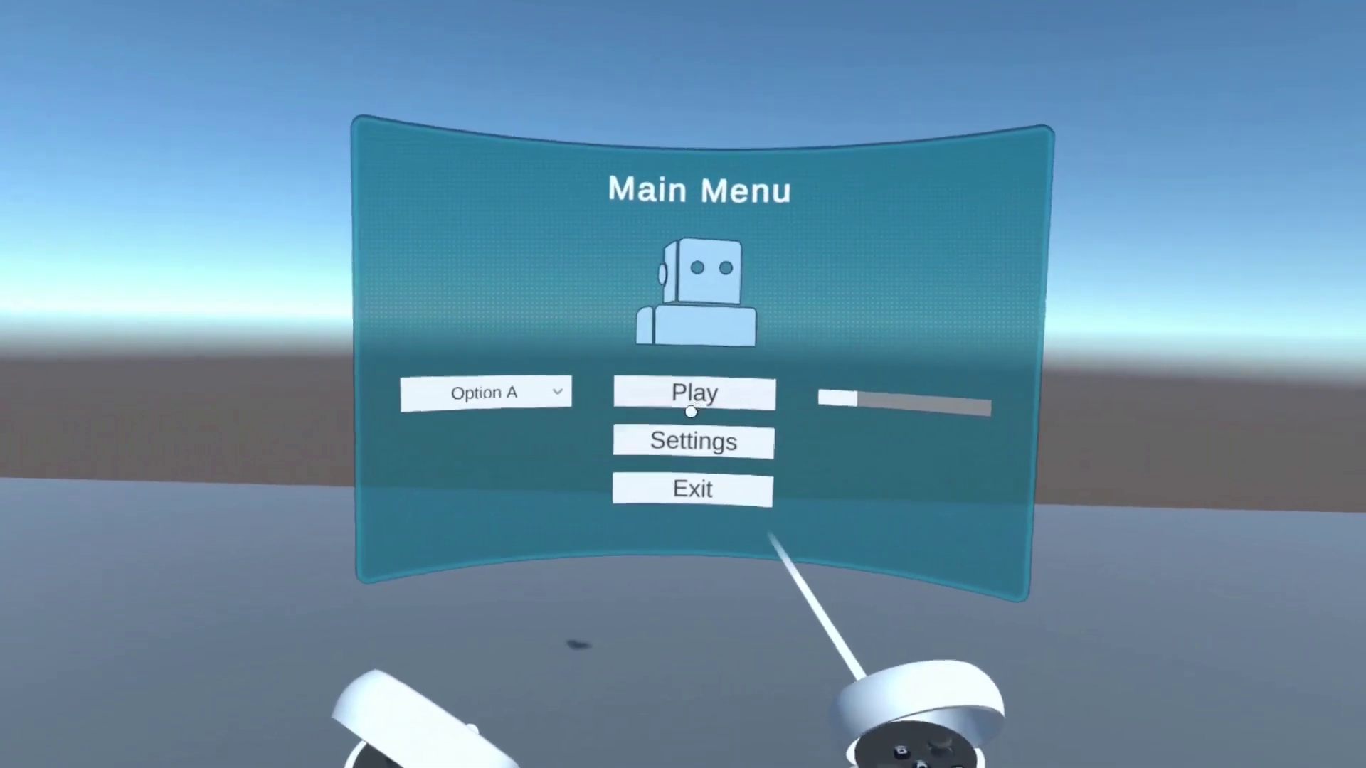
In the headset, trigger Play for the smiley, drag the slider two-thirds along, and select Option C.
left_click(692, 409)
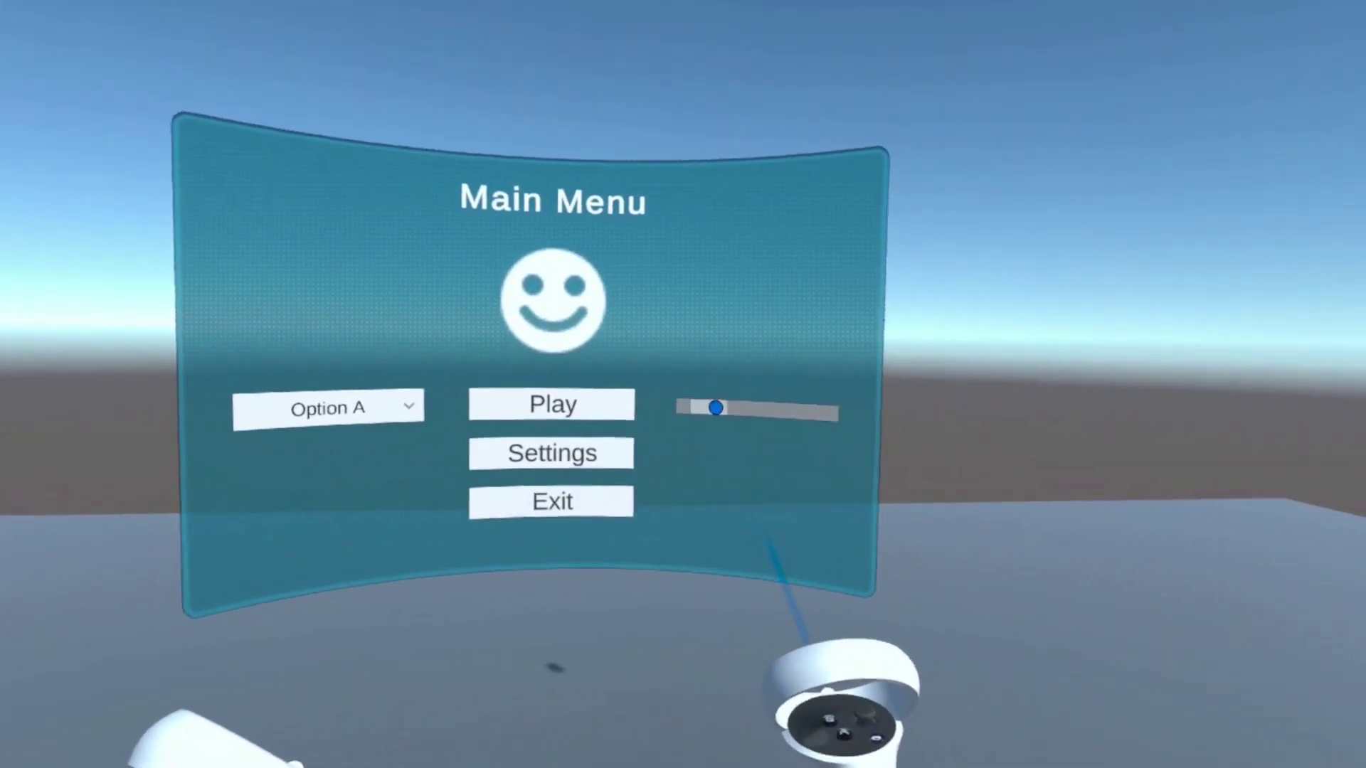
left_click_drag(669, 404, 797, 405)
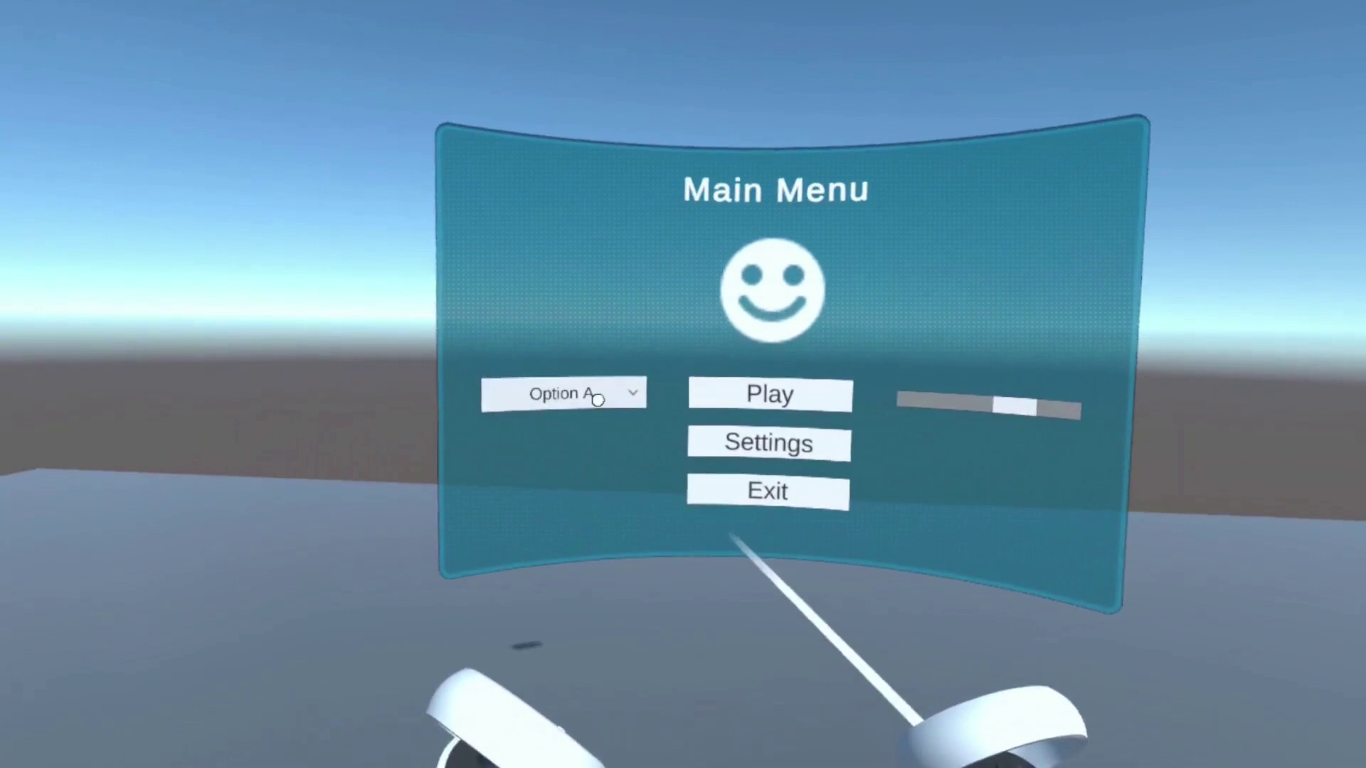
left_click(324, 404)
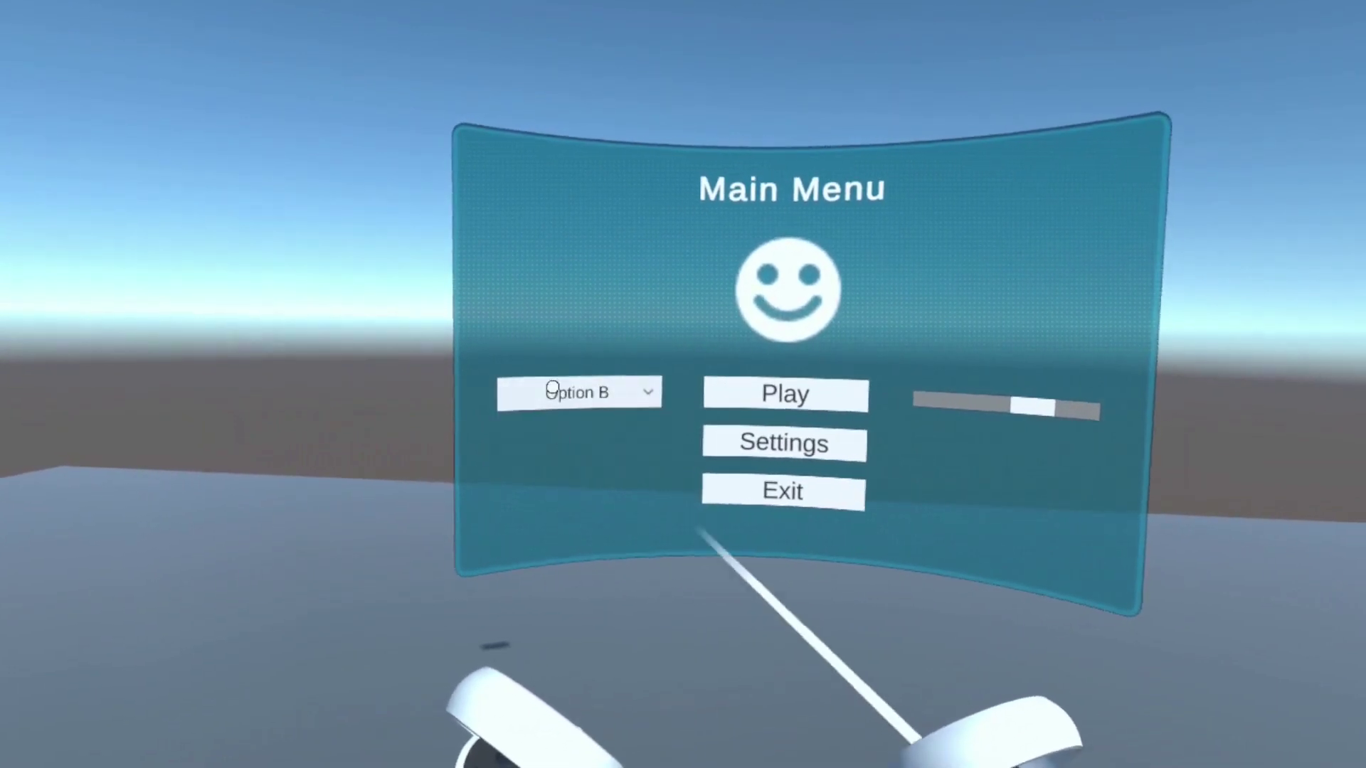
scroll(563, 426, "down", 1)
left_click(578, 450)
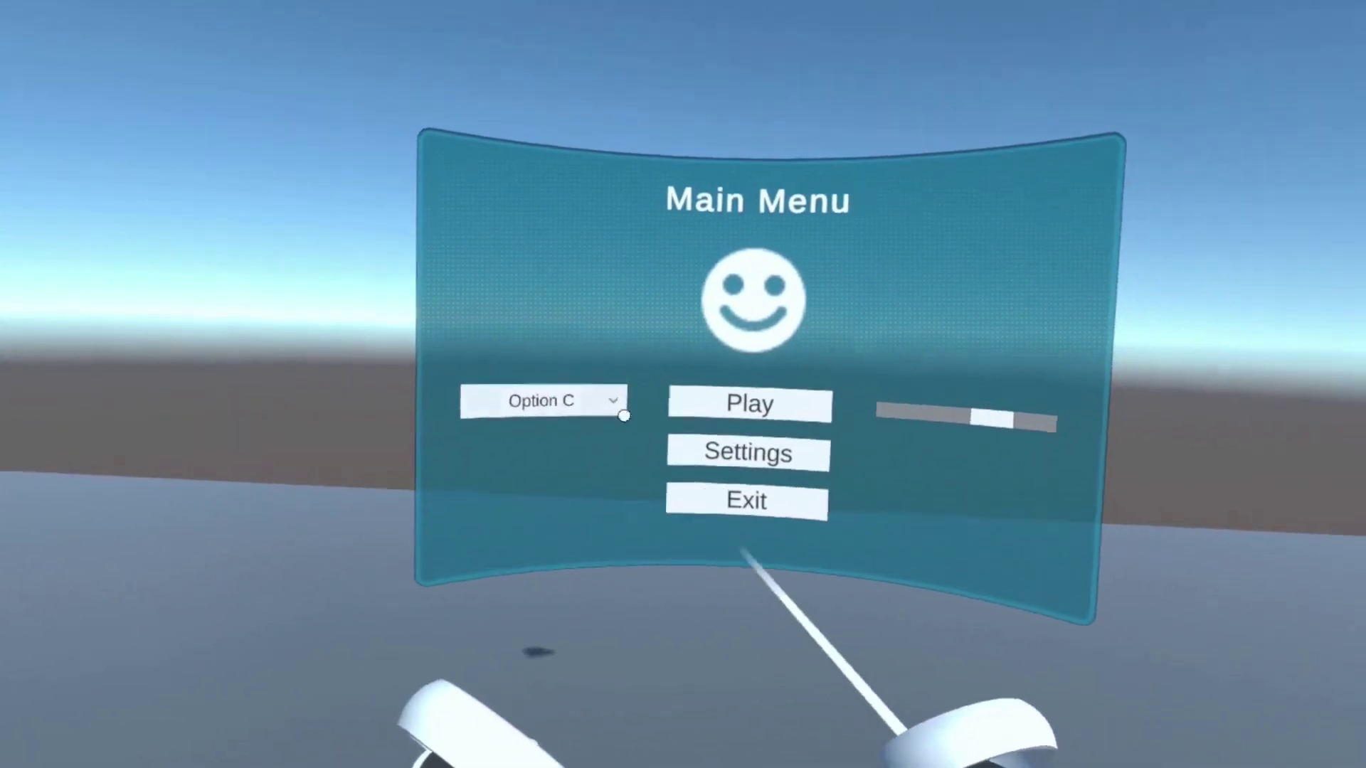